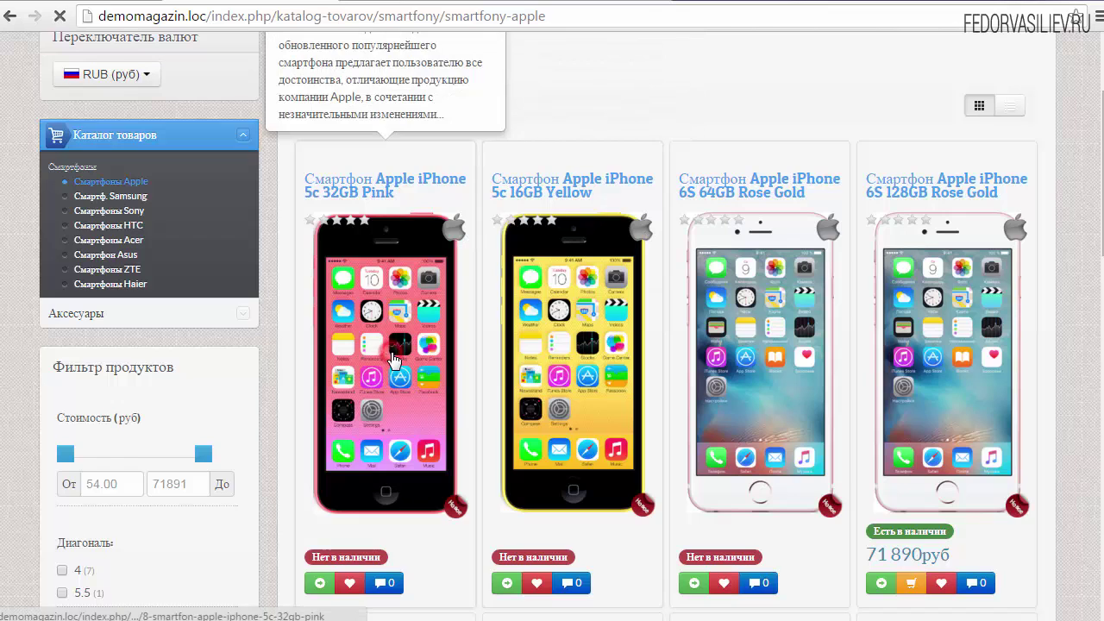
# - Open the Apple iPhone 5c 32GB Pink product page and view its enlarged photo
pyautogui.click(394, 358)
pyautogui.scroll(-4, 584, 296)
pyautogui.scroll(1, 584, 296)
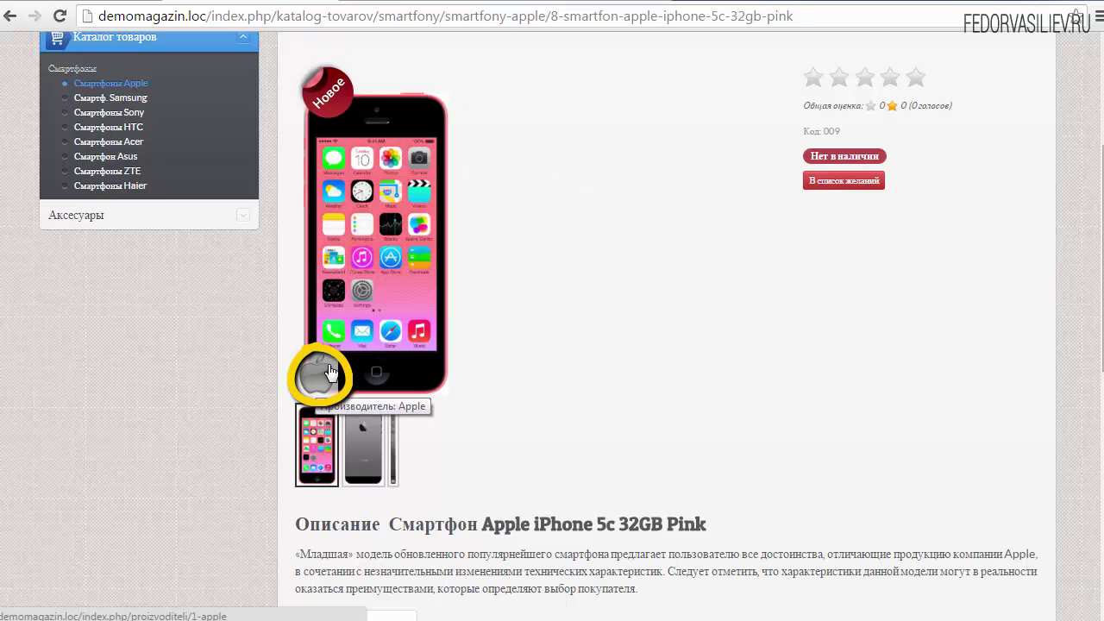
pyautogui.click(359, 270)
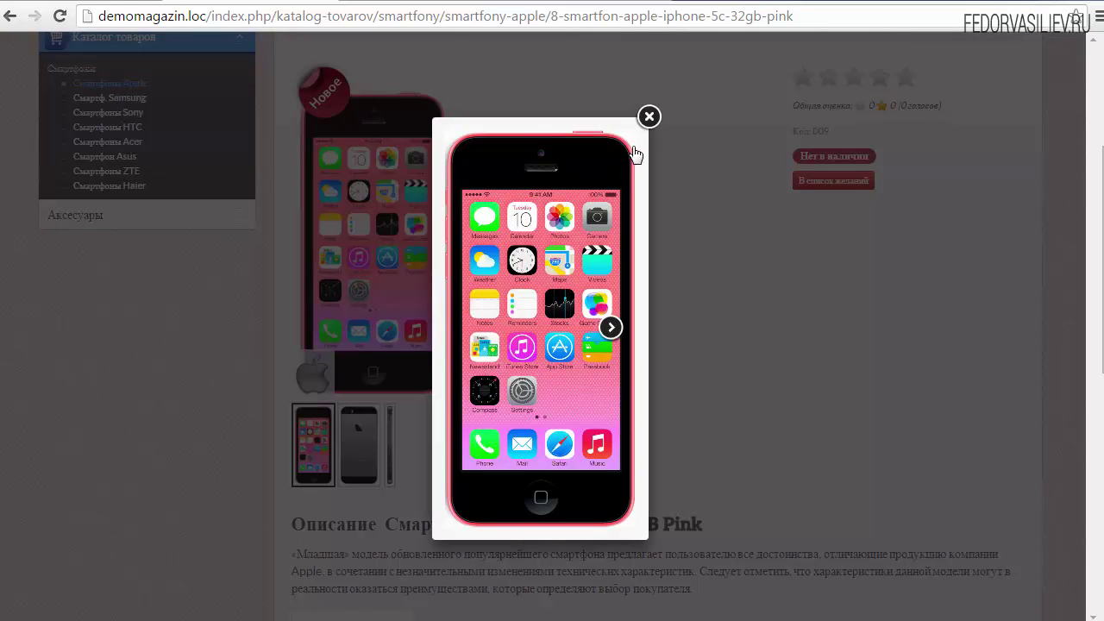
pyautogui.click(648, 115)
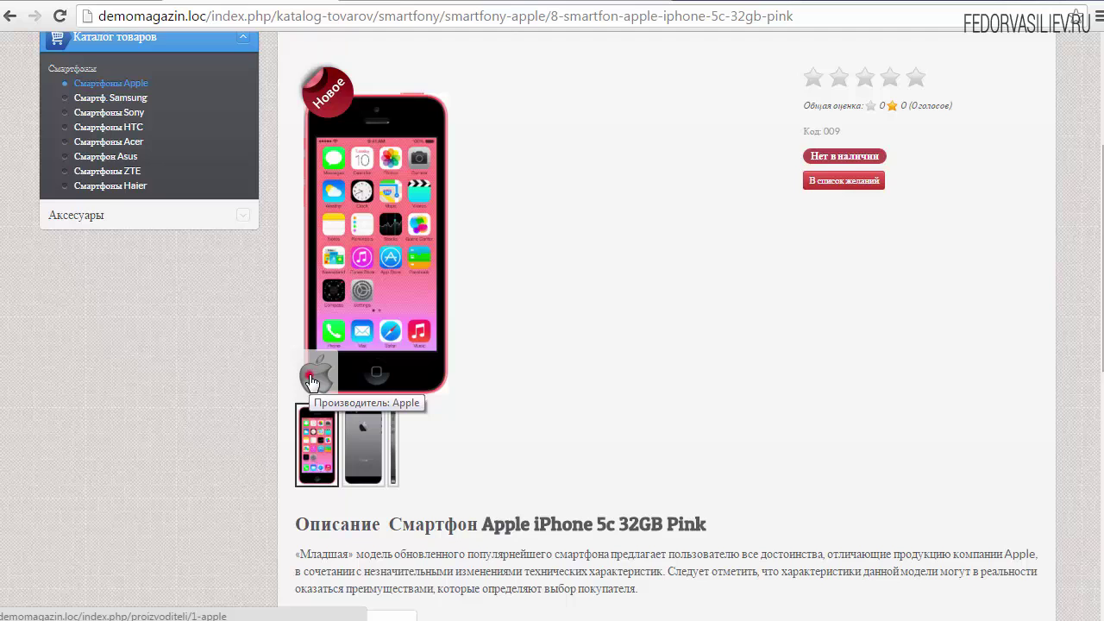
# - Open the product's Apple manufacturer page and examine its logo, rating, contacts and description text
pyautogui.click(312, 378)
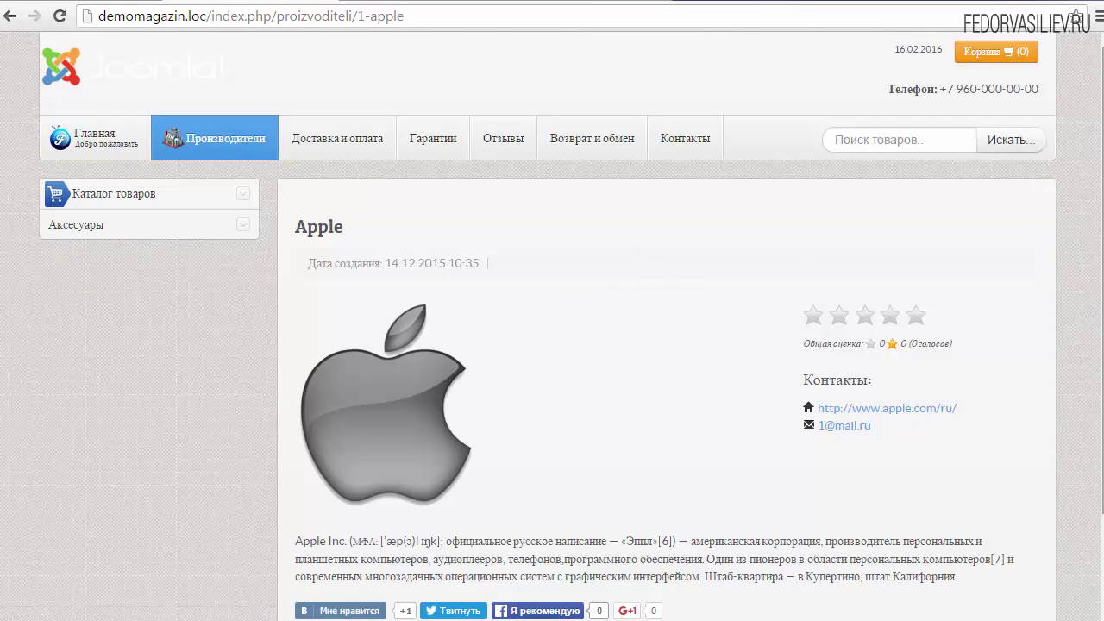
pyautogui.scroll(-1, 552, 345)
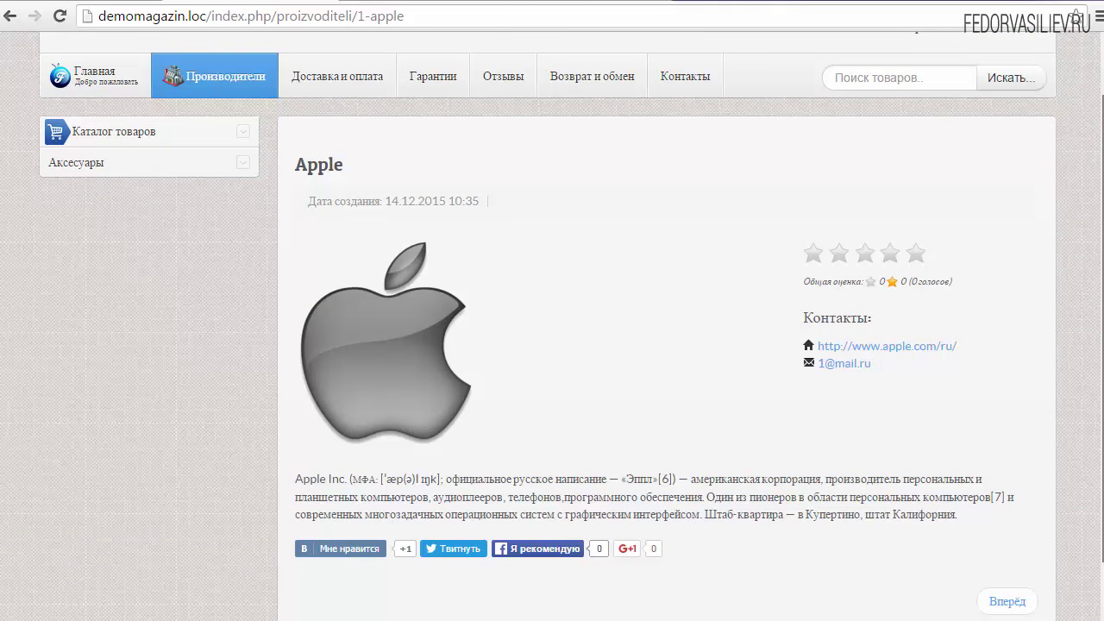
pyautogui.scroll(1, 552, 345)
pyautogui.scroll(-1, 552, 345)
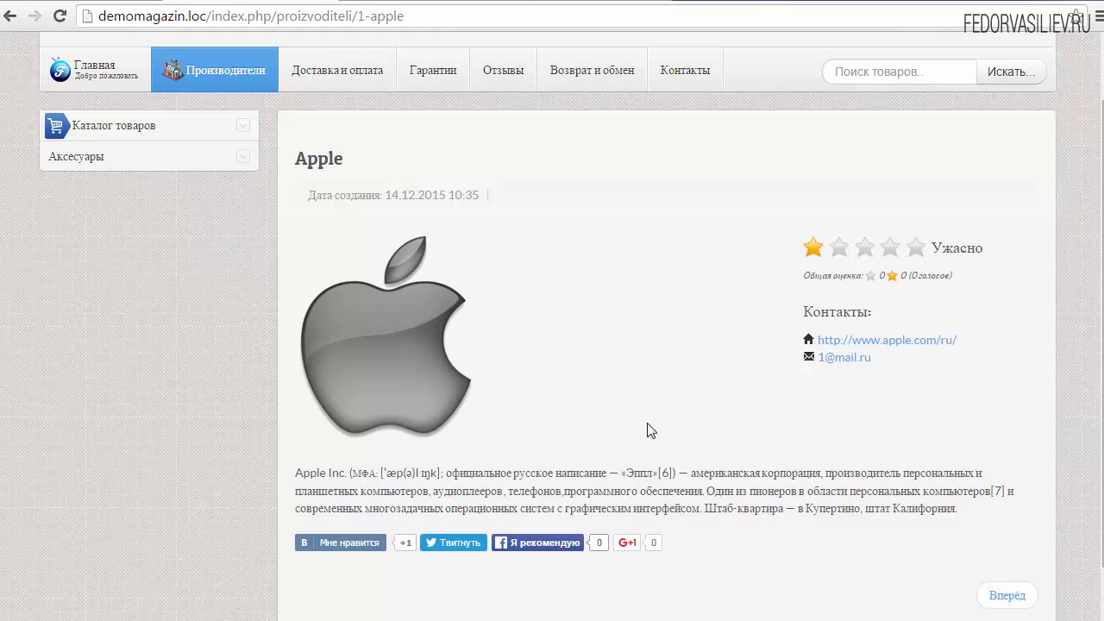
pyautogui.tripleClick(716, 310)
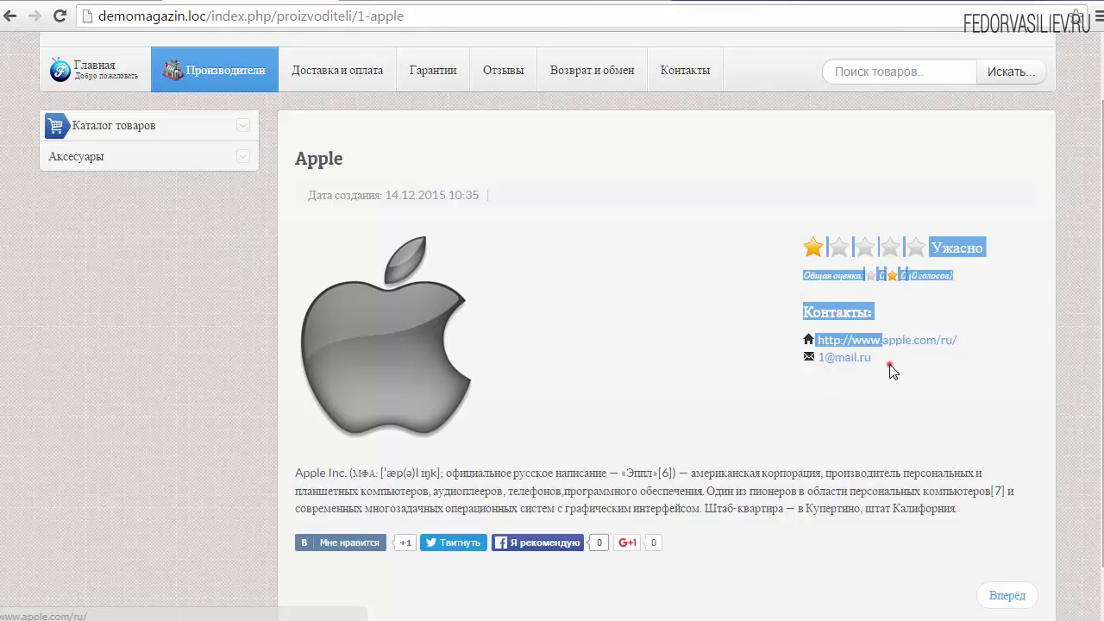
pyautogui.click(888, 366)
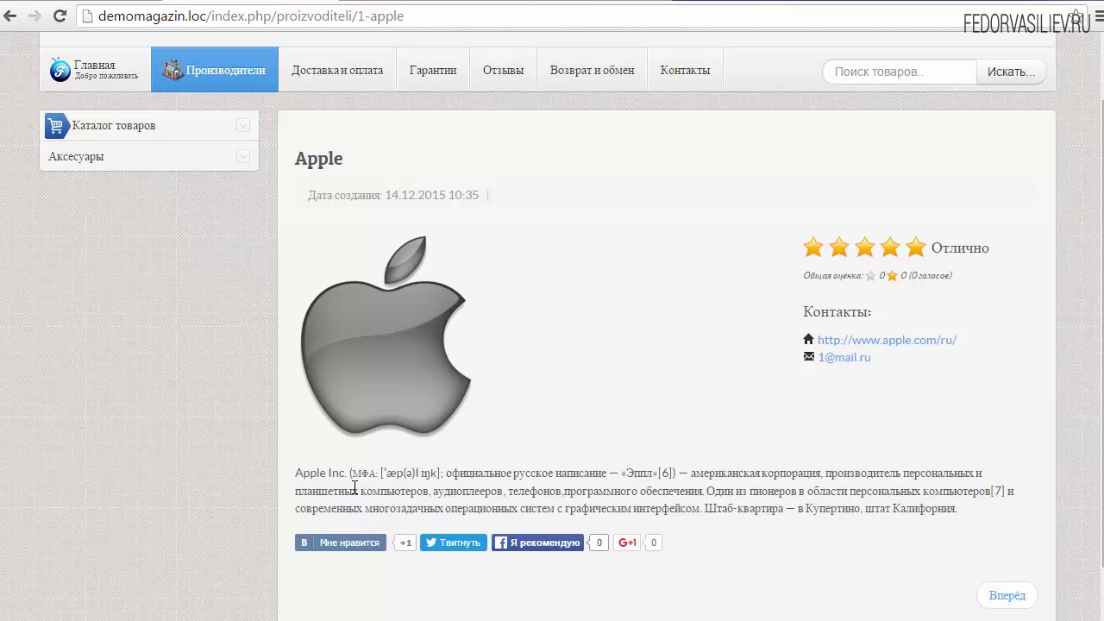
pyautogui.moveTo(297, 473); pyautogui.dragTo(504, 490)
pyautogui.click(781, 566)
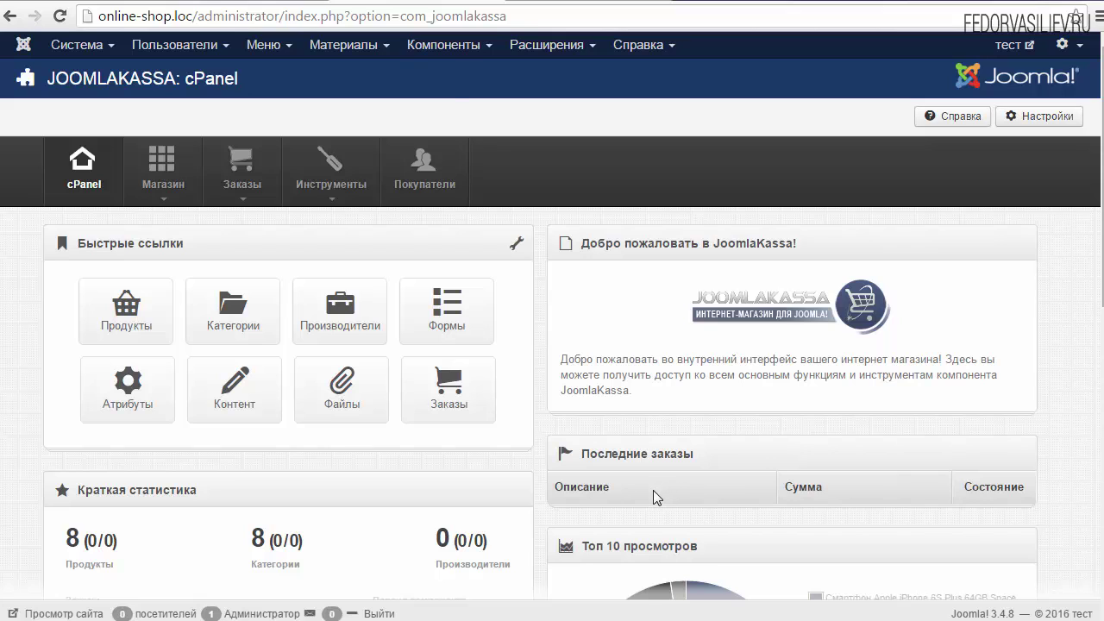
# - Open the manufacturers list in the JoomlaKassa administration and start a new manufacturer record
pyautogui.click(451, 56)
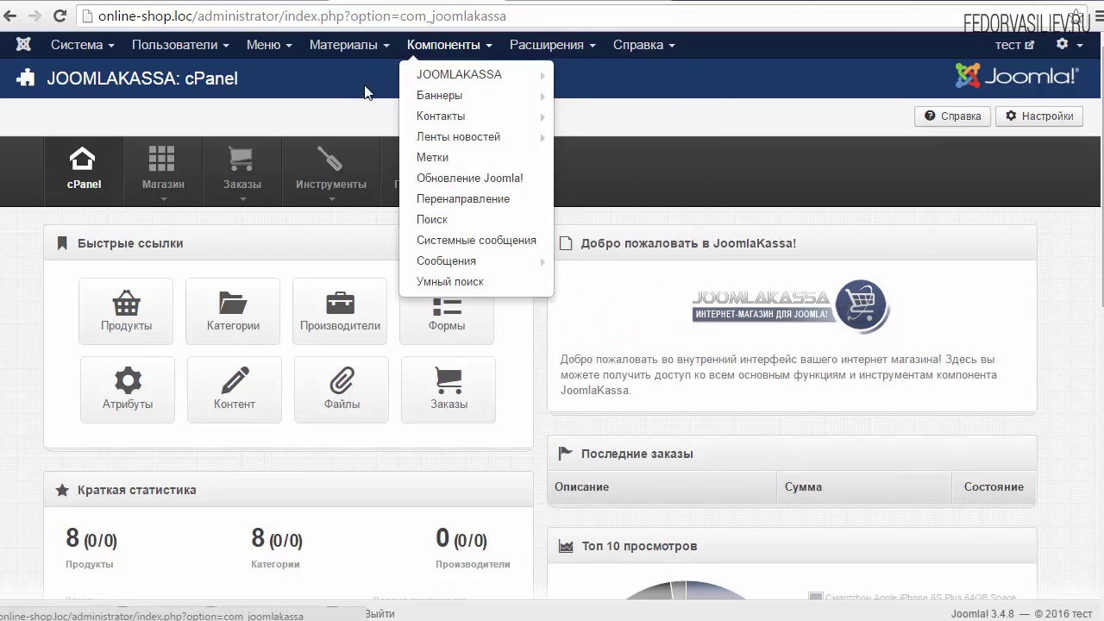
pyautogui.click(345, 104)
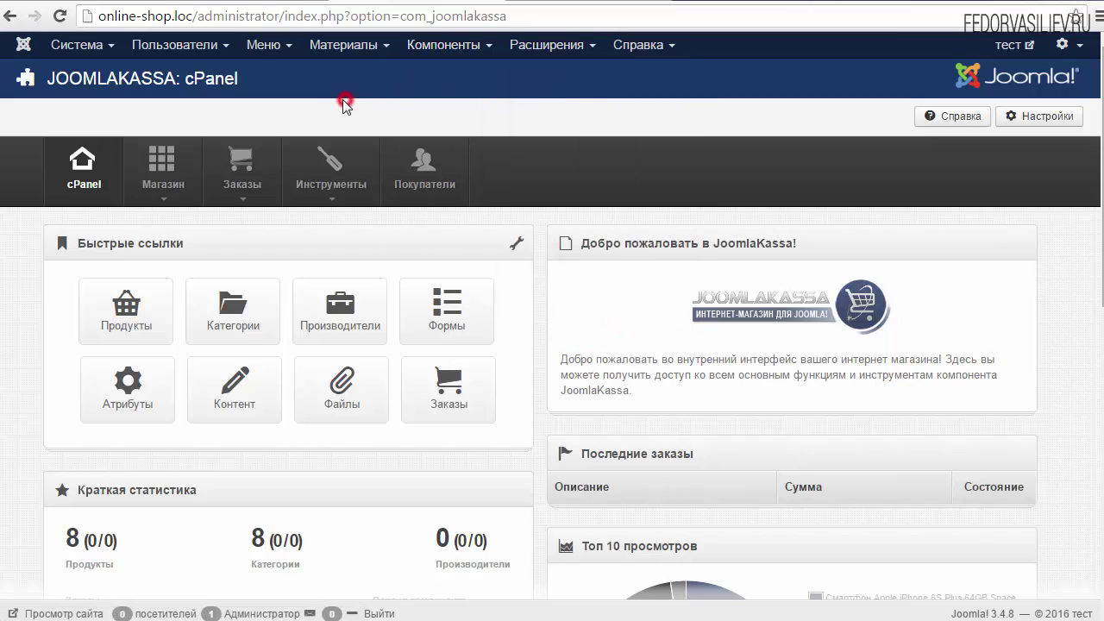
pyautogui.click(329, 332)
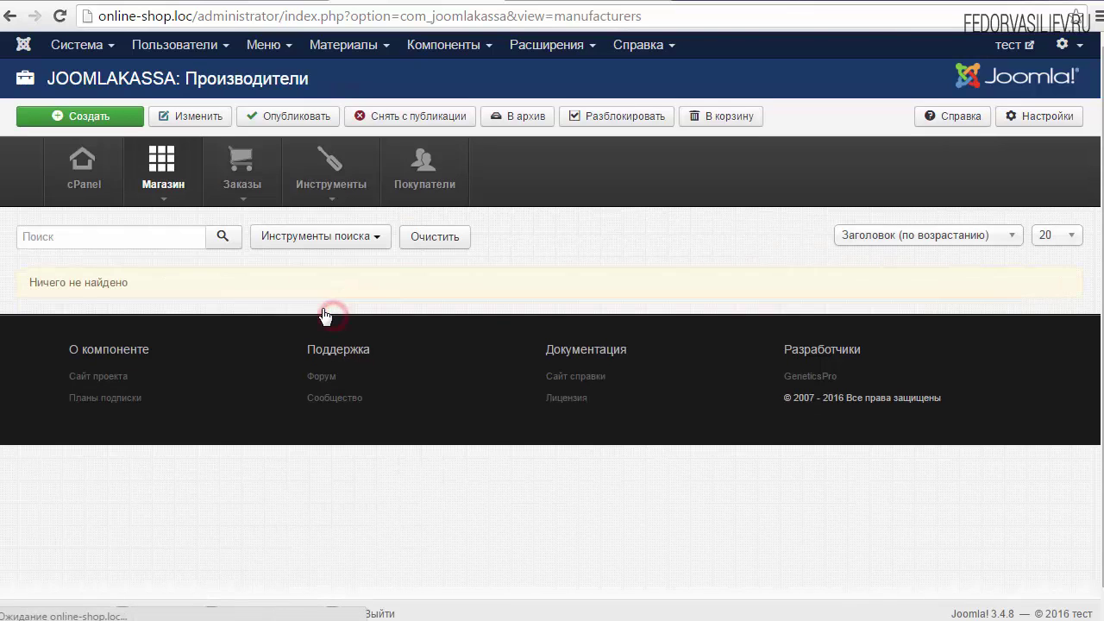
pyautogui.click(111, 116)
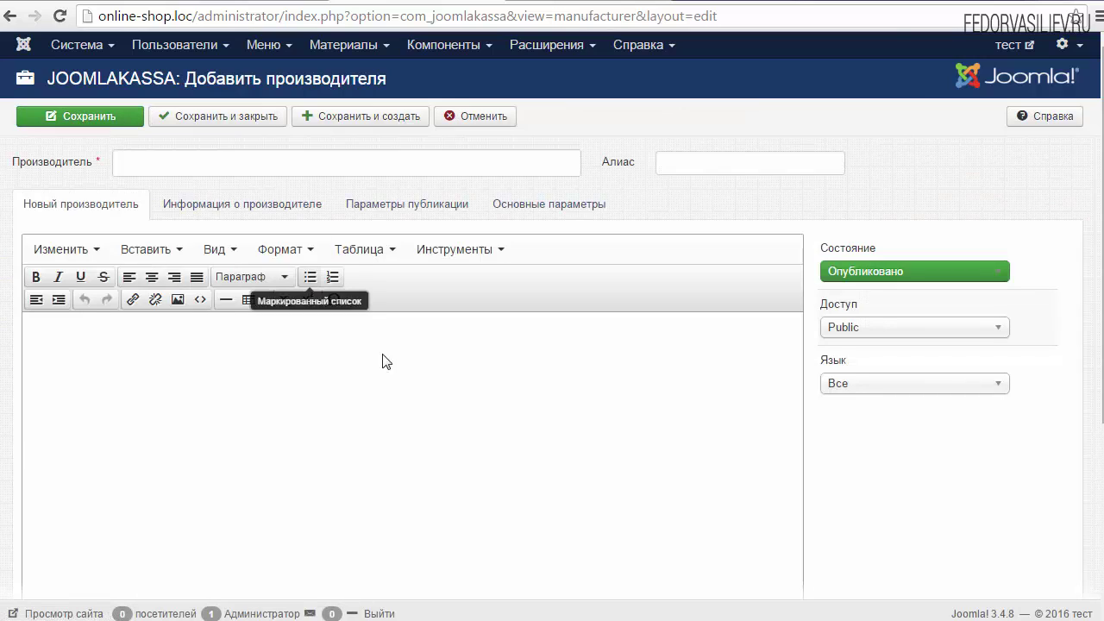
pyautogui.moveTo(1101, 333); pyautogui.dragTo(1087, 299)
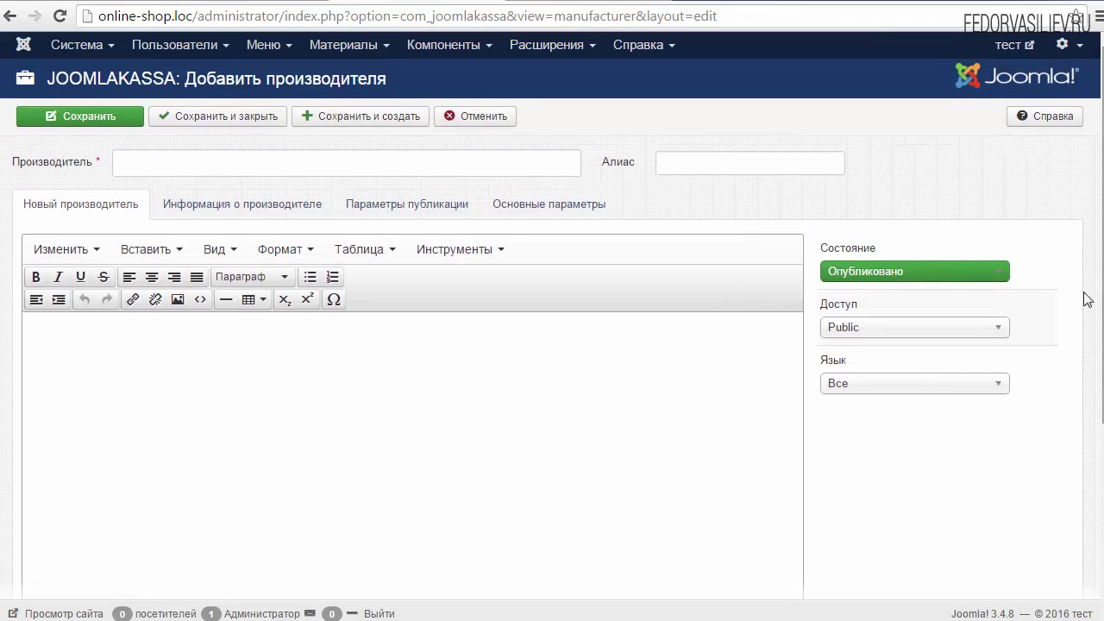
# - Enter Apple as the new manufacturer's name (Производитель)
pyautogui.click(541, 165)
pyautogui.click(170, 164)
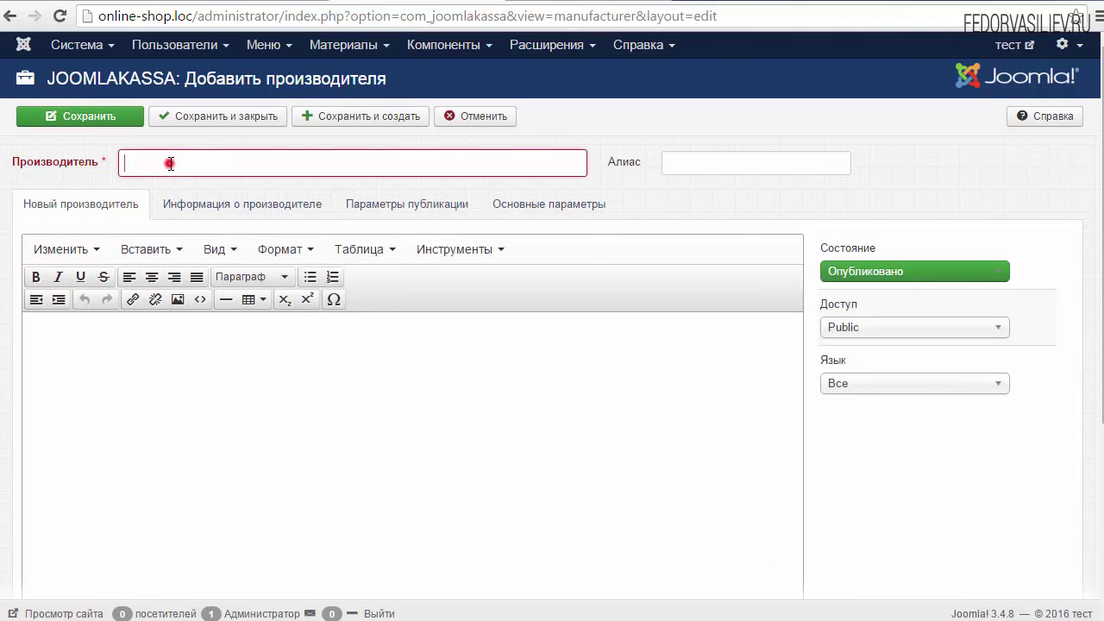
pyautogui.rightClick(170, 164)
pyautogui.click(216, 269)
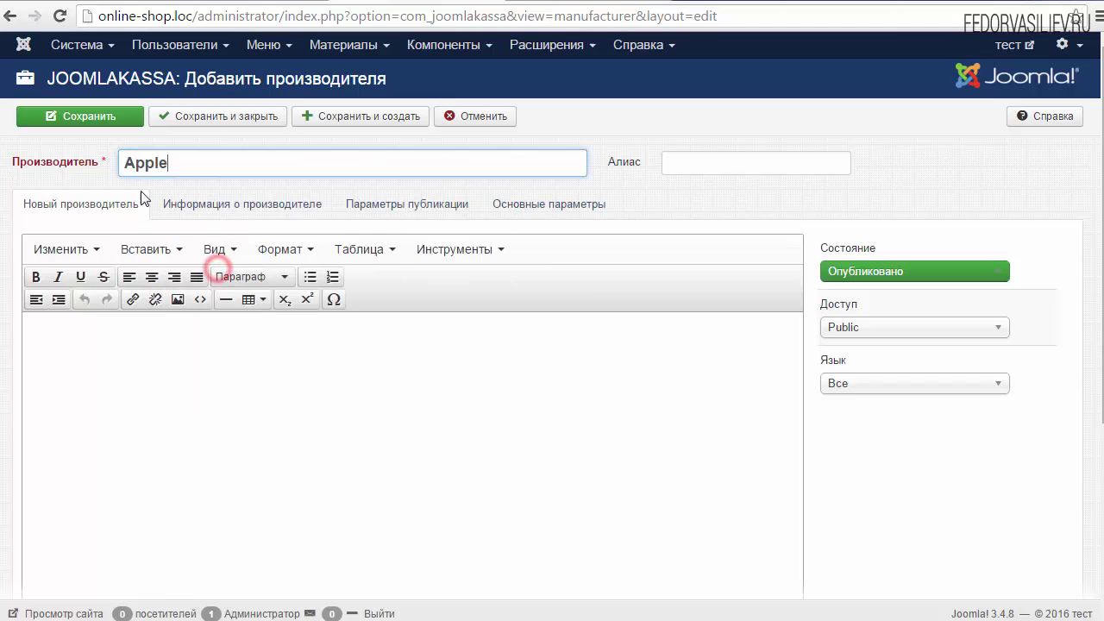
pyautogui.click(203, 162)
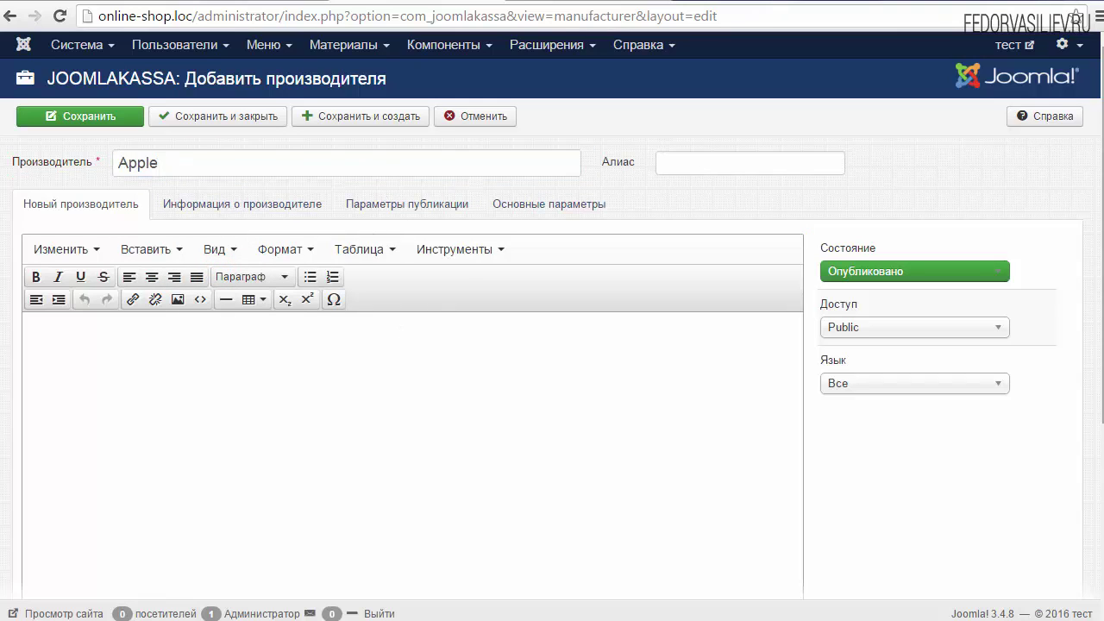
# - Fill the manufacturer's description with the Apple Inc. company text, ending in «Штаб-квартира — в Купертино, штат Калифорния.»
pyautogui.scroll(-1, 404, 328)
pyautogui.click(261, 250)
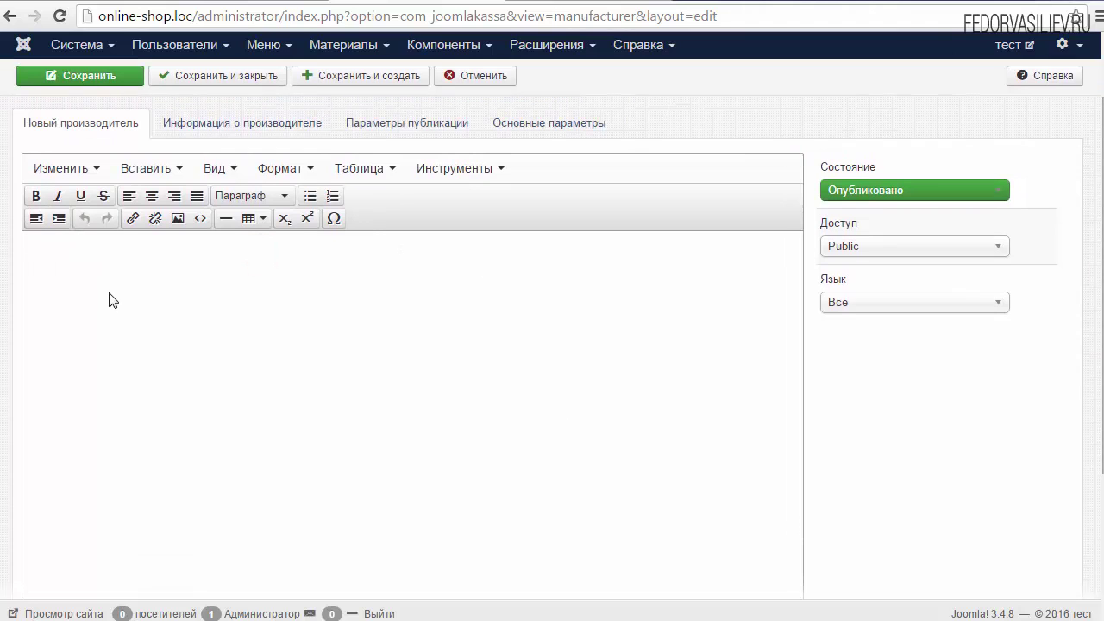
pyautogui.write('Apple Inc. (МФА: [ˈæp(ə)l ɪŋk]; официальное русское написание — «Эппл»[6]) — американская корпорация, производитель персональных и планшетных компьютеров, аудиоплееров, телефонов,программного обеспечения. Один из пионеров в области персональных компьютеров[7] и современных многозадачных операционных систем с графическим интерфейсом. Штаб-квартира — в Купертино, штат Калифорния.')
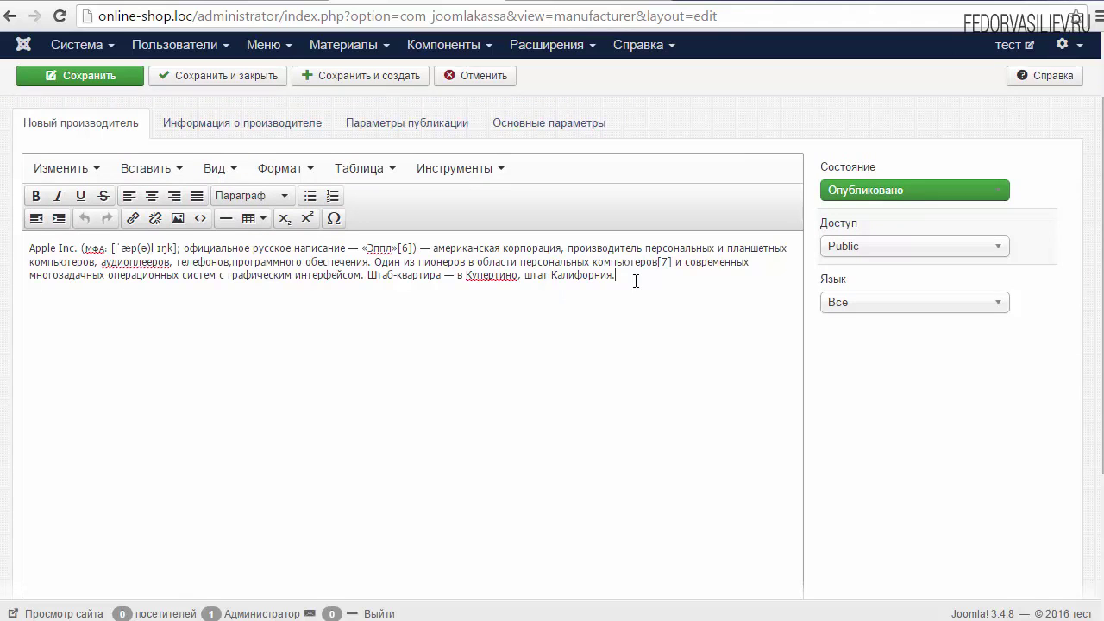
pyautogui.moveTo(627, 276); pyautogui.dragTo(263, 261)
pyautogui.click(265, 255)
pyautogui.scroll(2, 534, 340)
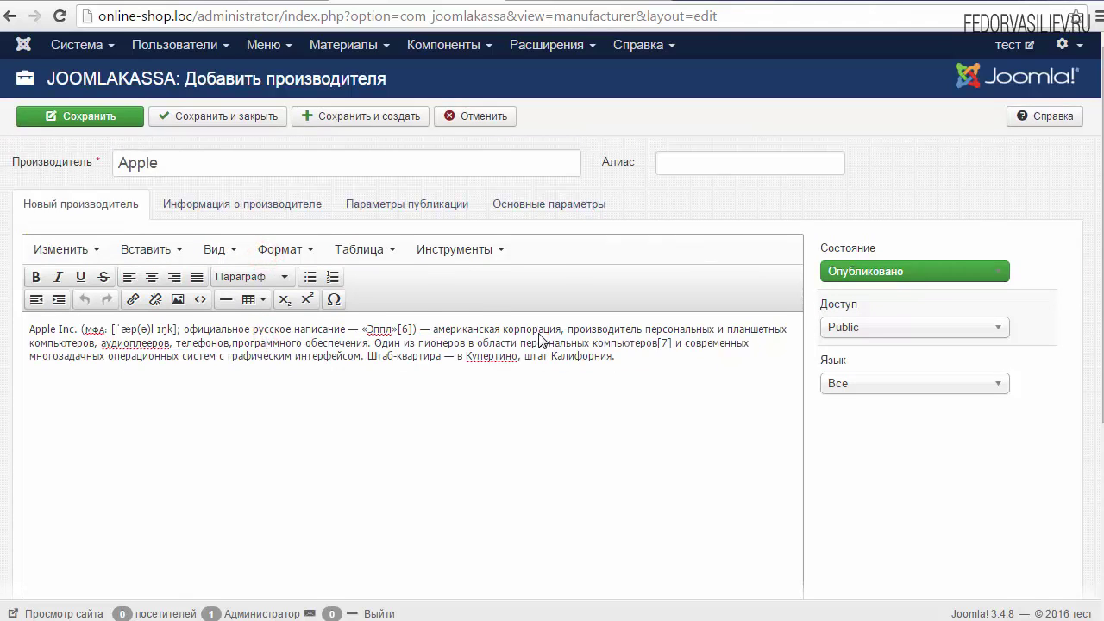
# - Upload apple-logo.png to /joomlakassa/manufacturers and insert it as the manufacturer's logo (Логотип)
pyautogui.click(230, 211)
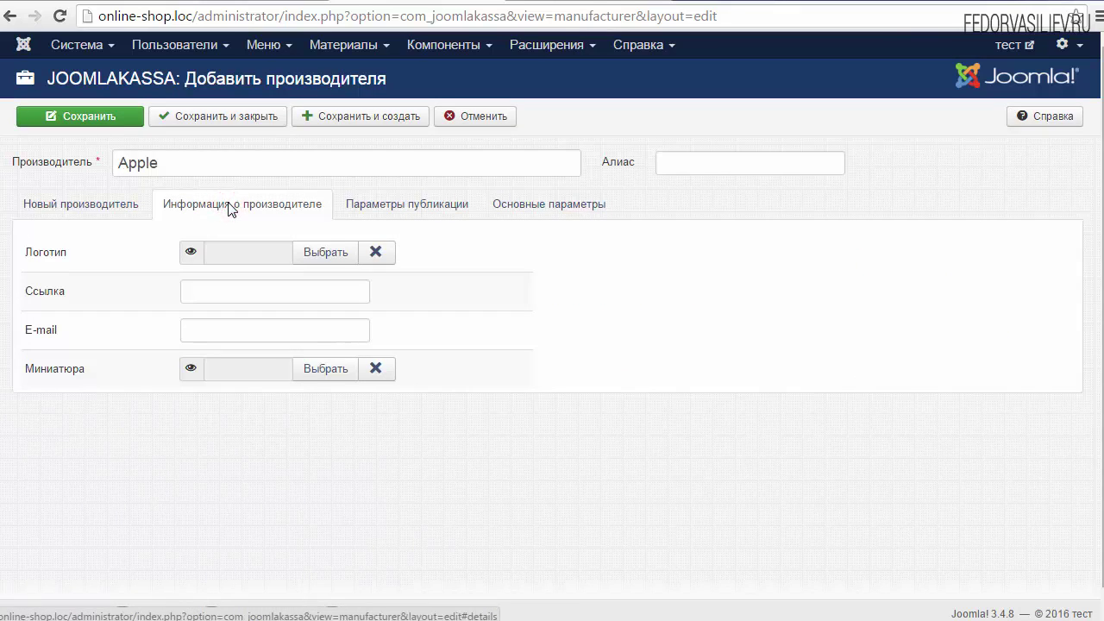
pyautogui.moveTo(46, 255)
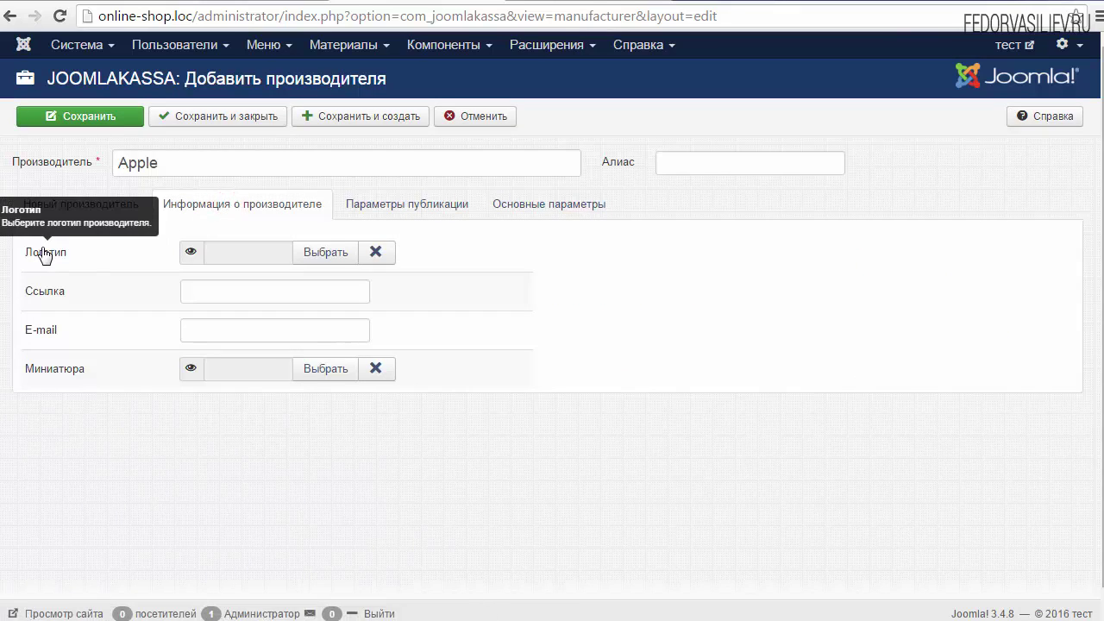
pyautogui.click(309, 258)
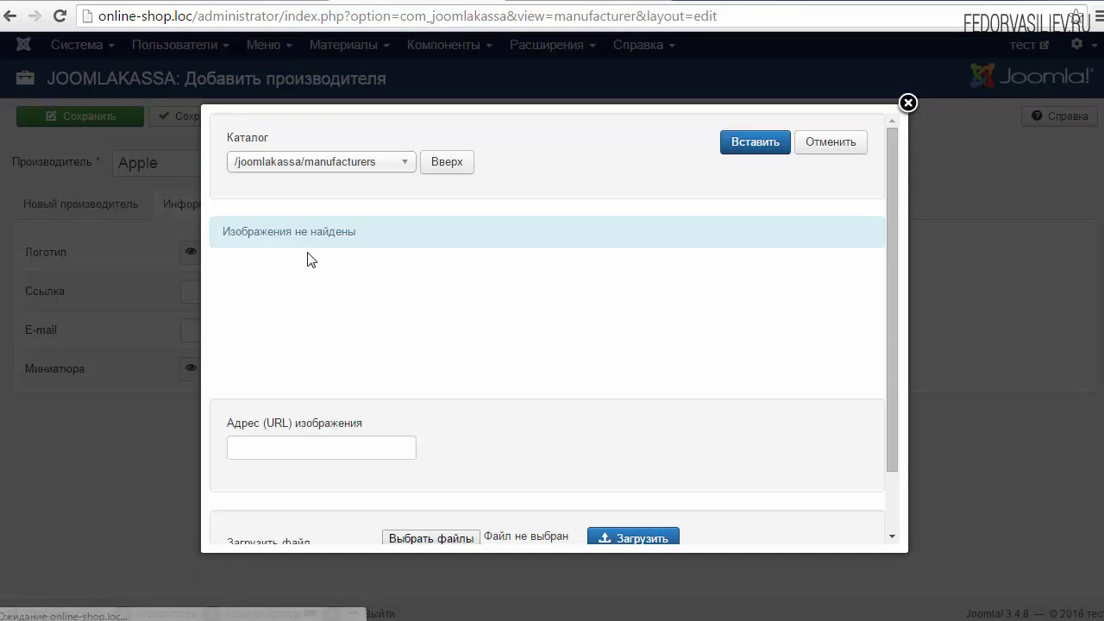
pyautogui.moveTo(894, 362)
pyautogui.mouseDown()
pyautogui.moveTo(900, 406)
pyautogui.moveTo(899, 376)
pyautogui.mouseUp()
pyautogui.click(473, 514)
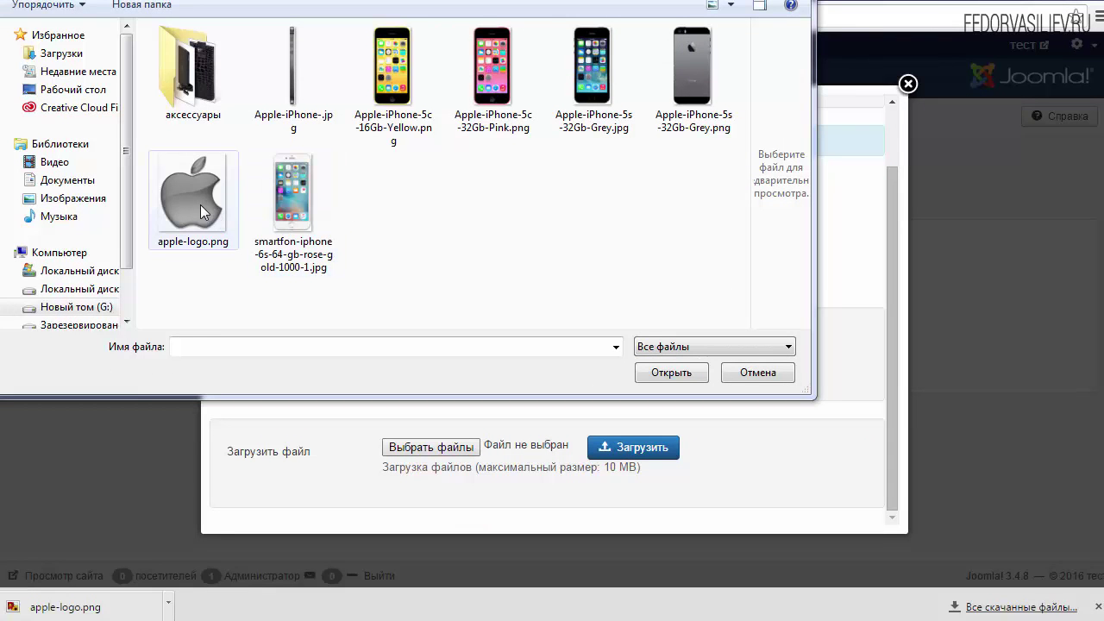
pyautogui.click(200, 204)
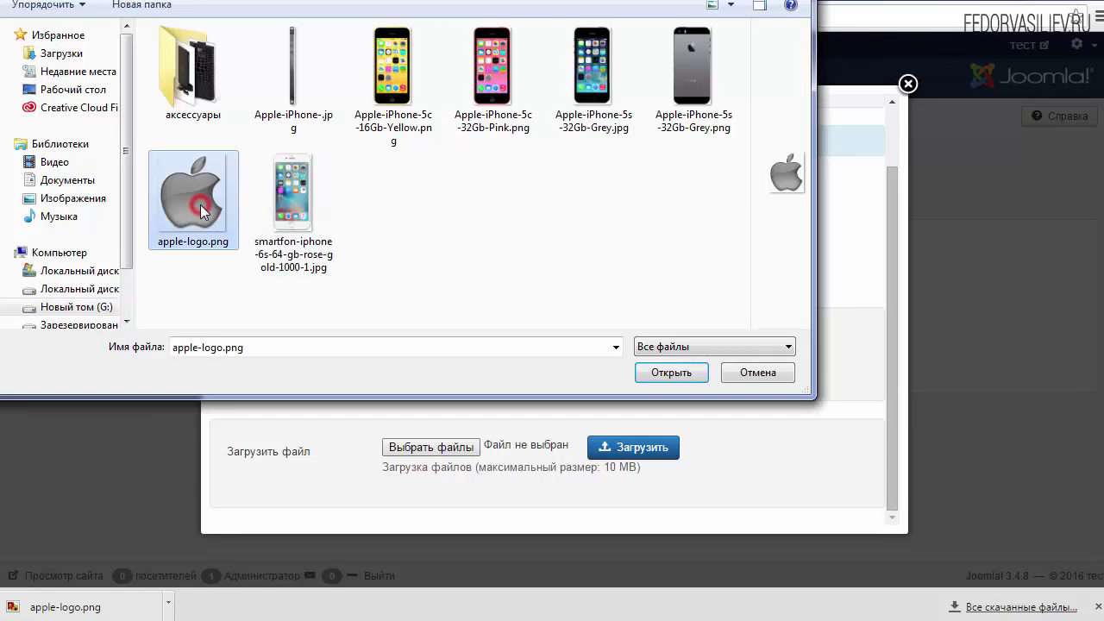
pyautogui.click(653, 370)
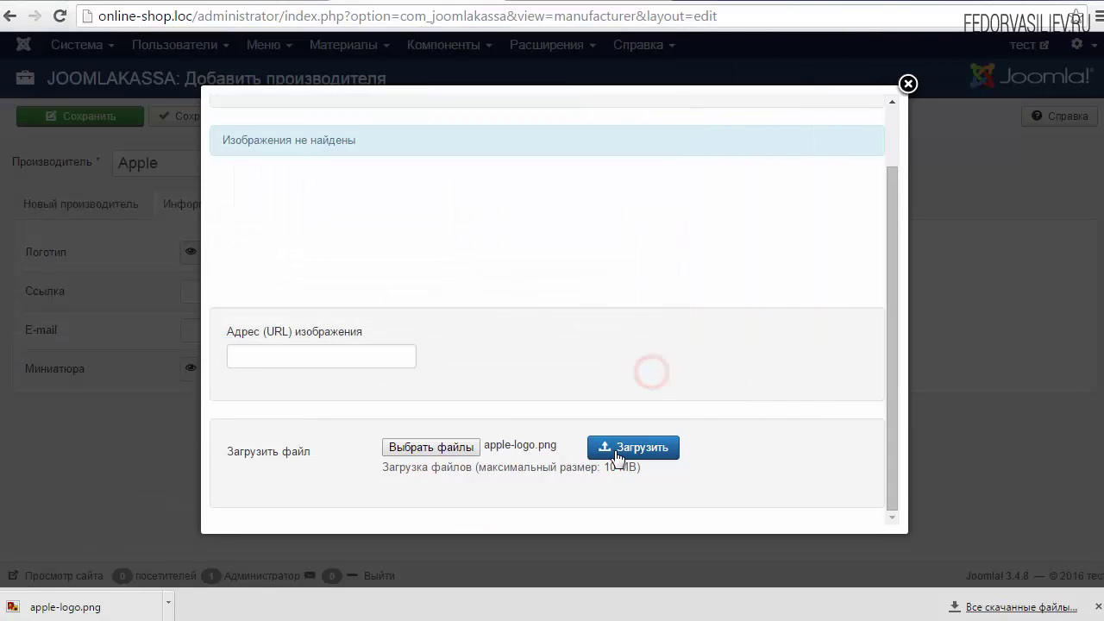
pyautogui.click(631, 446)
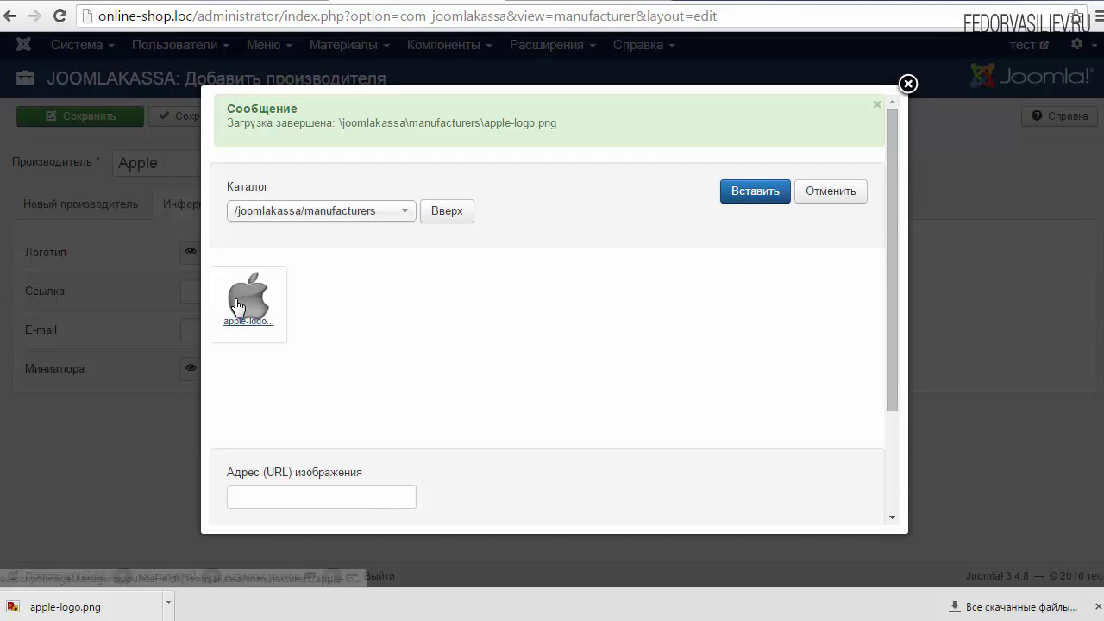
pyautogui.click(244, 302)
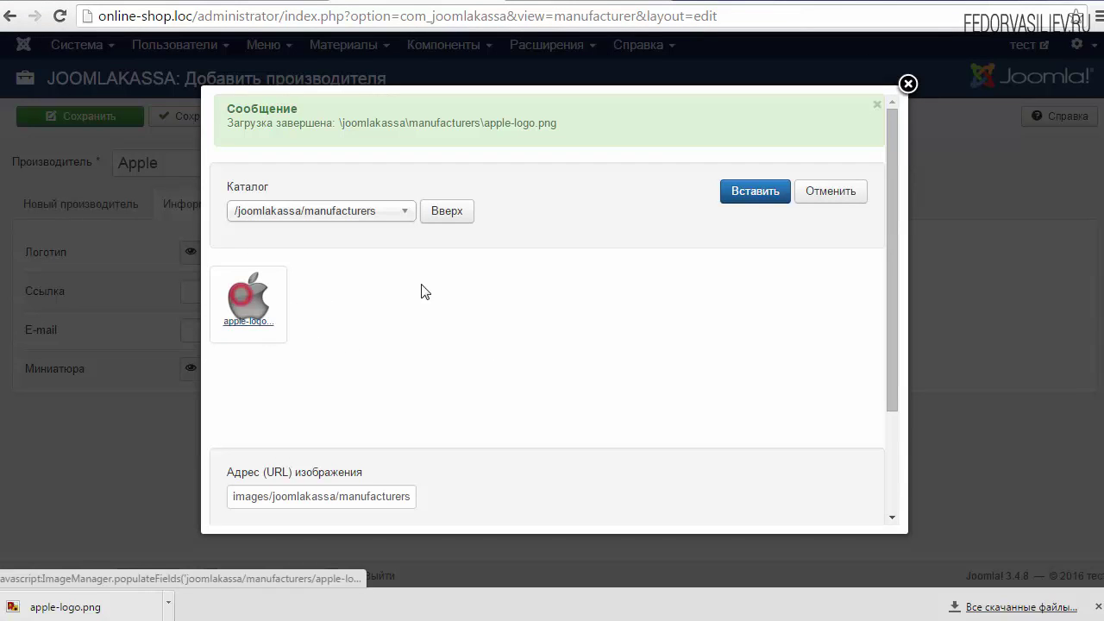
pyautogui.click(737, 191)
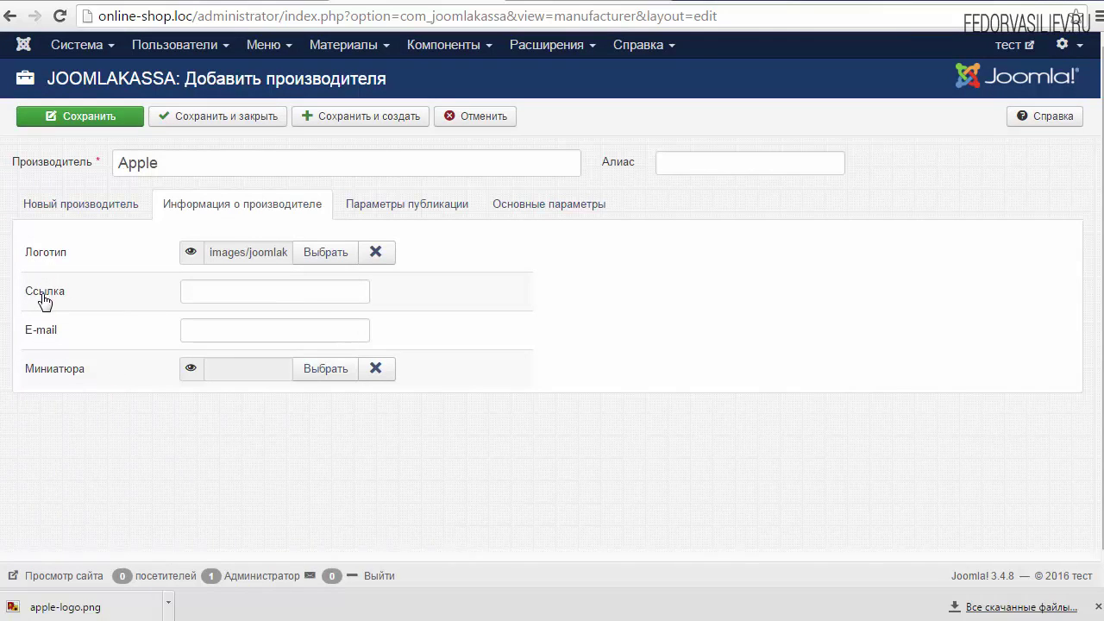
pyautogui.rightClick(248, 290)
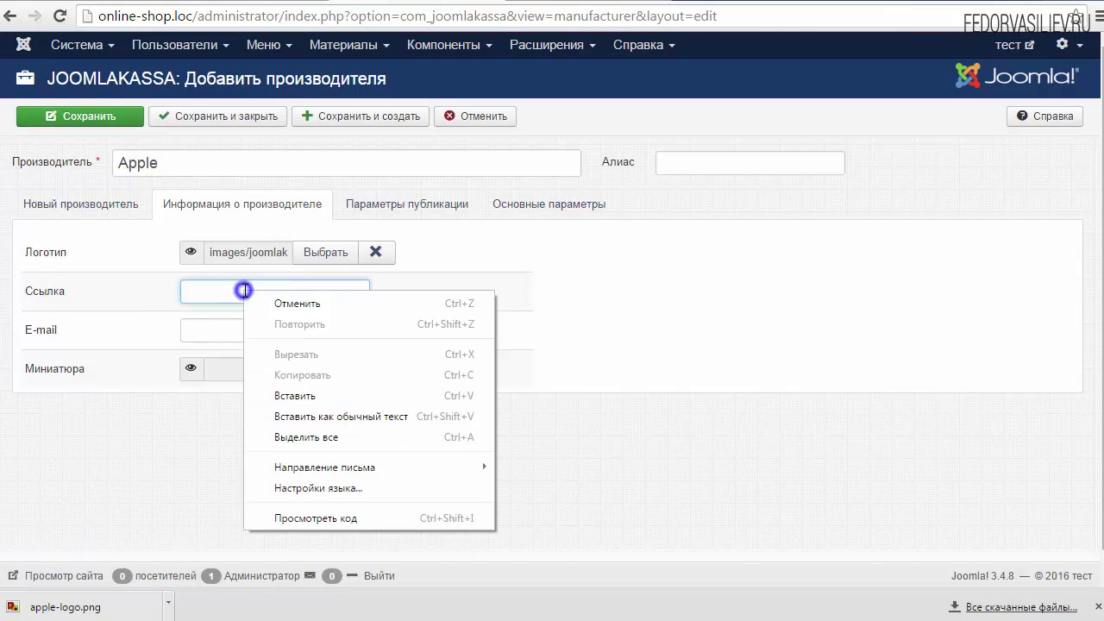
pyautogui.click(296, 392)
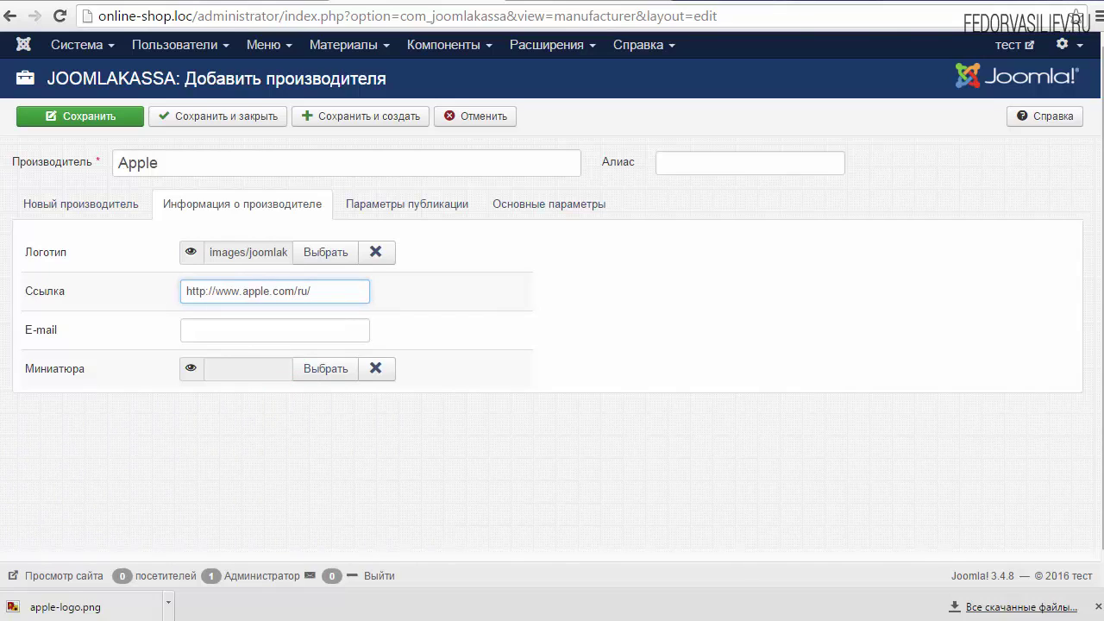
pyautogui.moveTo(321, 290); pyautogui.dragTo(197, 291)
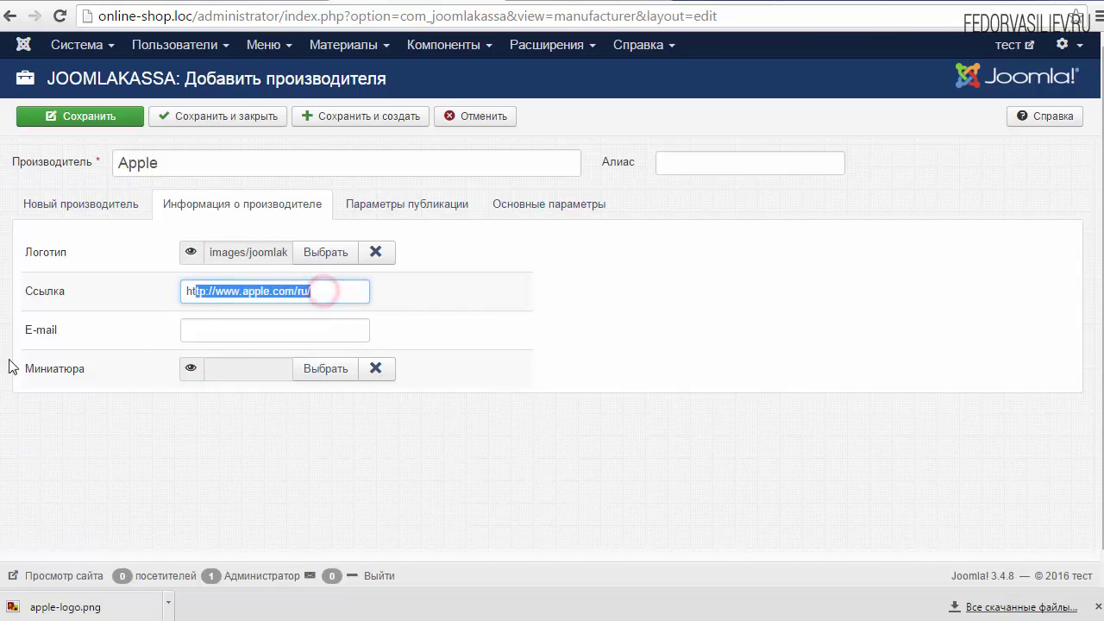
pyautogui.rightClick(184, 330)
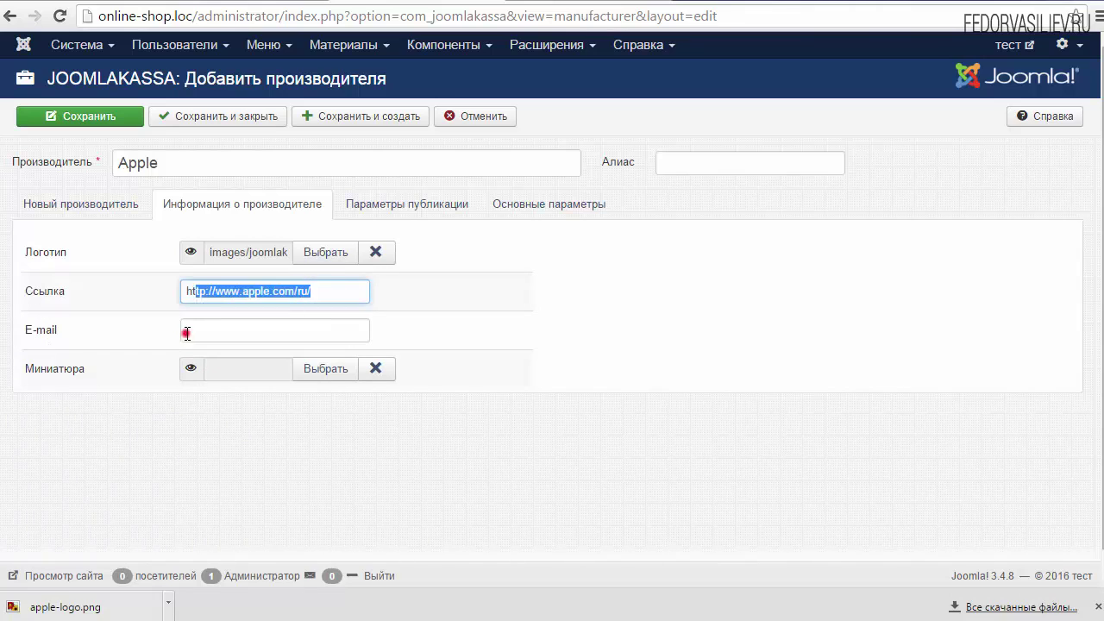
pyautogui.click(229, 434)
pyautogui.click(135, 332)
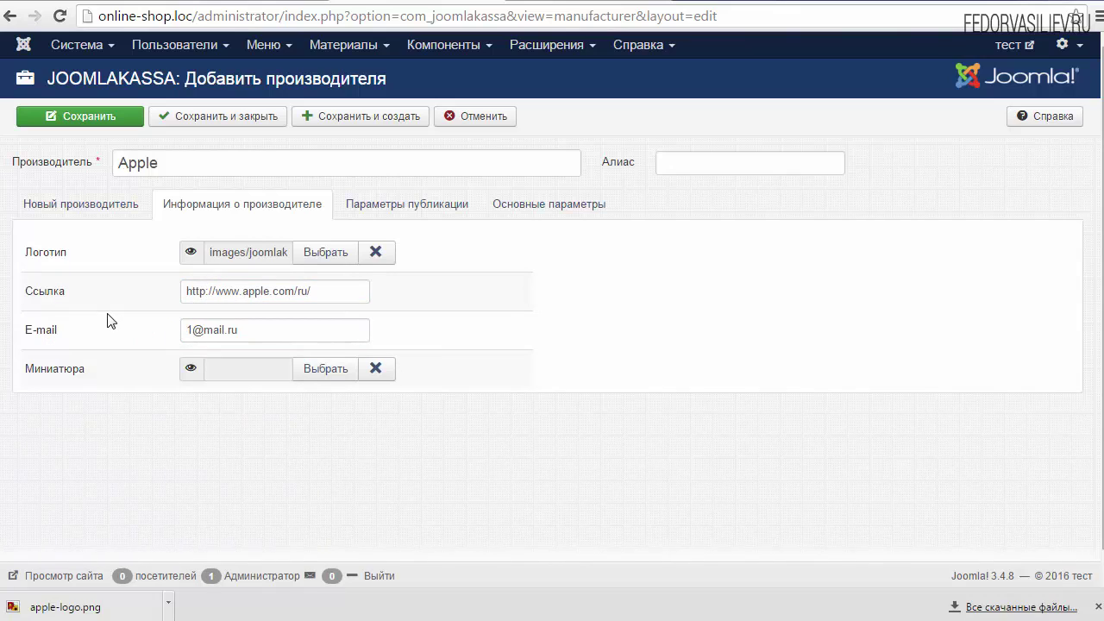
pyautogui.doubleClick(248, 330)
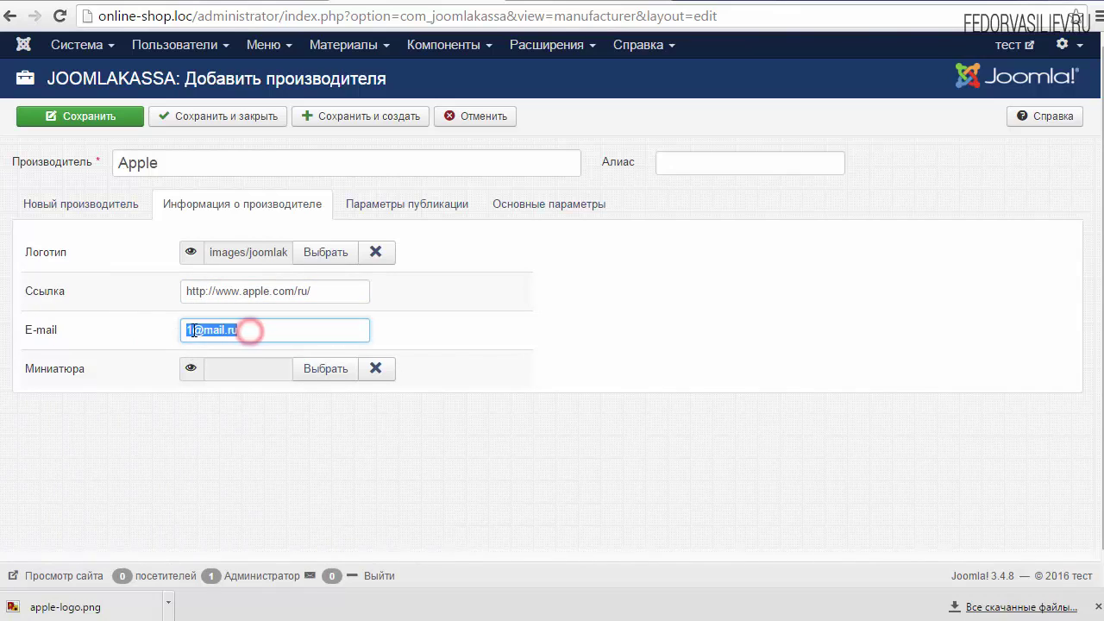
# - Set the manufacturer's thumbnail (Миниатюра) to the Apple logo image from /joomlakassa/manufacturers
pyautogui.click(193, 328)
pyautogui.moveTo(71, 376)
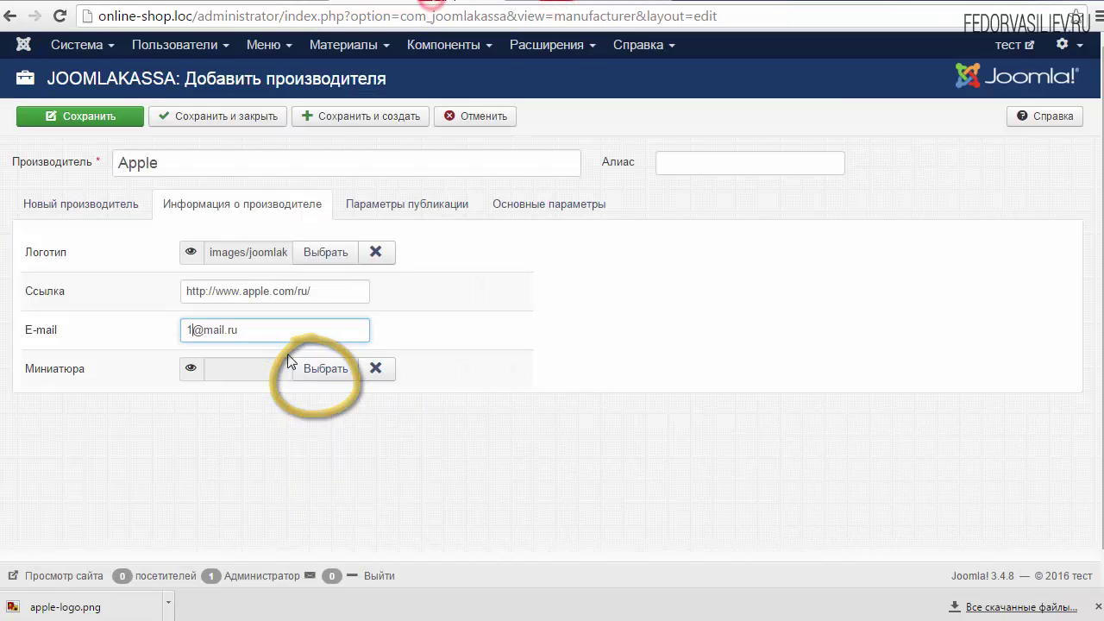
pyautogui.click(320, 370)
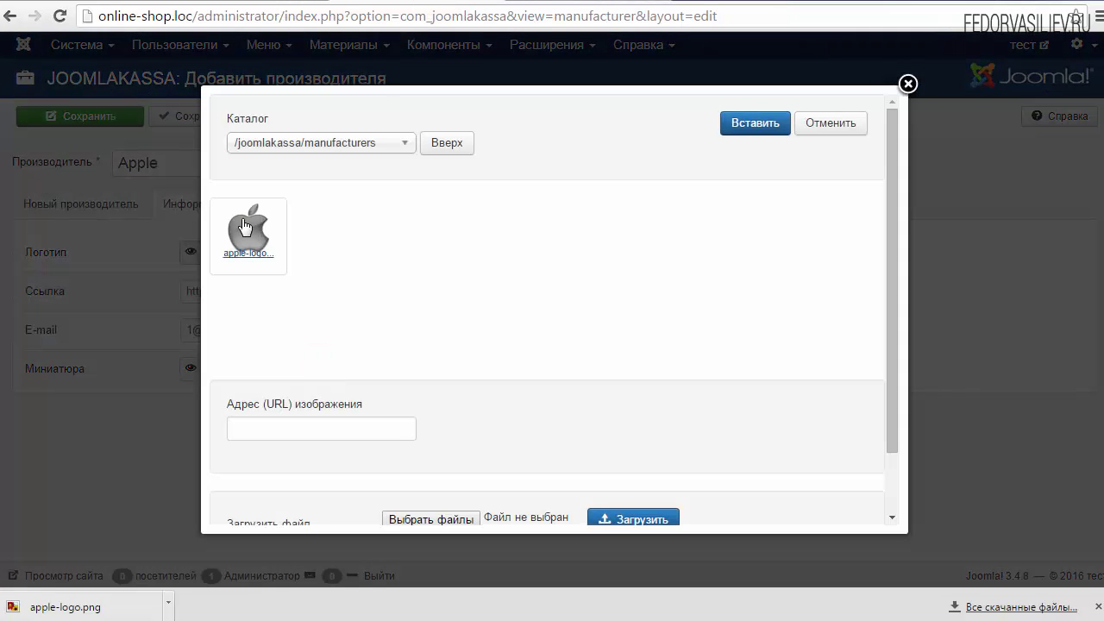
pyautogui.click(245, 222)
pyautogui.click(742, 125)
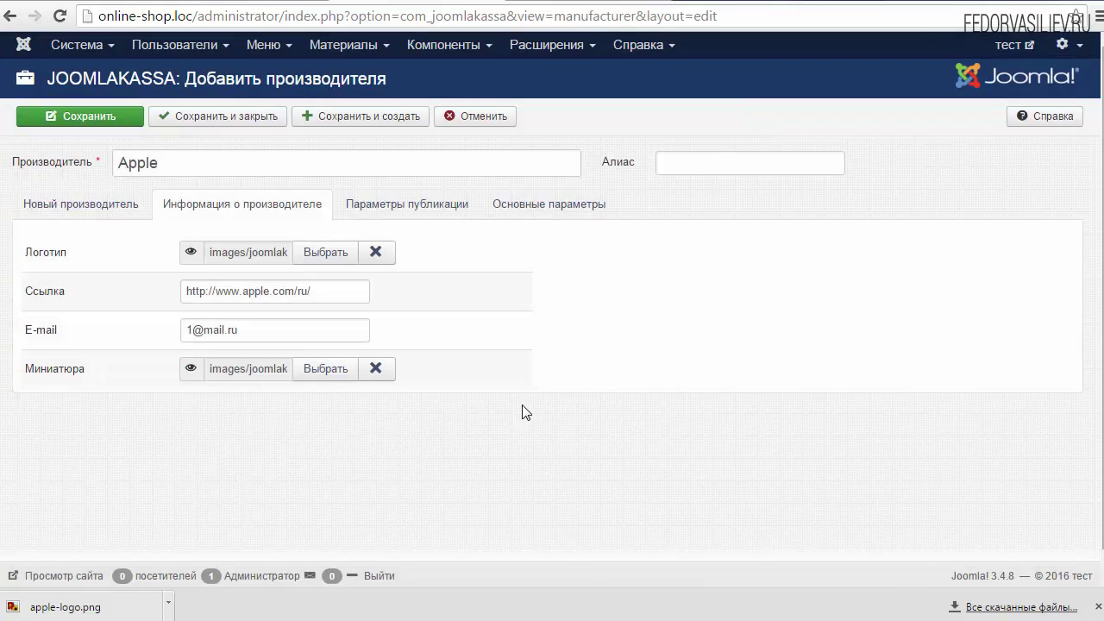
# - Review the manufacturer's publication settings, including the meta description, and its main display parameters (Основные параметры)
pyautogui.click(423, 212)
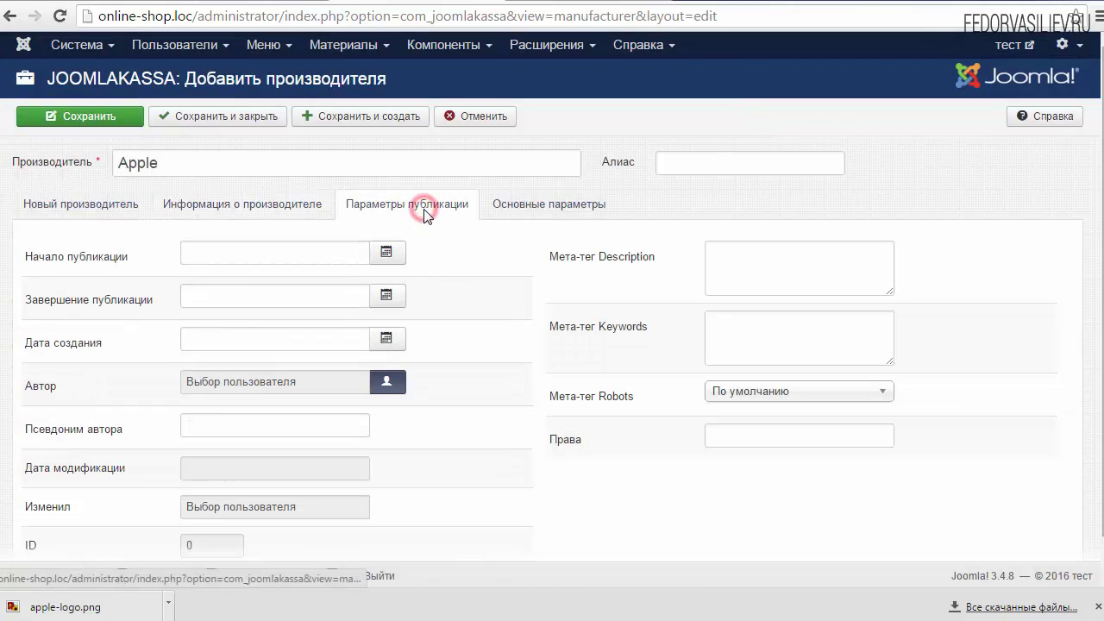
pyautogui.click(744, 268)
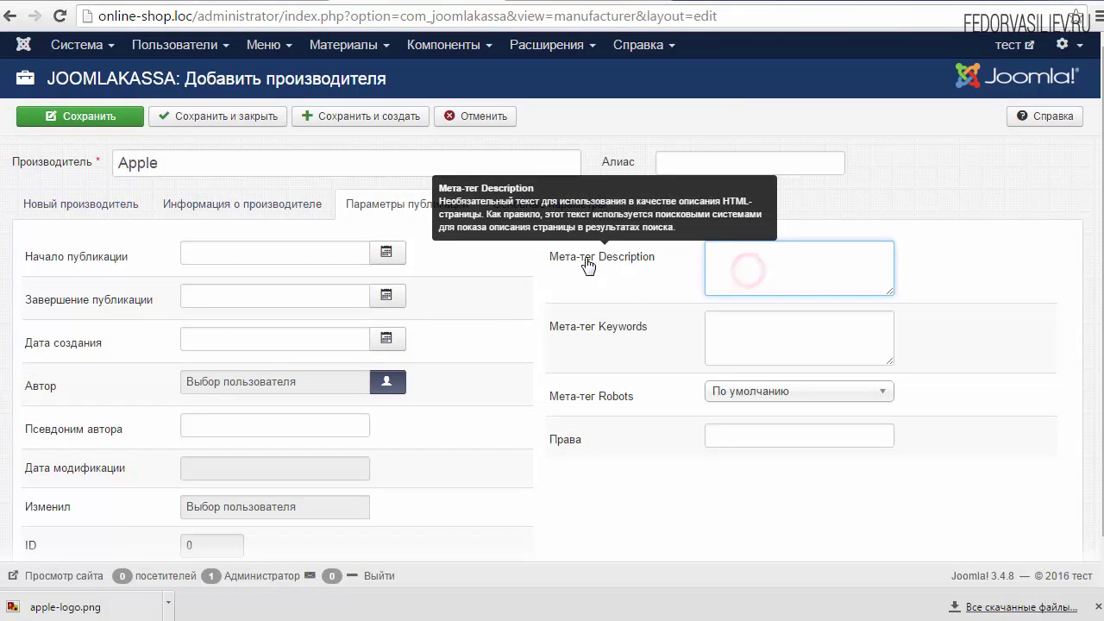
pyautogui.moveTo(592, 257); pyautogui.dragTo(744, 264)
pyautogui.click(744, 264)
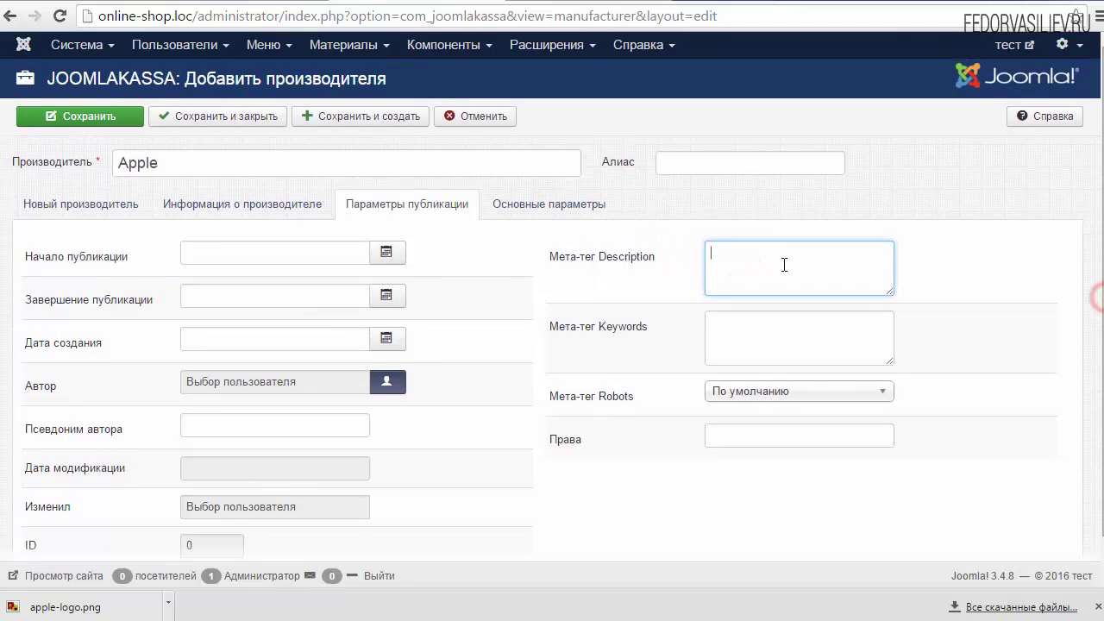
pyautogui.click(758, 256)
pyautogui.click(504, 209)
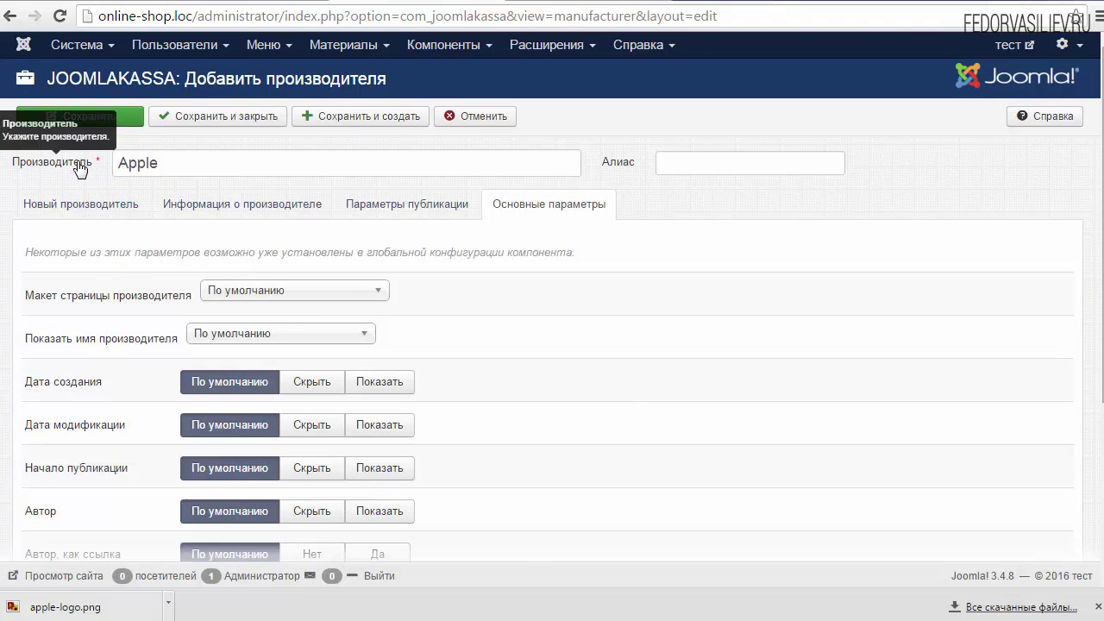
pyautogui.scroll(-3, 358, 345)
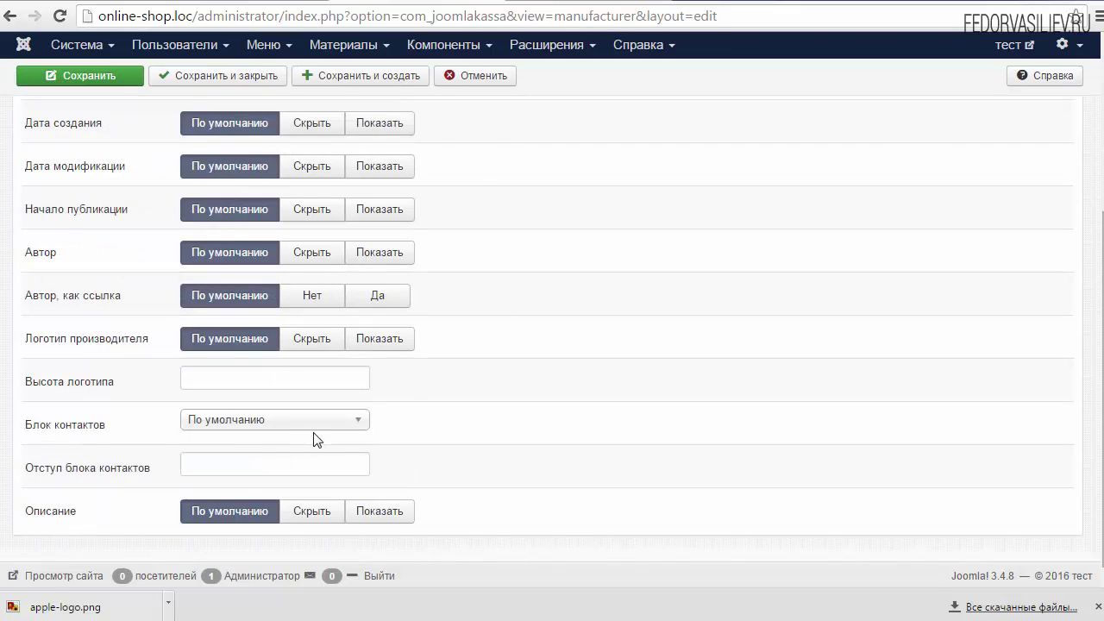
pyautogui.scroll(3, 492, 379)
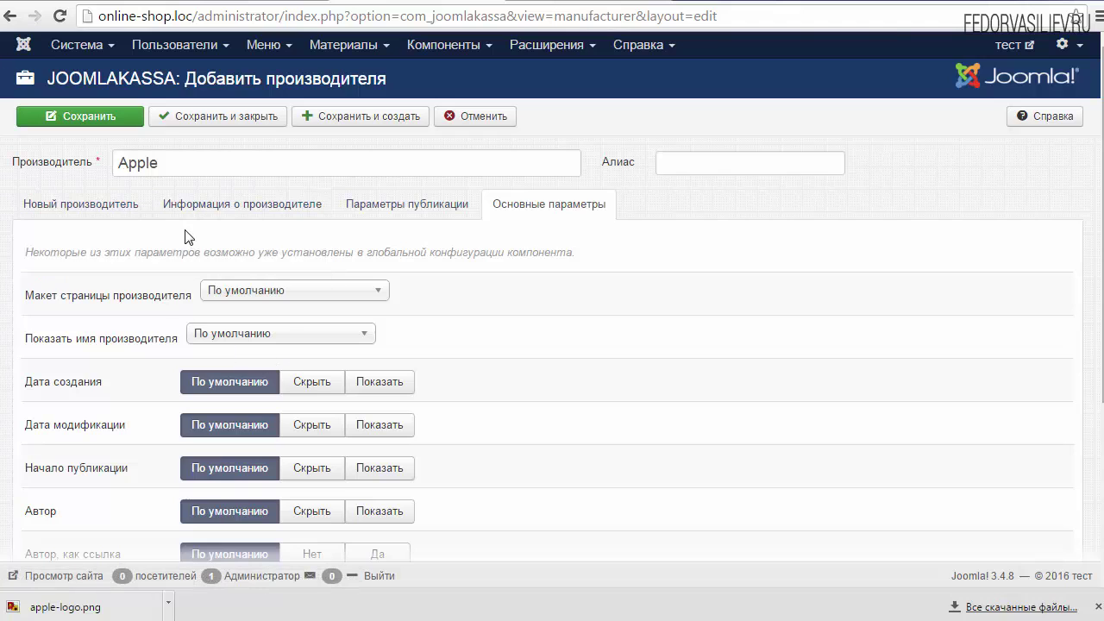
pyautogui.scroll(-2, 269, 295)
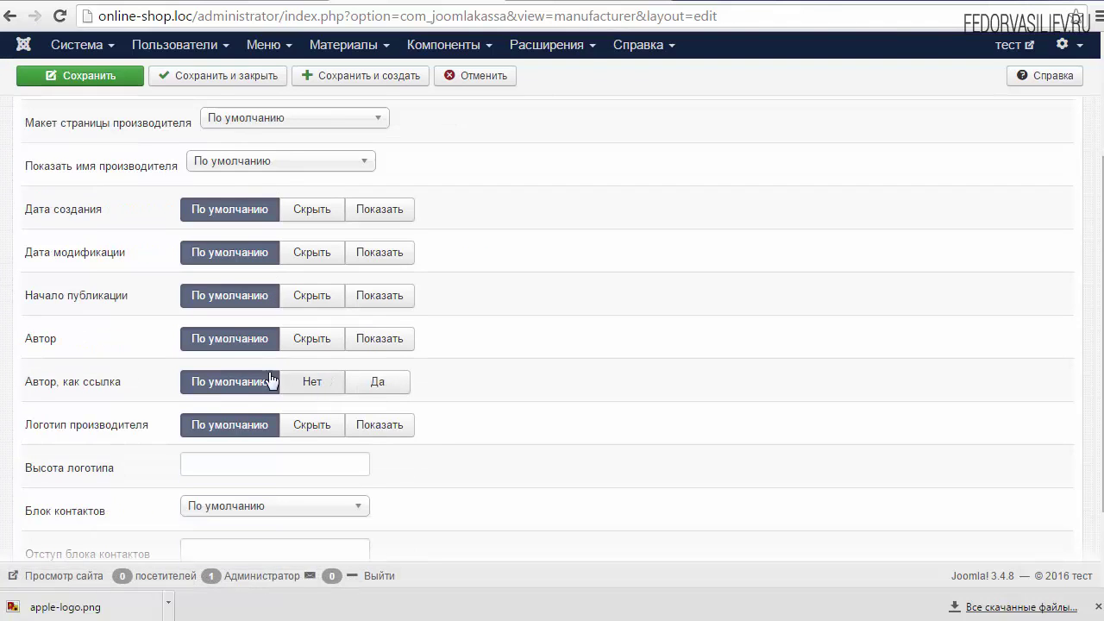
pyautogui.scroll(2, 316, 338)
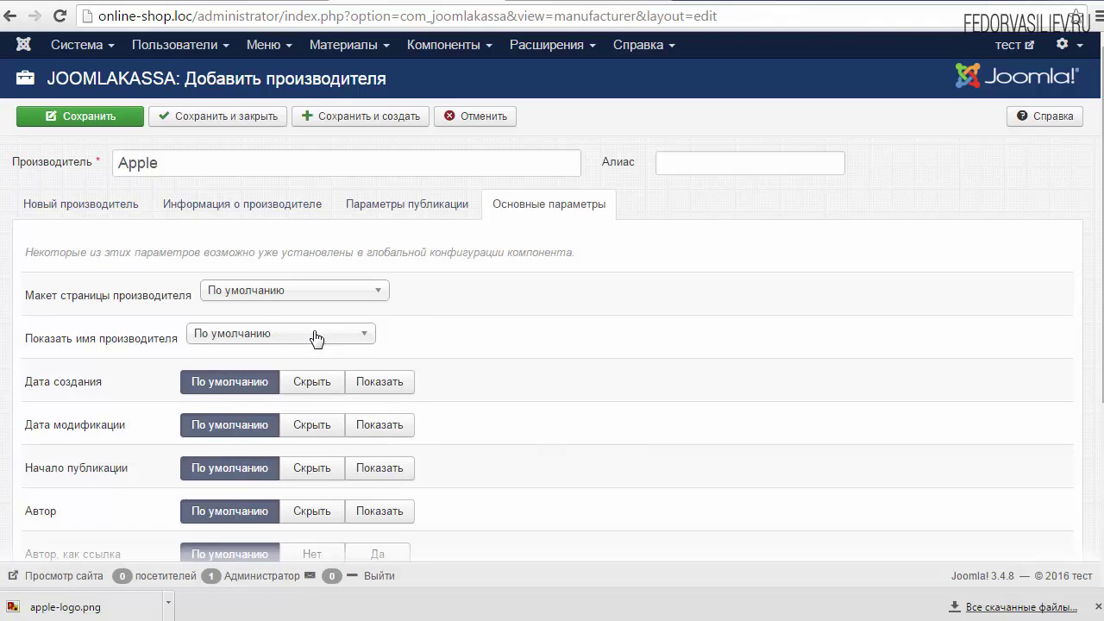
# - Return to the manufacturer's description, then save the Apple manufacturer and close its form
pyautogui.click(255, 169)
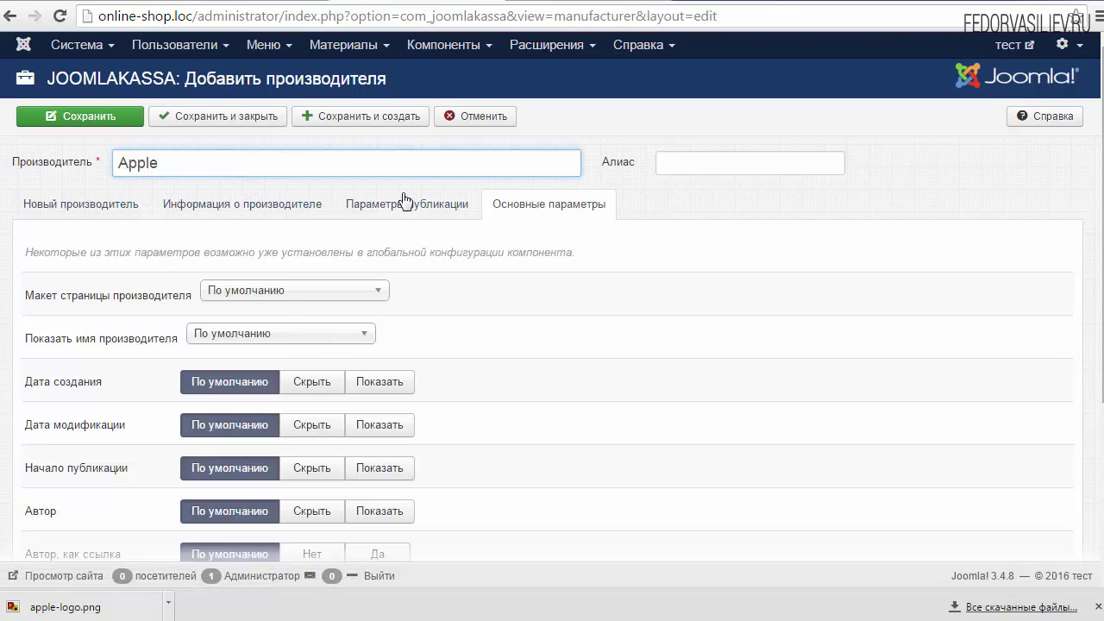
pyautogui.click(102, 211)
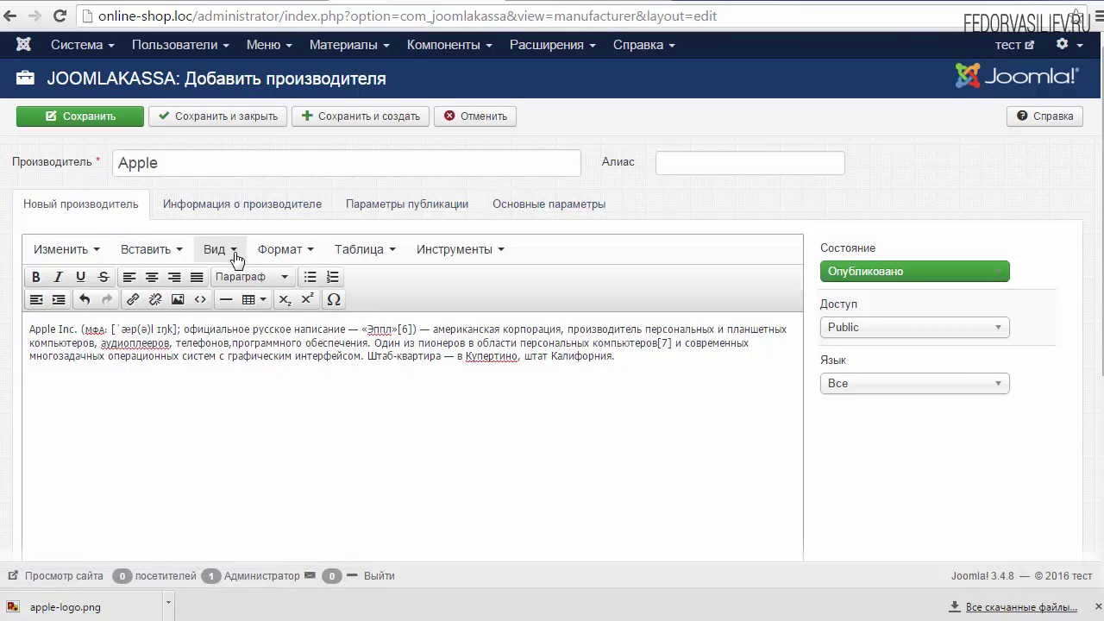
pyautogui.click(190, 117)
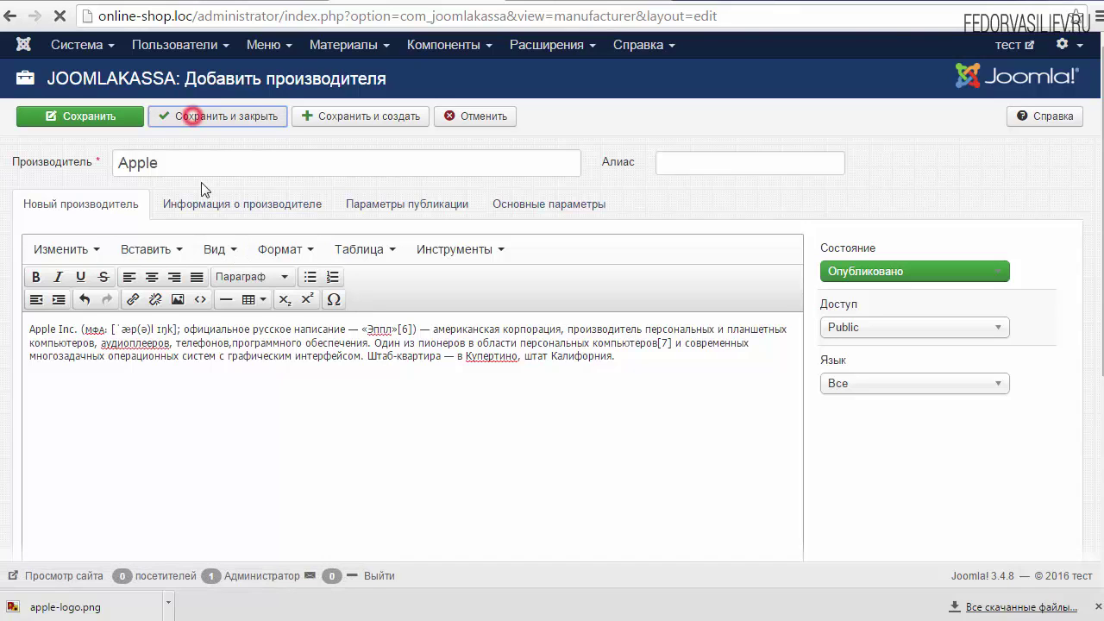
# - Check the website and e-mail contacts of the Apple entry in the manufacturers list
pyautogui.scroll(-1, 699, 397)
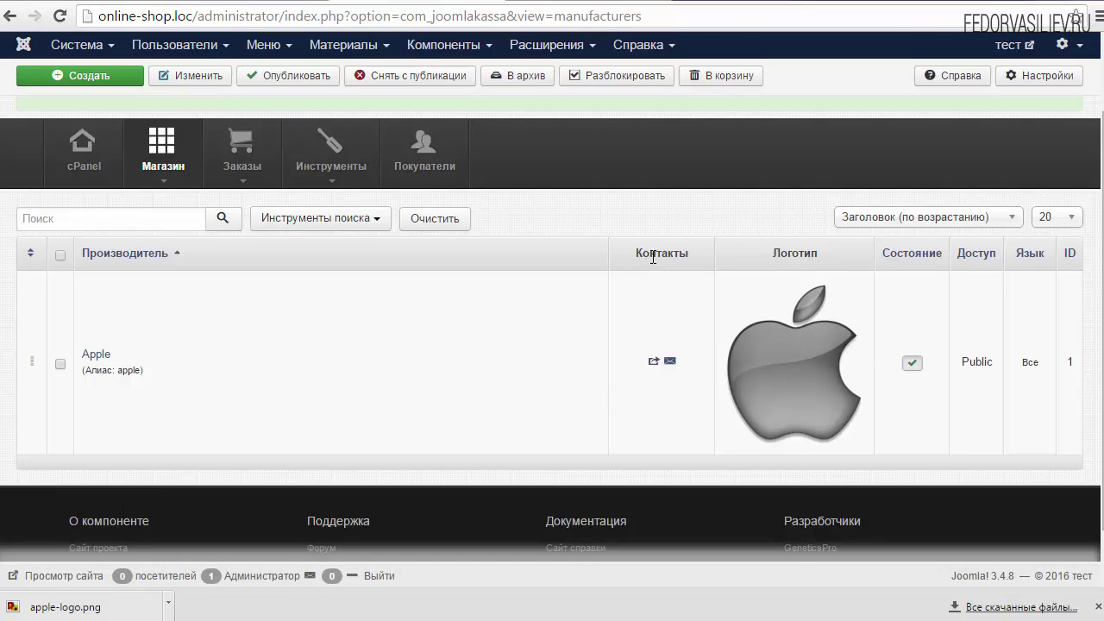
pyautogui.moveTo(636, 253); pyautogui.dragTo(695, 251)
pyautogui.click(695, 254)
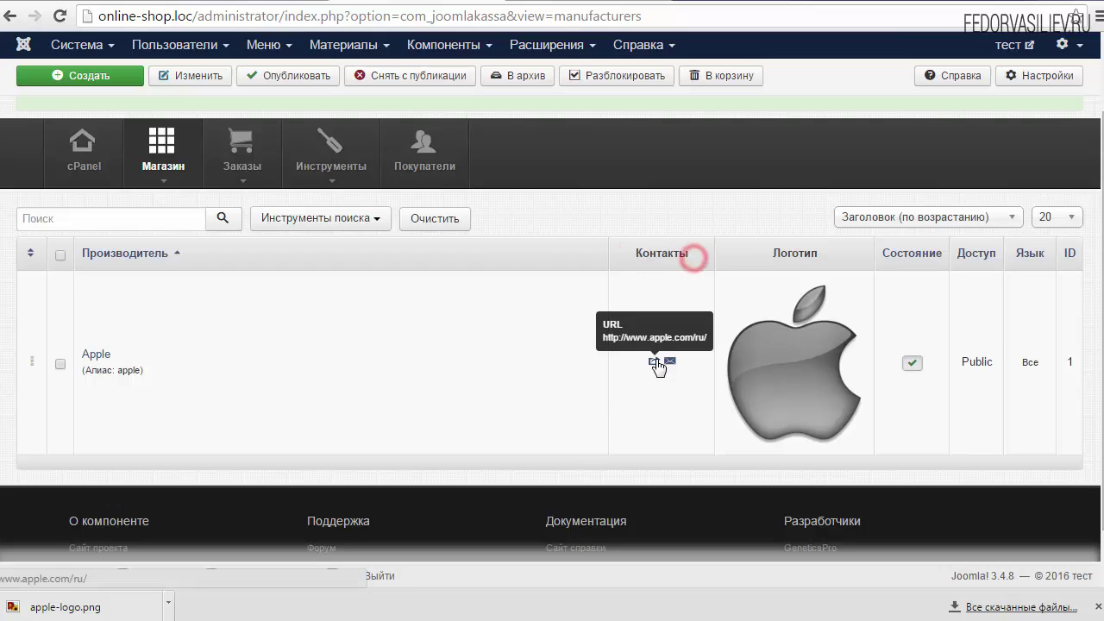
pyautogui.moveTo(672, 365)
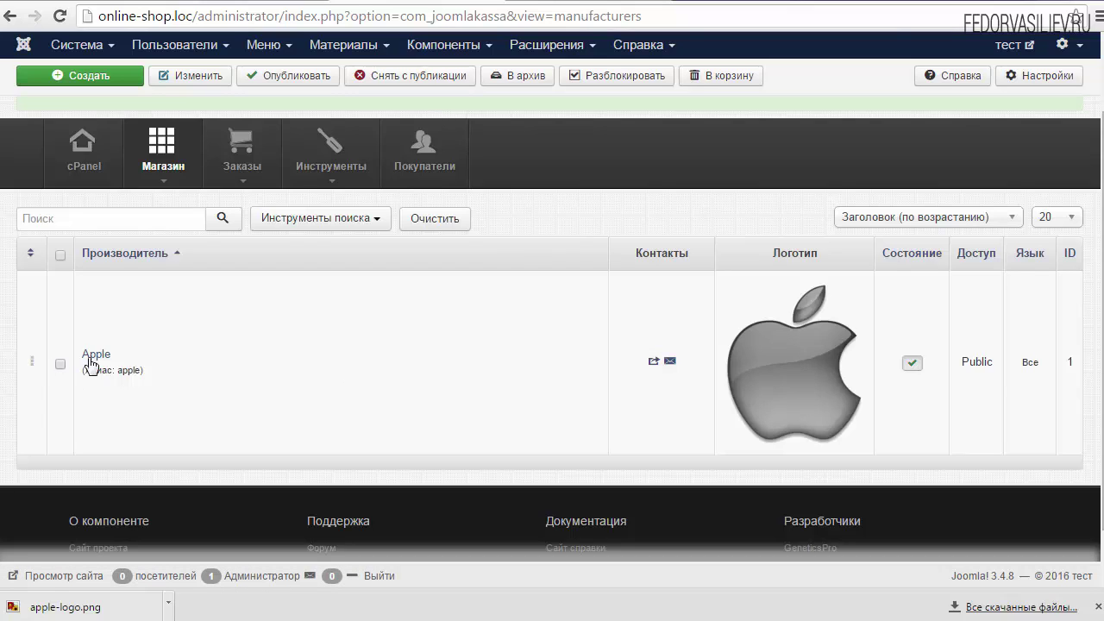
pyautogui.scroll(1, 245, 362)
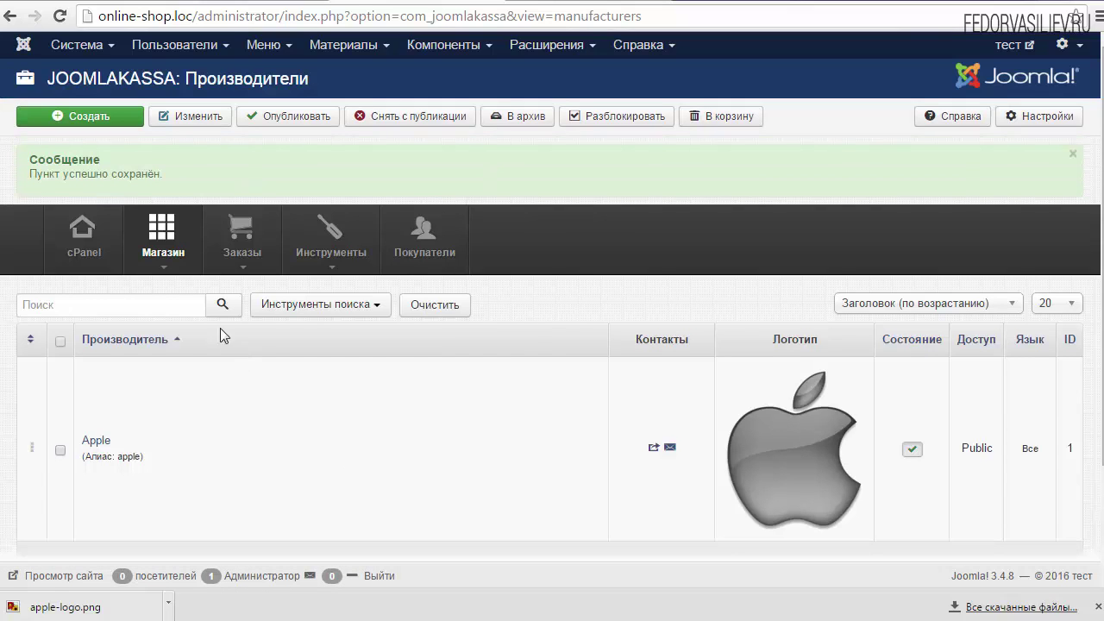
# - Assign Apple as the manufacturer of the product «Смартфон Apple iPhone 5c 32GB Pink» and save the product
pyautogui.click(162, 231)
pyautogui.click(169, 291)
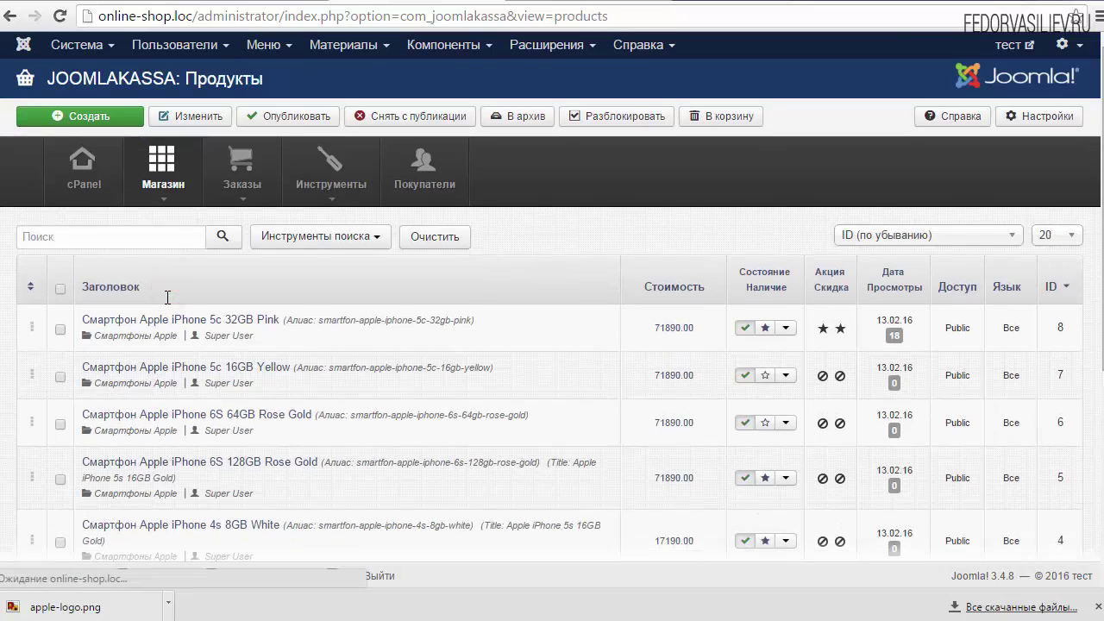
pyautogui.click(158, 320)
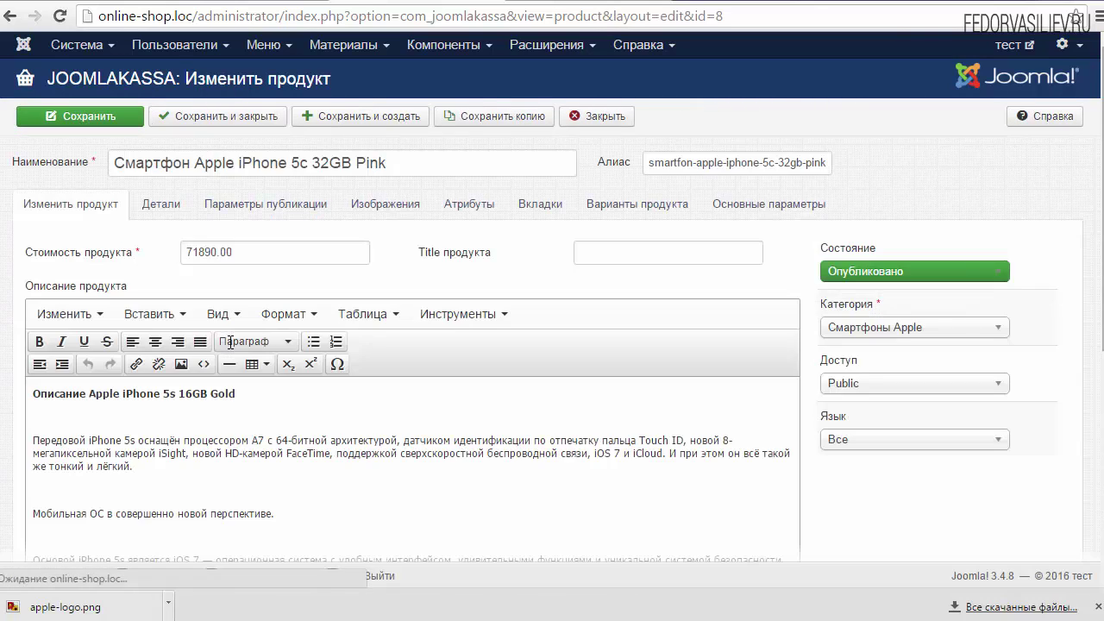
pyautogui.click(169, 206)
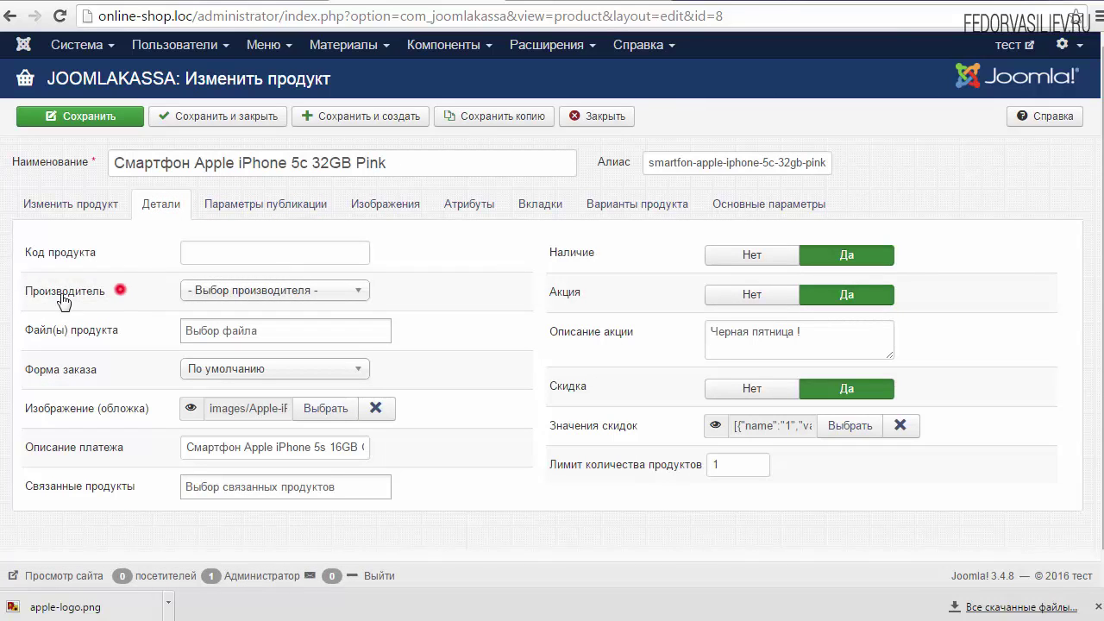
pyautogui.click(248, 291)
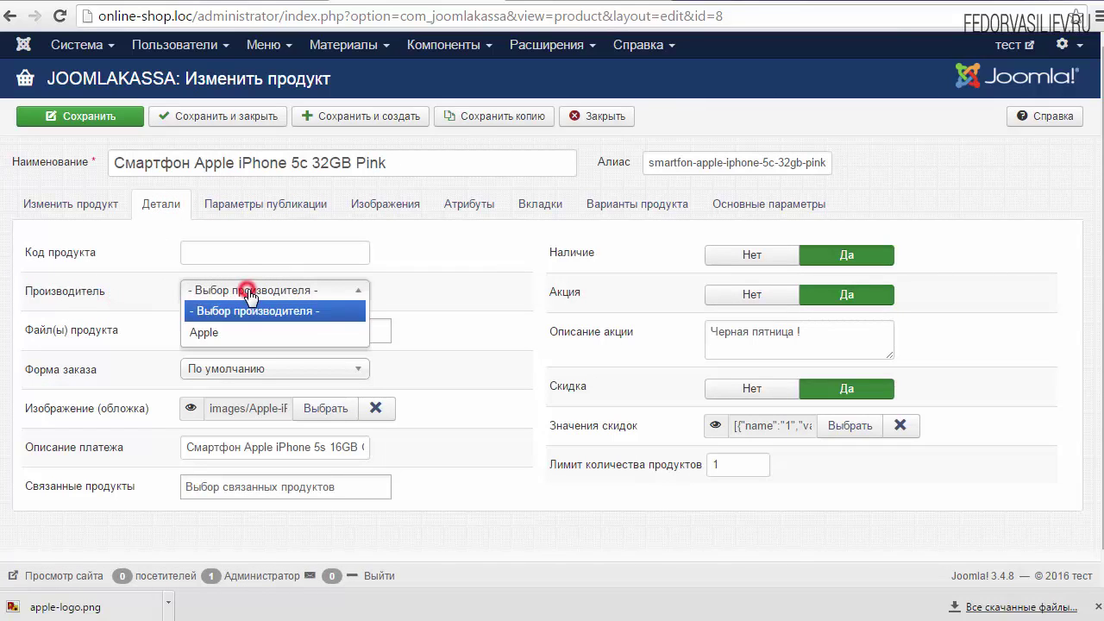
pyautogui.click(204, 332)
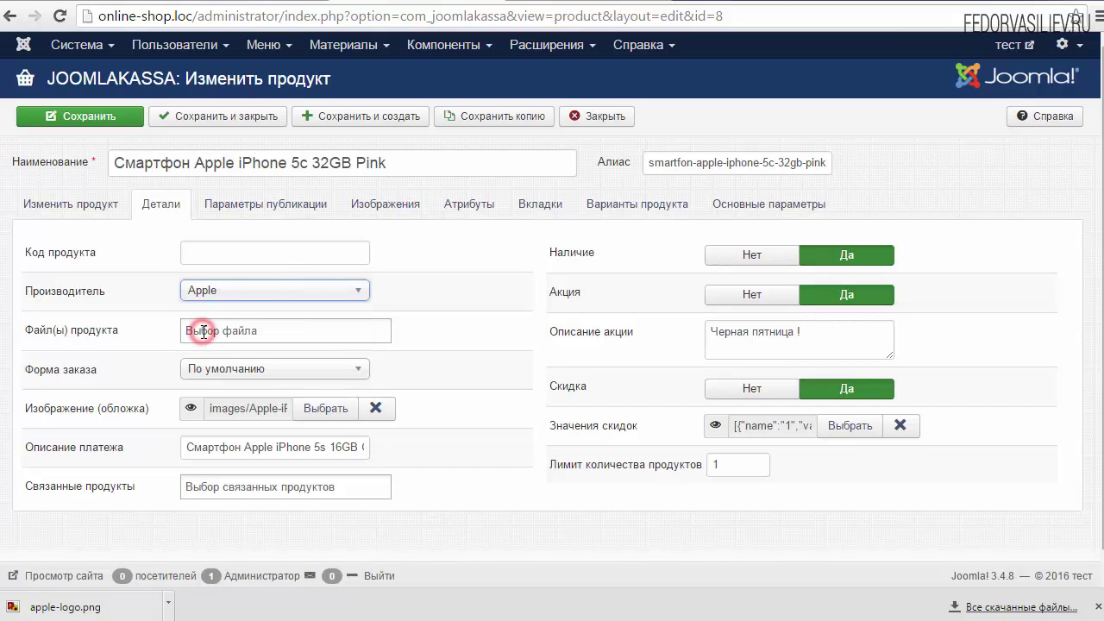
pyautogui.click(105, 118)
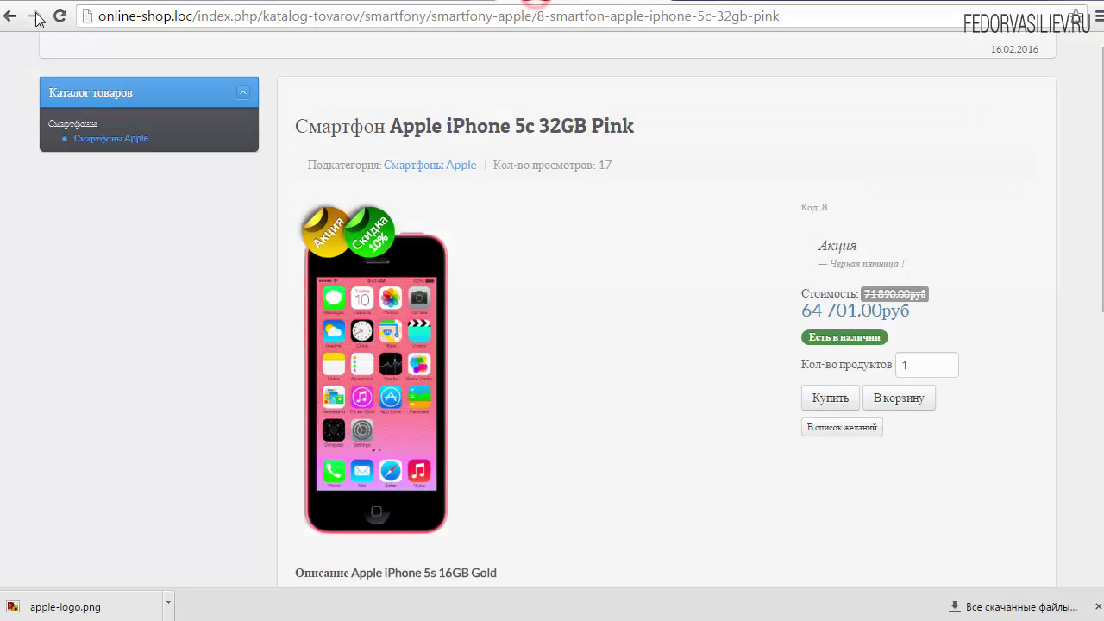
# - Reload the iPhone 5c 32GB Pink page in the online shop and check the manufacturer logo on the product image
pyautogui.click(60, 17)
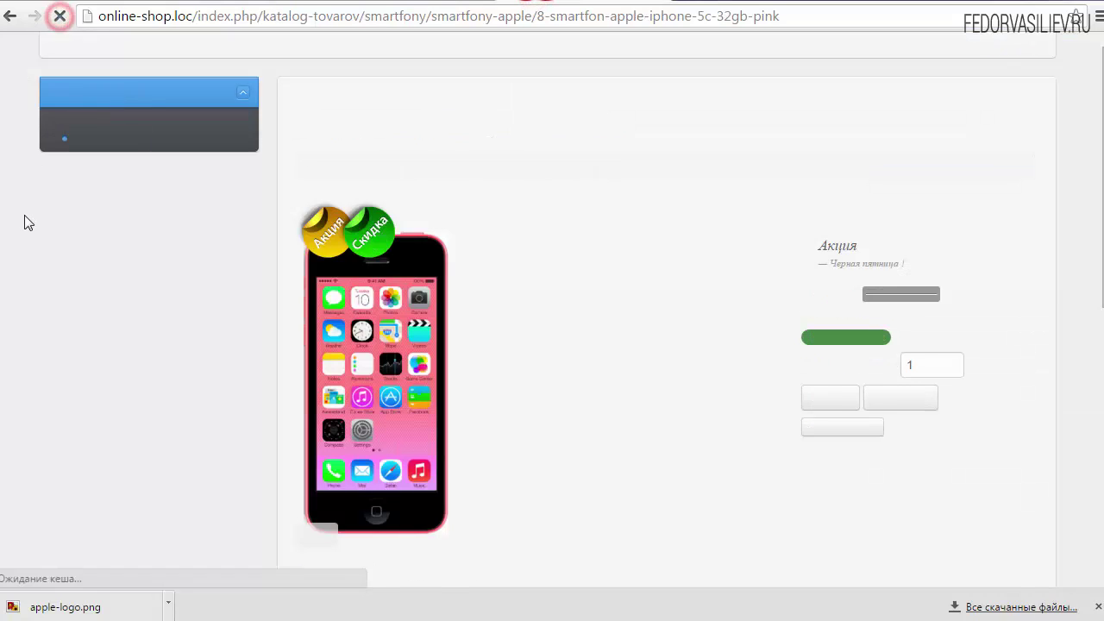
pyautogui.scroll(-1, 198, 416)
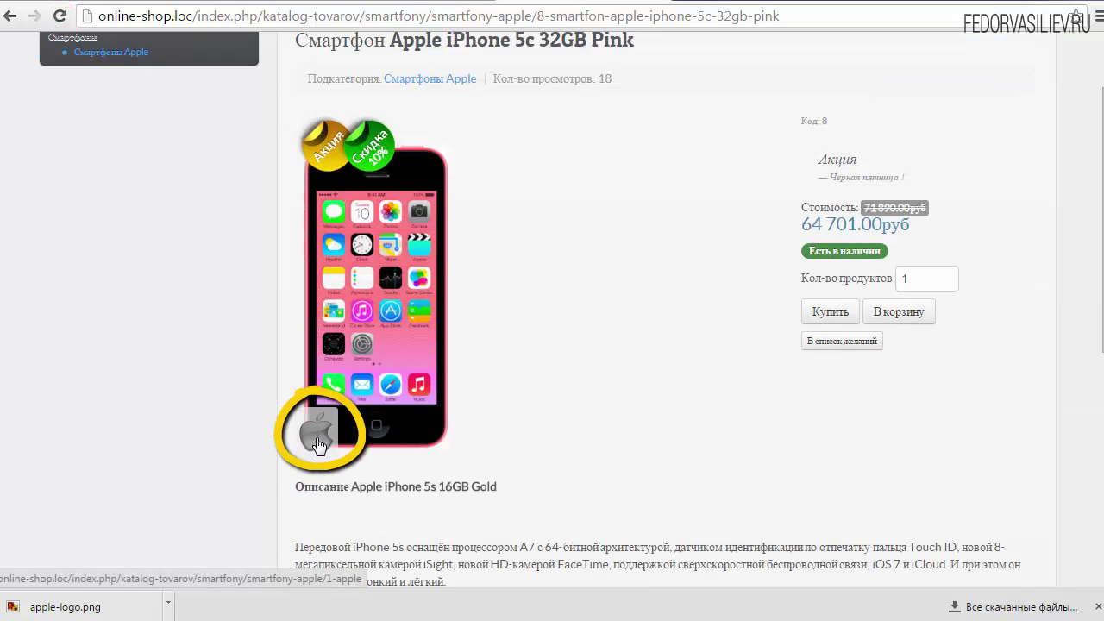
pyautogui.scroll(-1, 311, 434)
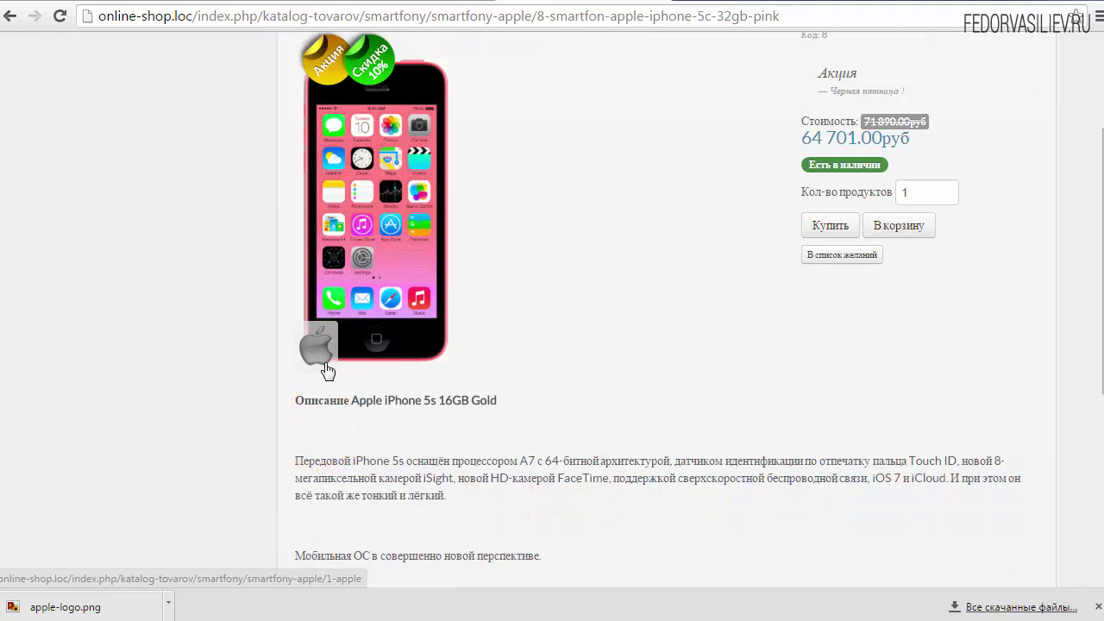
pyautogui.scroll(1, 315, 350)
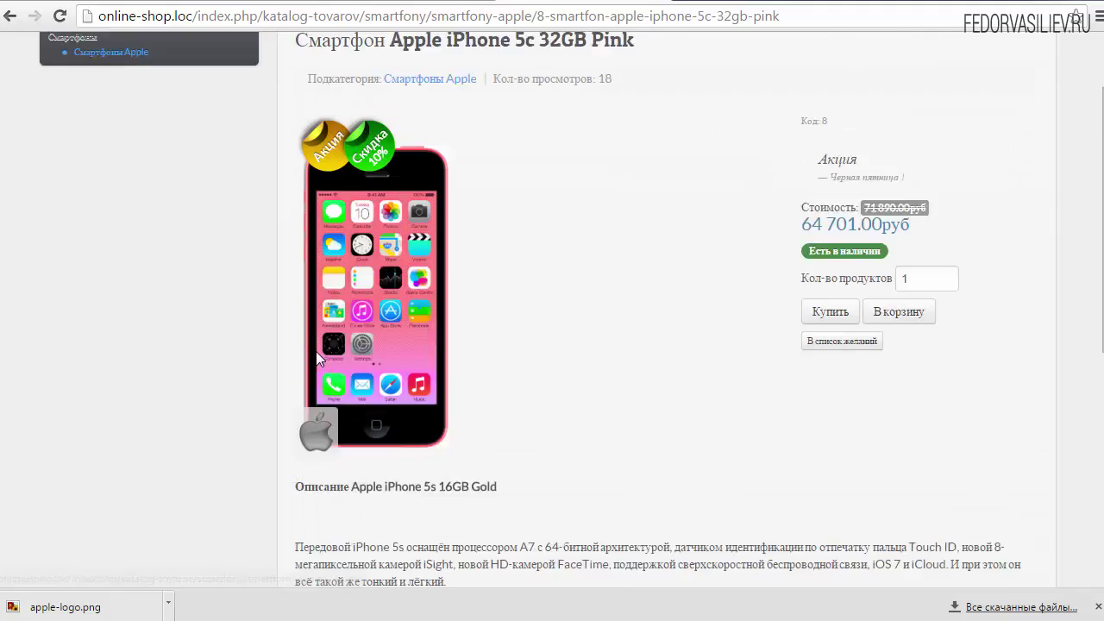
pyautogui.scroll(-1, 316, 351)
# - Open the Apple manufacturer page from the product's logo and examine its contacts and description
pyautogui.click(317, 349)
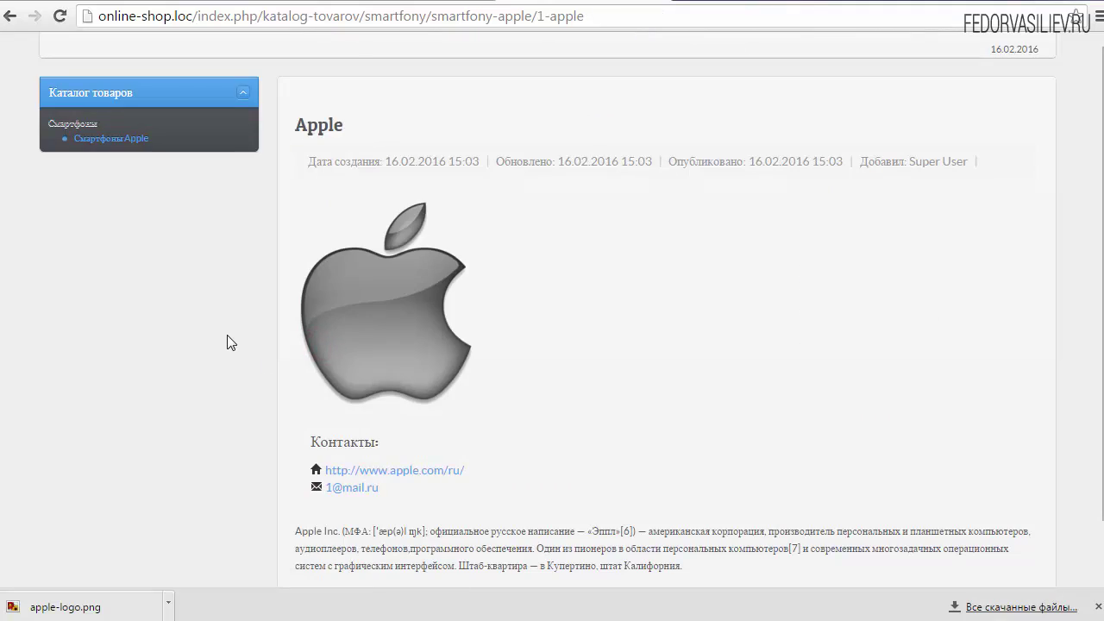
pyautogui.scroll(-1, 231, 343)
pyautogui.scroll(1, 230, 341)
pyautogui.moveTo(381, 441); pyautogui.dragTo(303, 441)
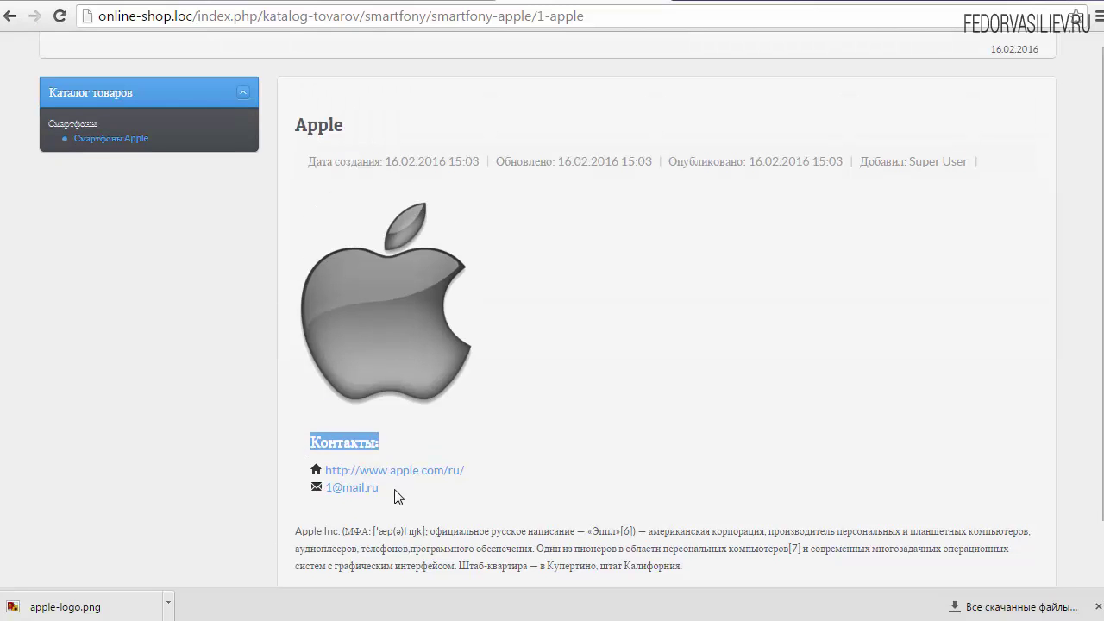
pyautogui.click(423, 499)
pyautogui.scroll(-1, 409, 483)
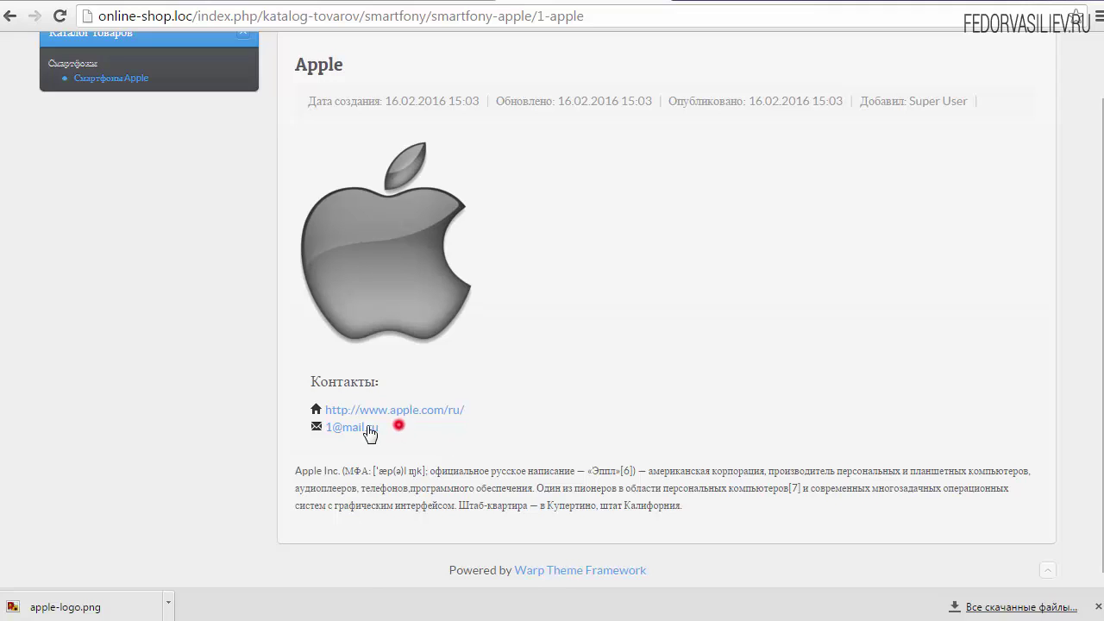
pyautogui.moveTo(394, 426); pyautogui.dragTo(366, 410)
pyautogui.click(398, 426)
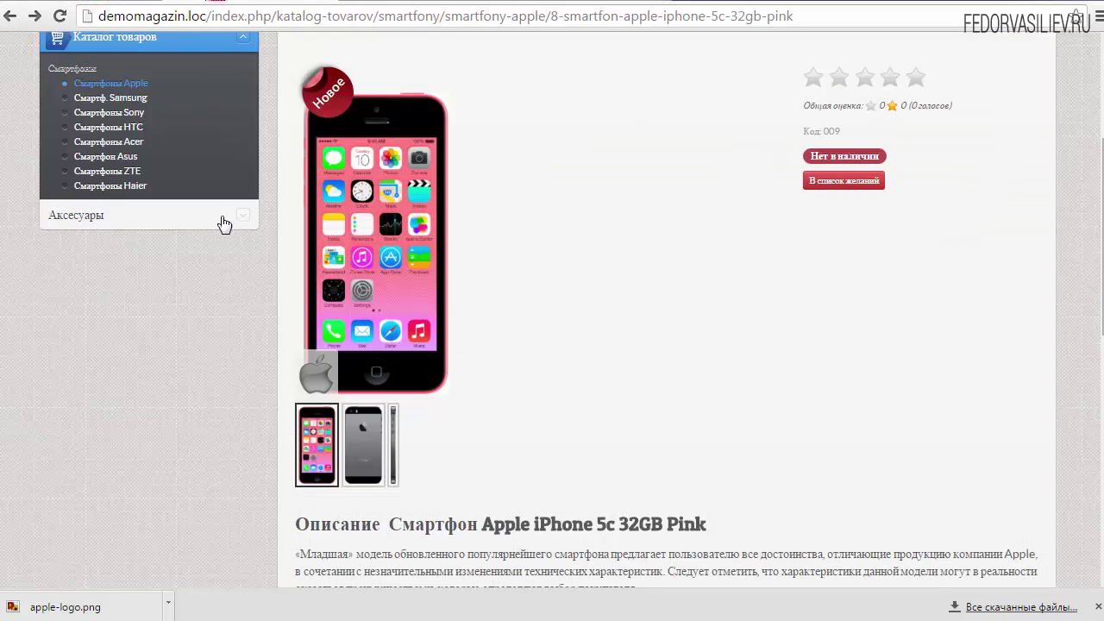
# - On the demomagazin.loc demo shop, open the Apple manufacturer page from the iPhone 5c logo and examine its rating, contacts and description
pyautogui.scroll(1, 222, 222)
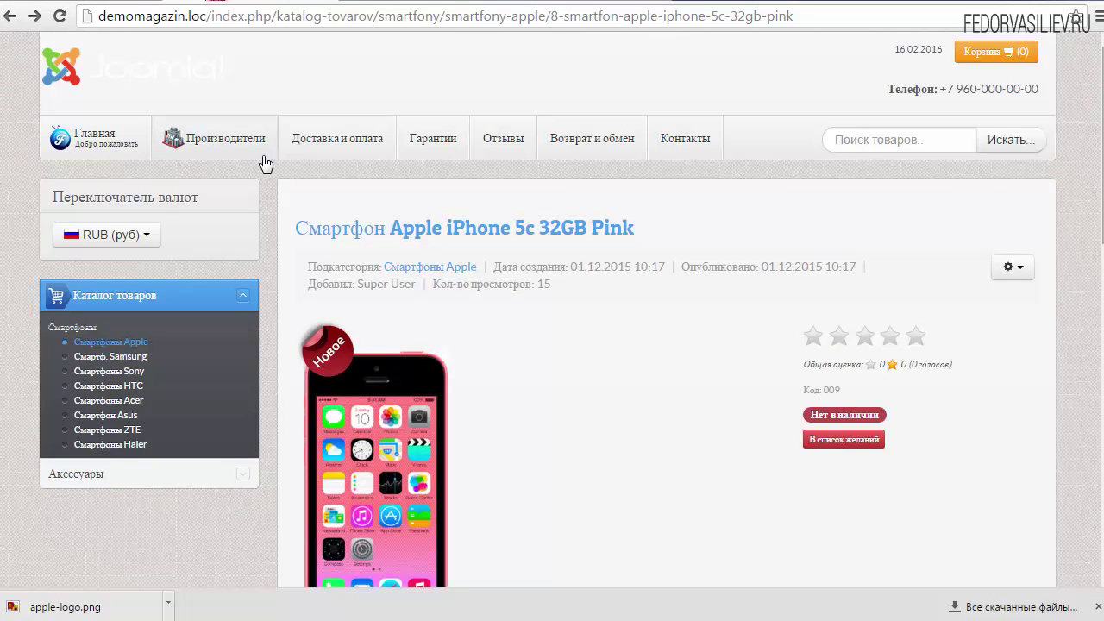
pyautogui.moveTo(320, 385)
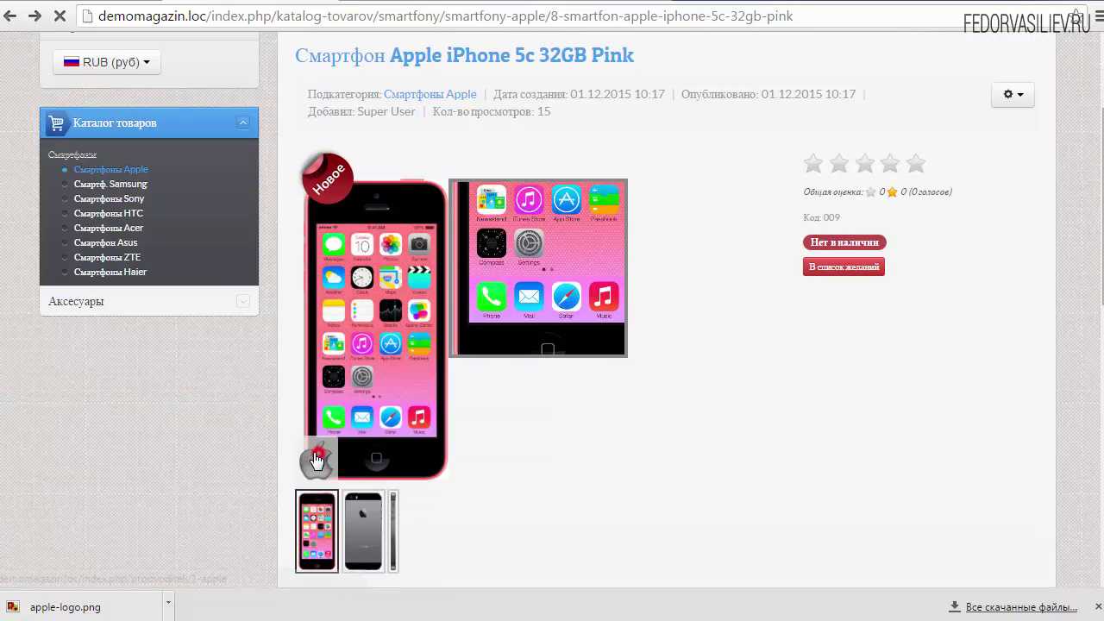
pyautogui.click(316, 459)
pyautogui.moveTo(785, 300)
pyautogui.mouseDown()
pyautogui.moveTo(913, 442)
pyautogui.moveTo(932, 441)
pyautogui.moveTo(792, 311)
pyautogui.mouseUp()
pyautogui.scroll(-2, 680, 336)
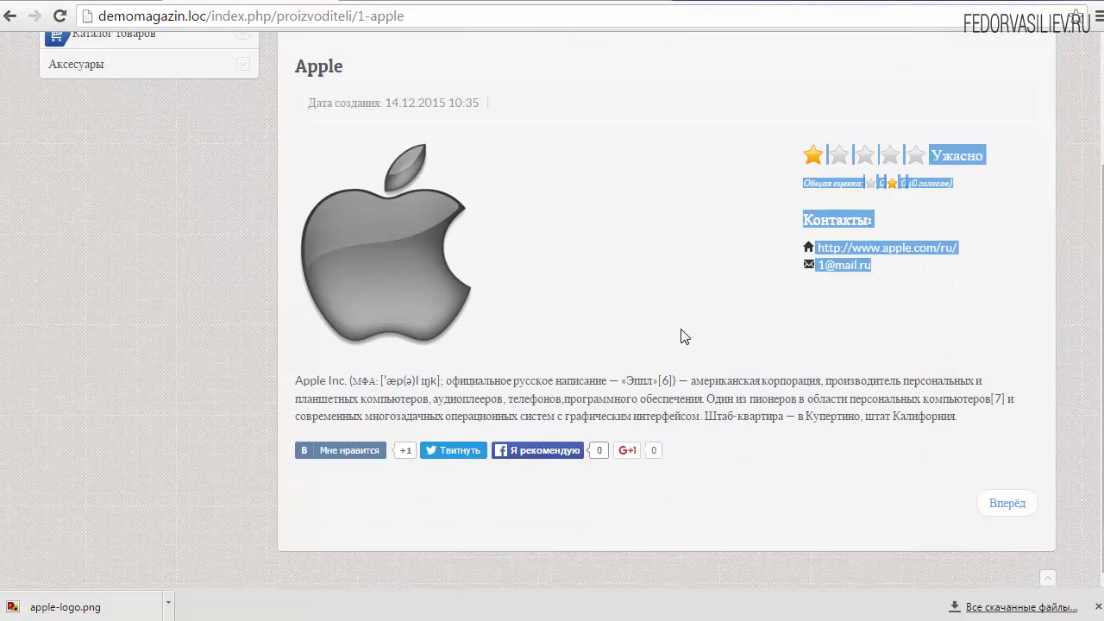
# - Return to the Apple manufacturer page on online-shop.loc and examine the layout of its date line, logo and contacts
pyautogui.scroll(1, 681, 331)
pyautogui.click(534, 4)
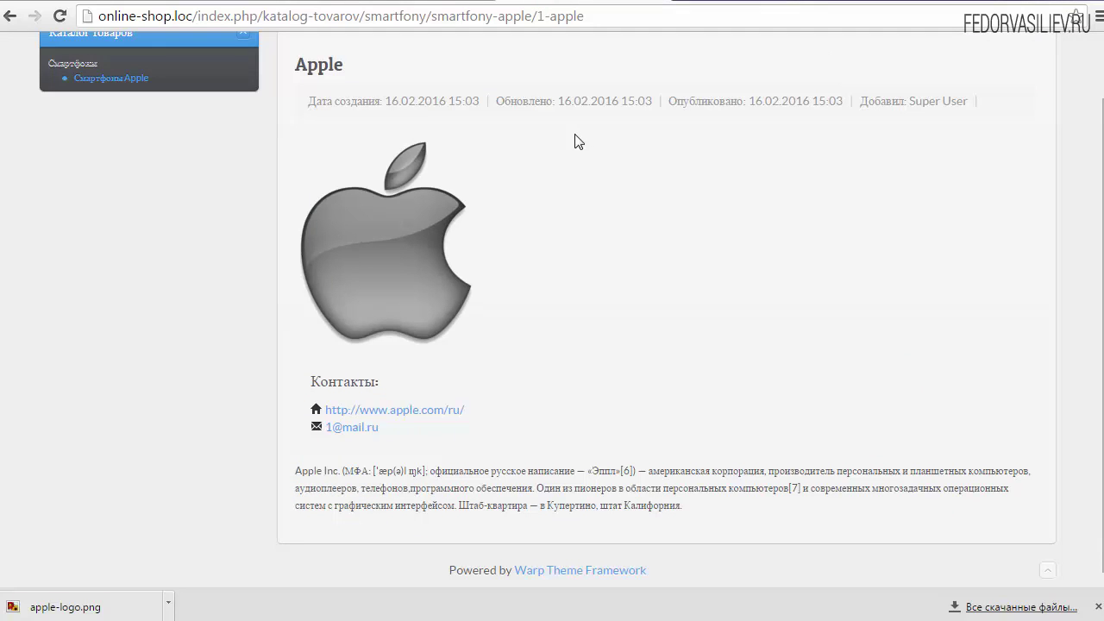
pyautogui.moveTo(576, 138); pyautogui.dragTo(1002, 393)
pyautogui.click(905, 325)
# - Close the iPhone product editor and open the manufacturer settings («Производители») in the JoomlaKassa configuration
pyautogui.click(286, 5)
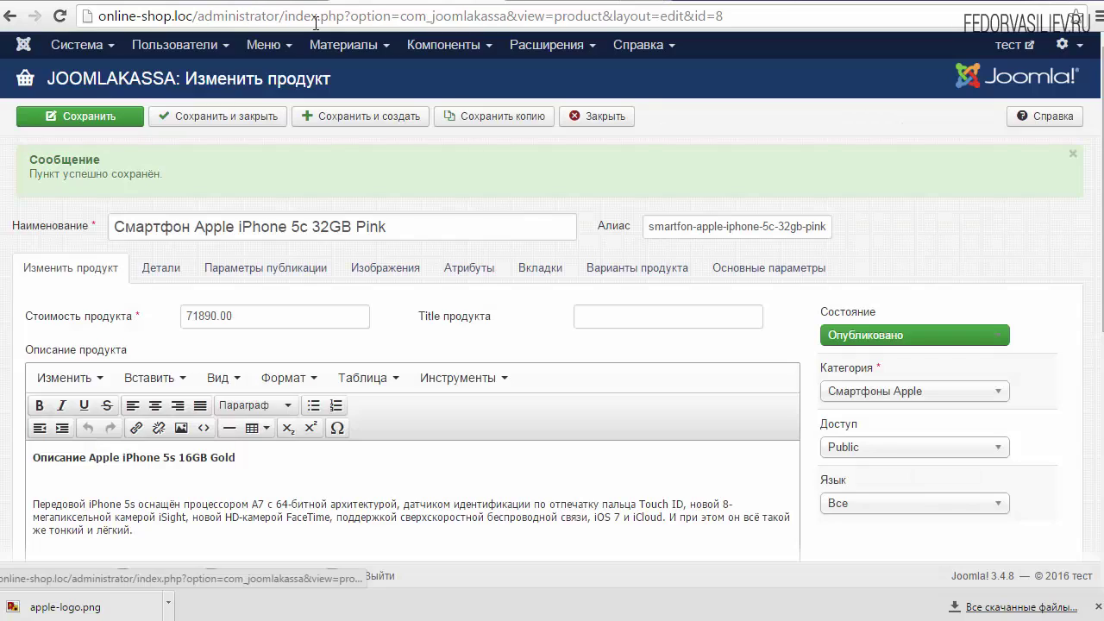
pyautogui.click(599, 128)
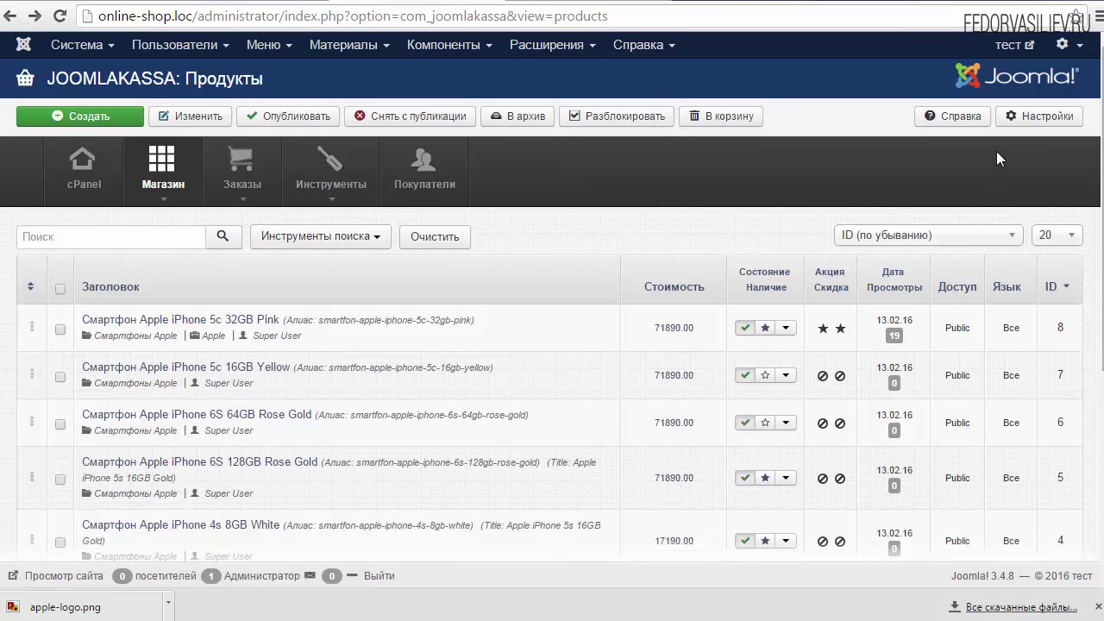
pyautogui.click(1014, 119)
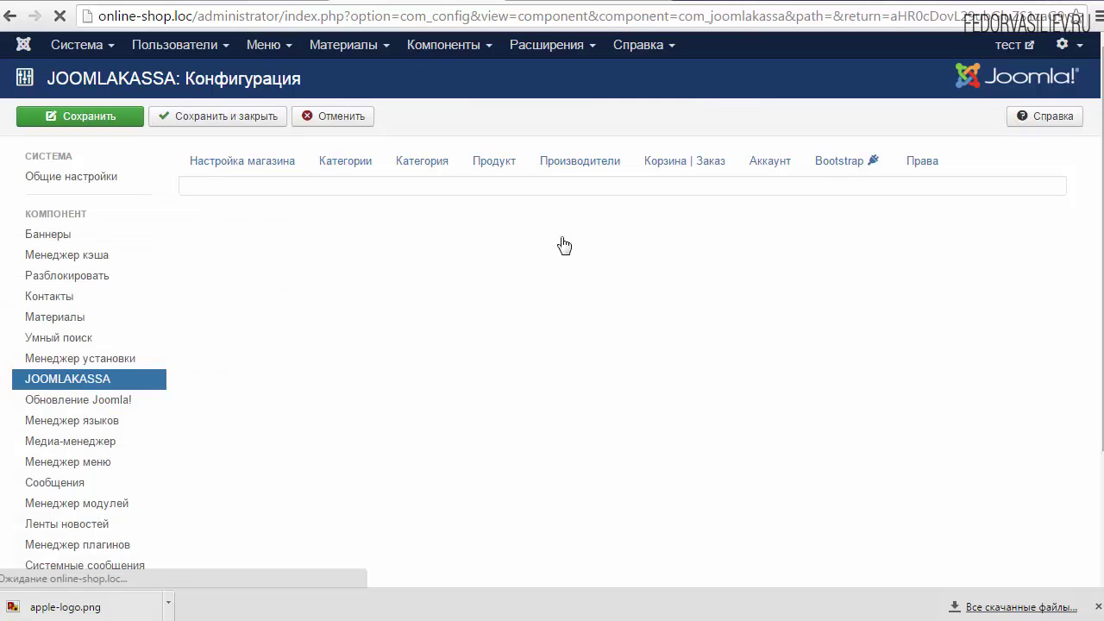
pyautogui.click(571, 164)
pyautogui.scroll(-1, 1091, 278)
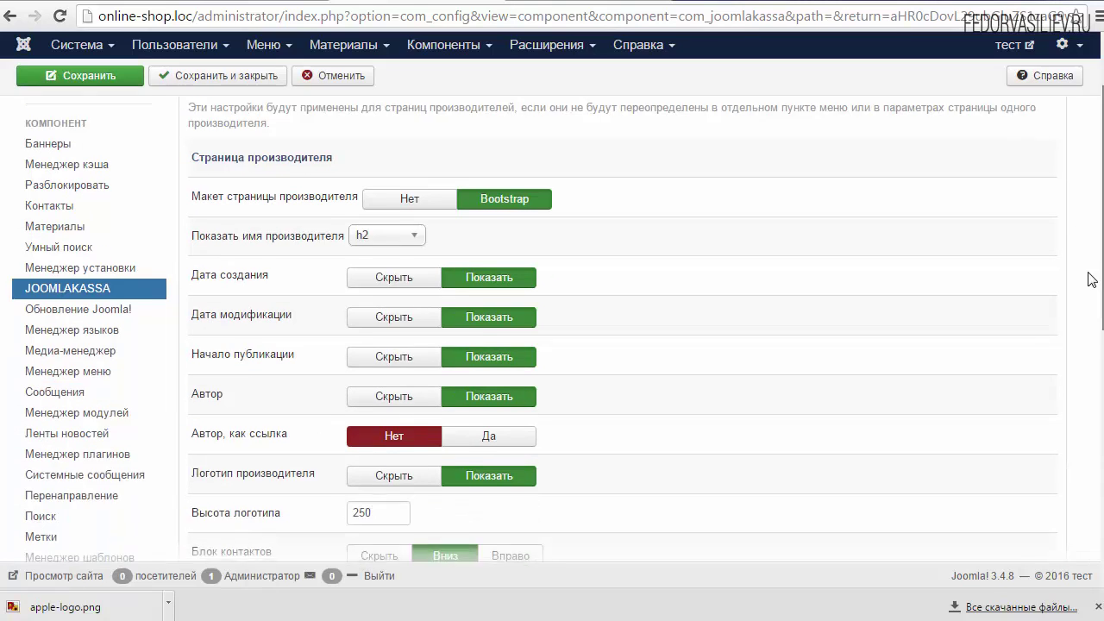
pyautogui.scroll(-1, 1091, 278)
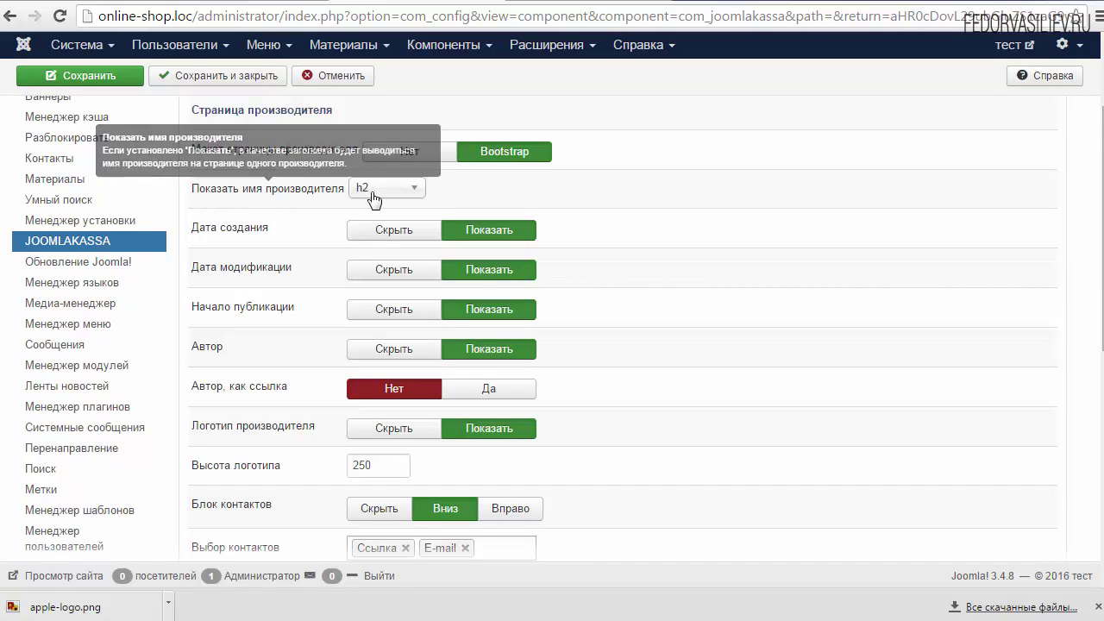
# - Inspect the HTML code of the «Apple» heading on the manufacturer page to check its heading tag, then close the inspector
pyautogui.click(533, 7)
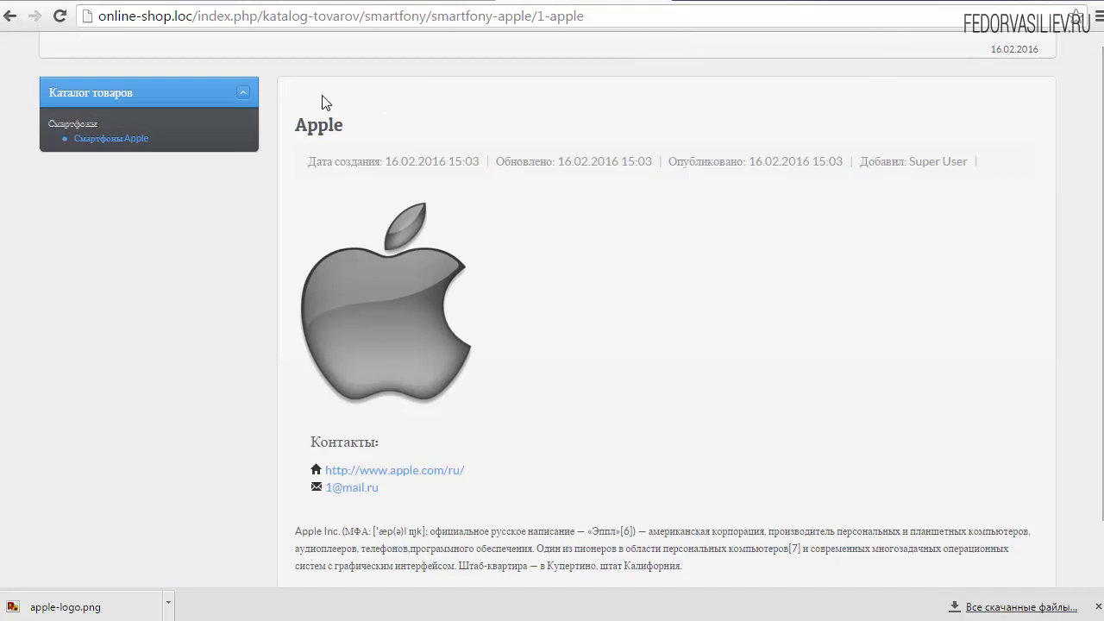
pyautogui.rightClick(324, 122)
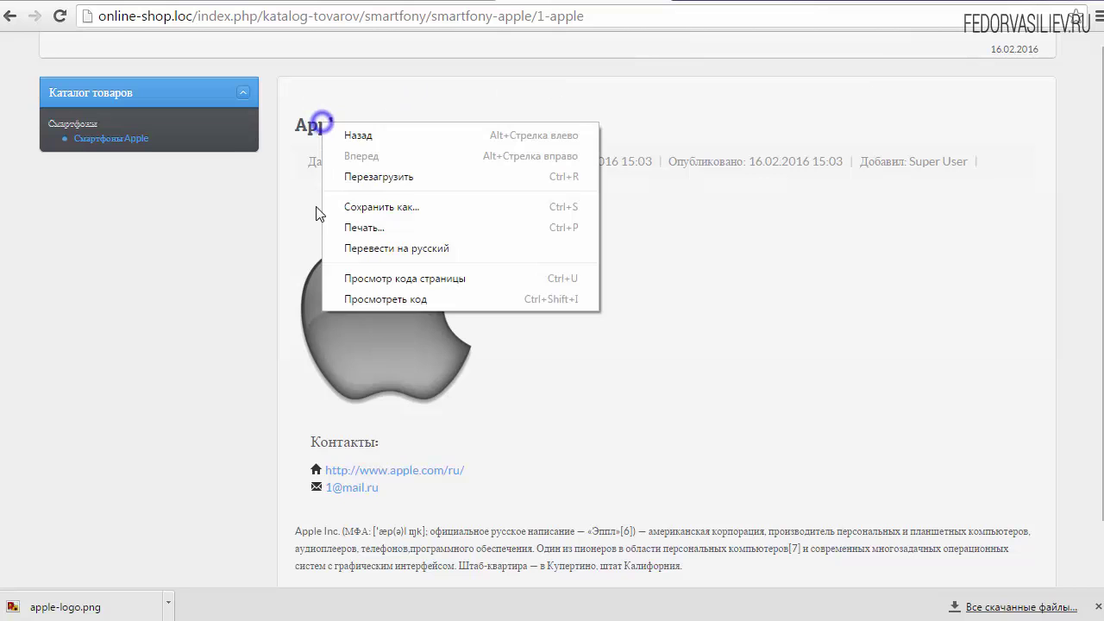
pyautogui.click(364, 302)
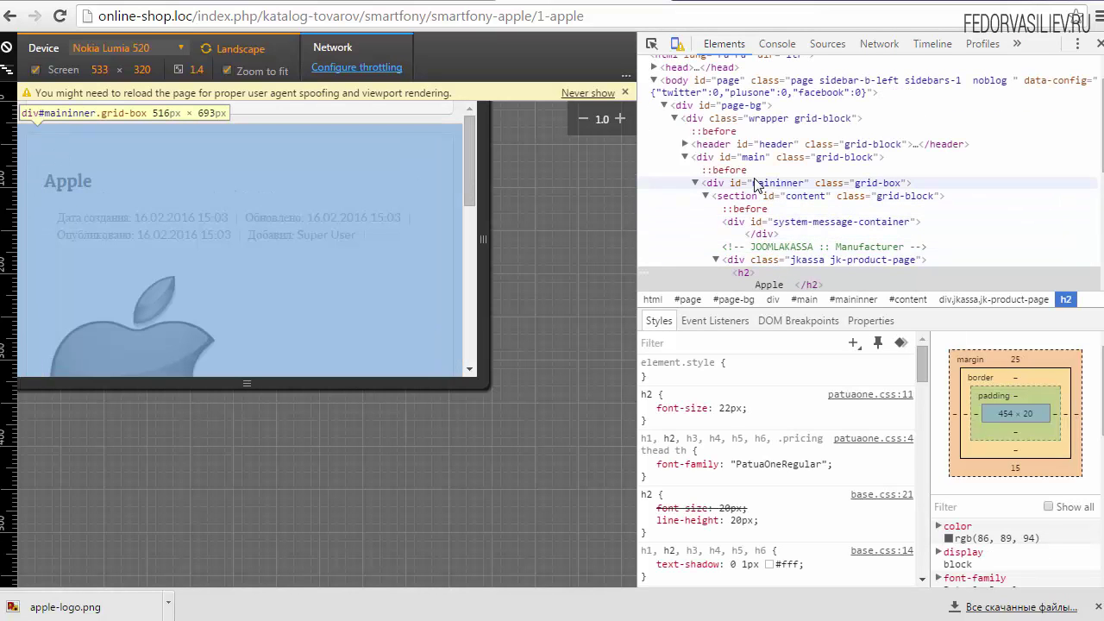
pyautogui.click(789, 274)
pyautogui.press('F12')
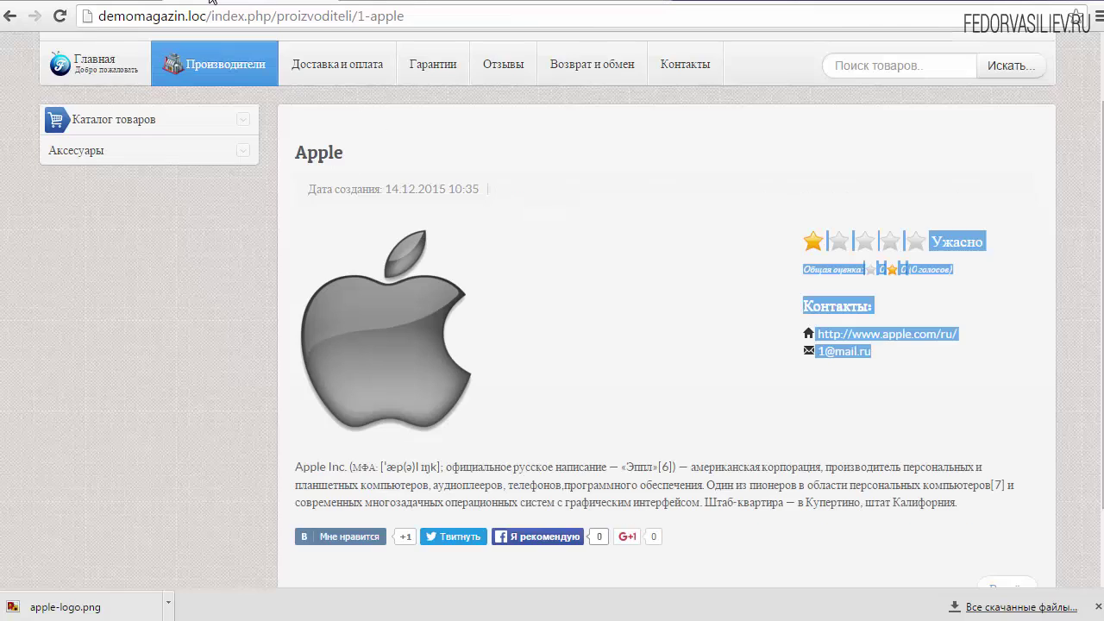
# - Open the home page of the demomagazin.loc demo shop and look at its manufacturers menu item
pyautogui.scroll(3, 222, 70)
pyautogui.click(96, 142)
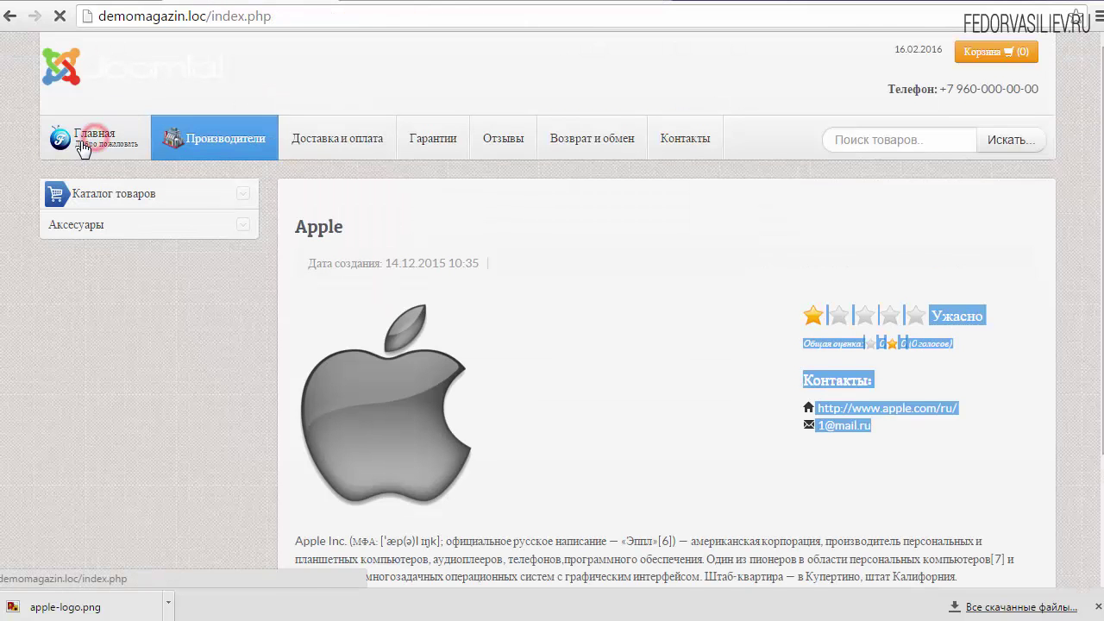
pyautogui.click(229, 140)
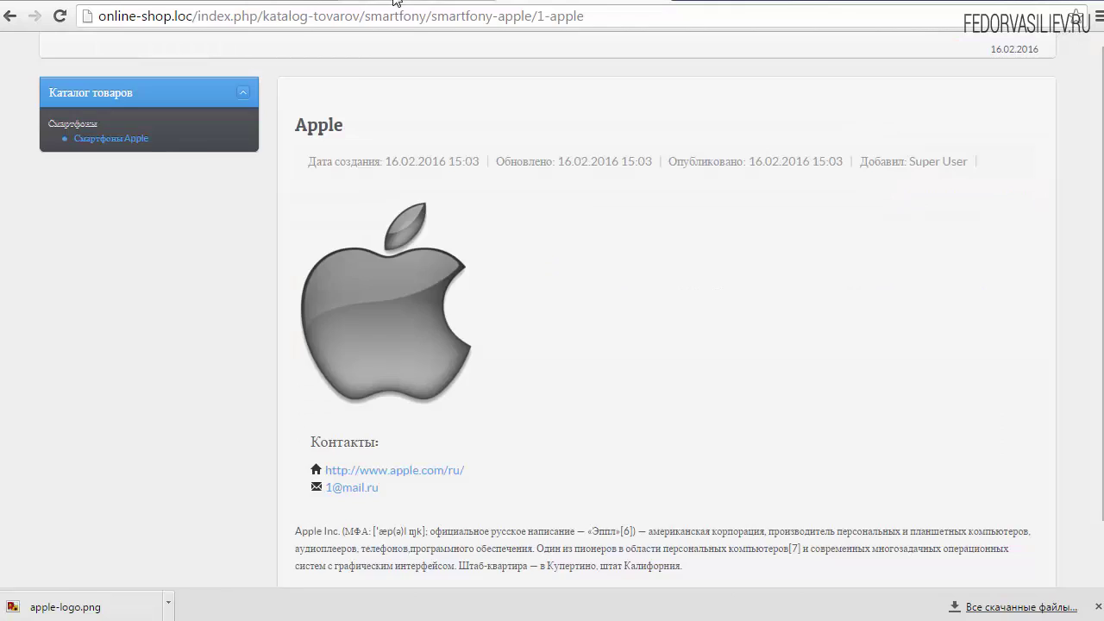
# - Set «Показать имя производителя» to h1 for the manufacturer page and look at the corresponding heading on the Apple page
pyautogui.click(392, 2)
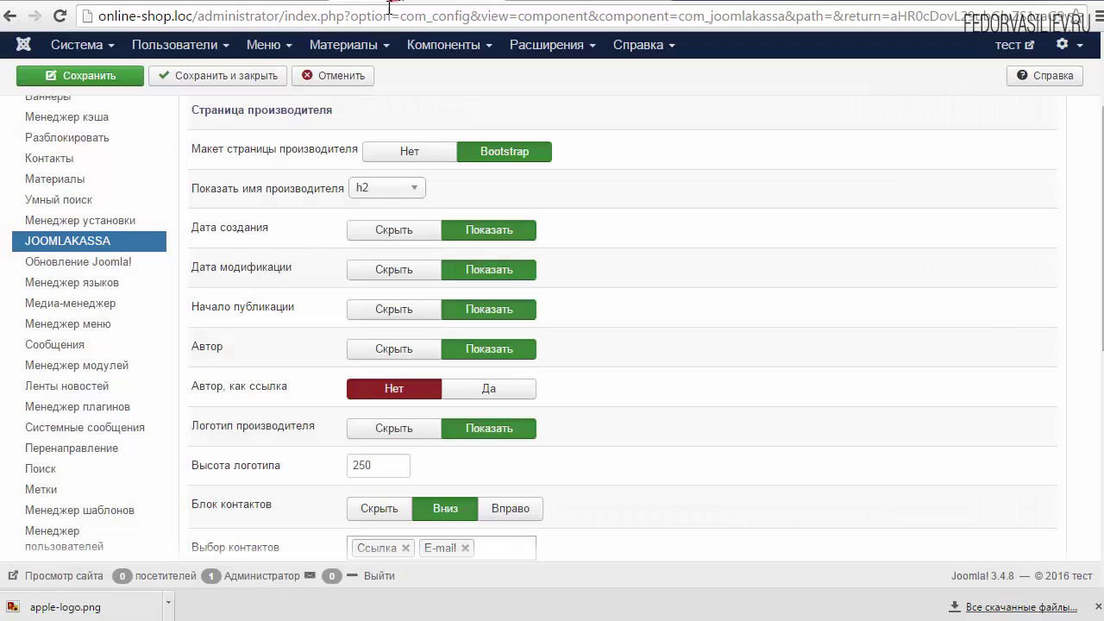
pyautogui.click(385, 187)
pyautogui.click(384, 228)
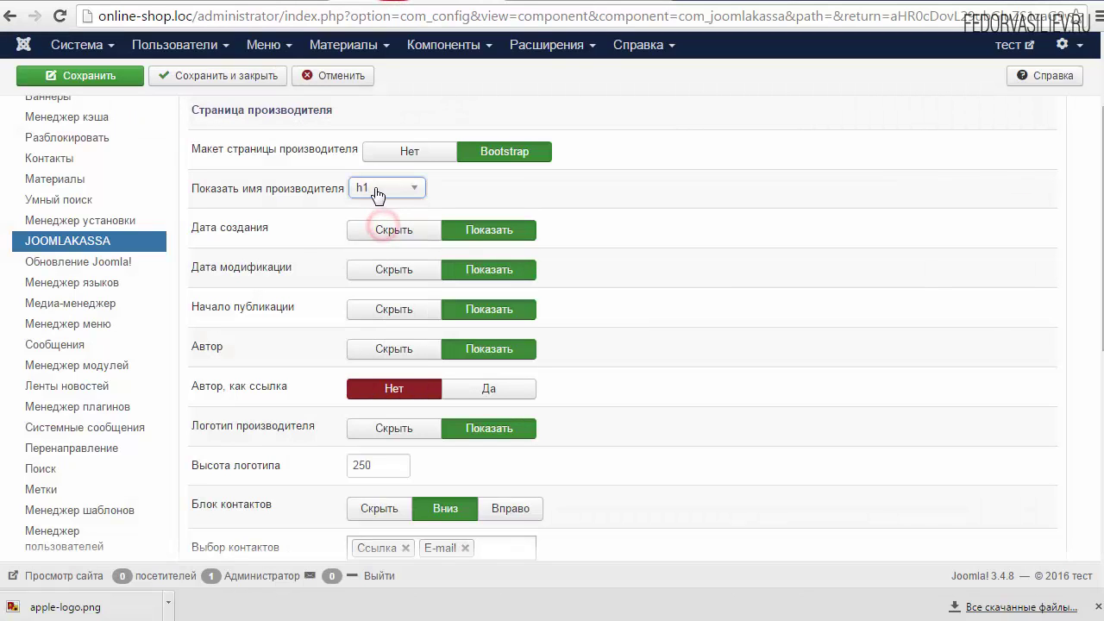
pyautogui.click(553, 2)
pyautogui.doubleClick(384, 118)
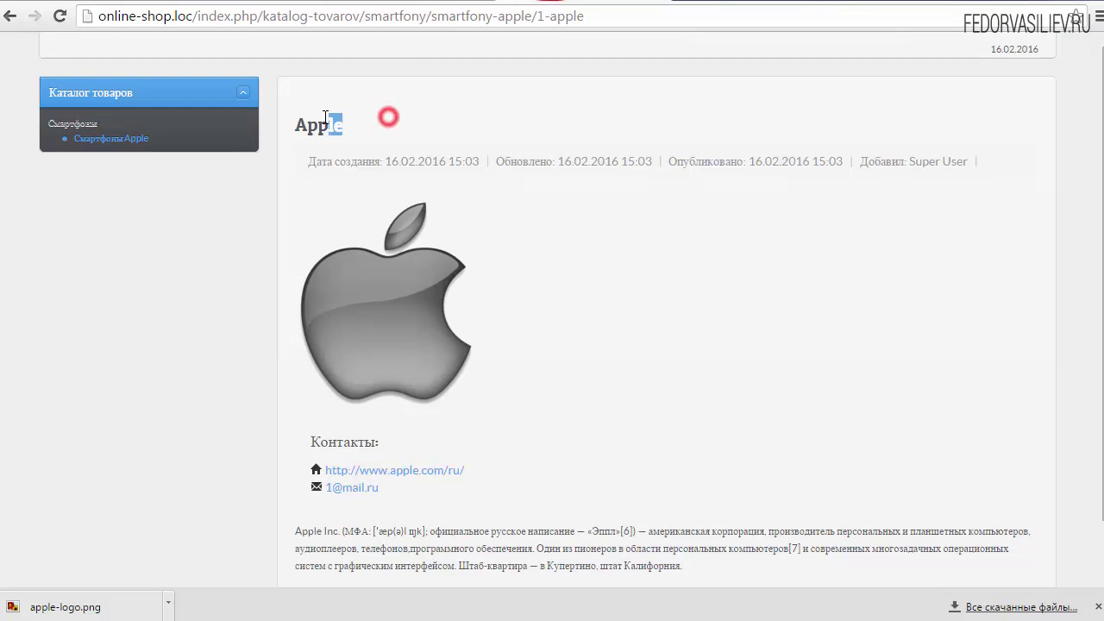
pyautogui.click(394, 121)
# - Hide the creation date, modification date, publication start and author on the manufacturer page and save the configuration
pyautogui.click(439, 2)
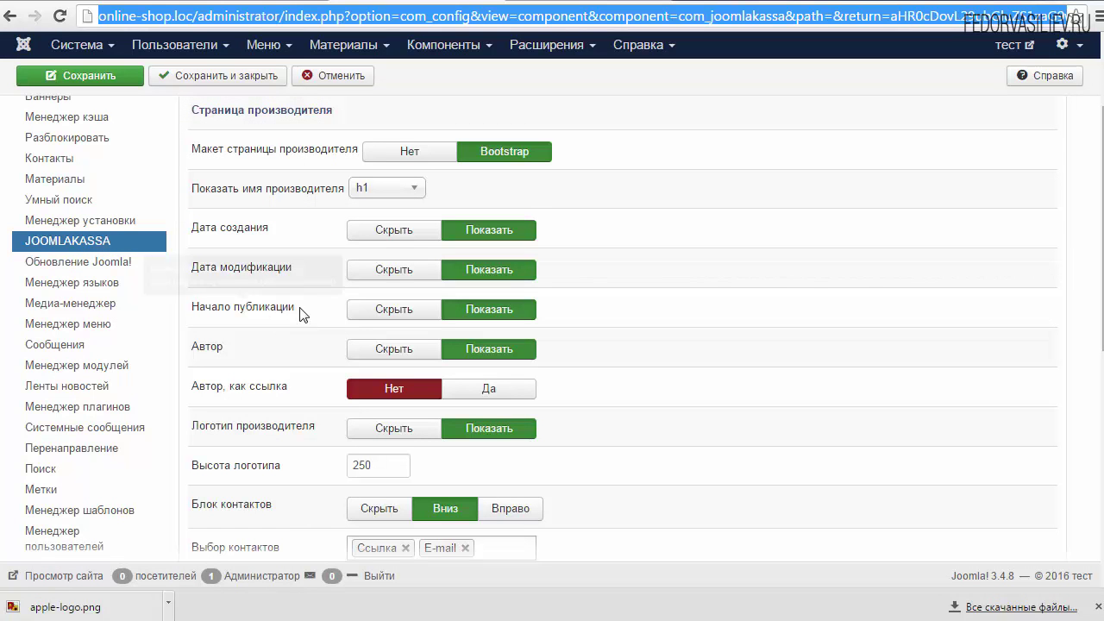
pyautogui.click(367, 231)
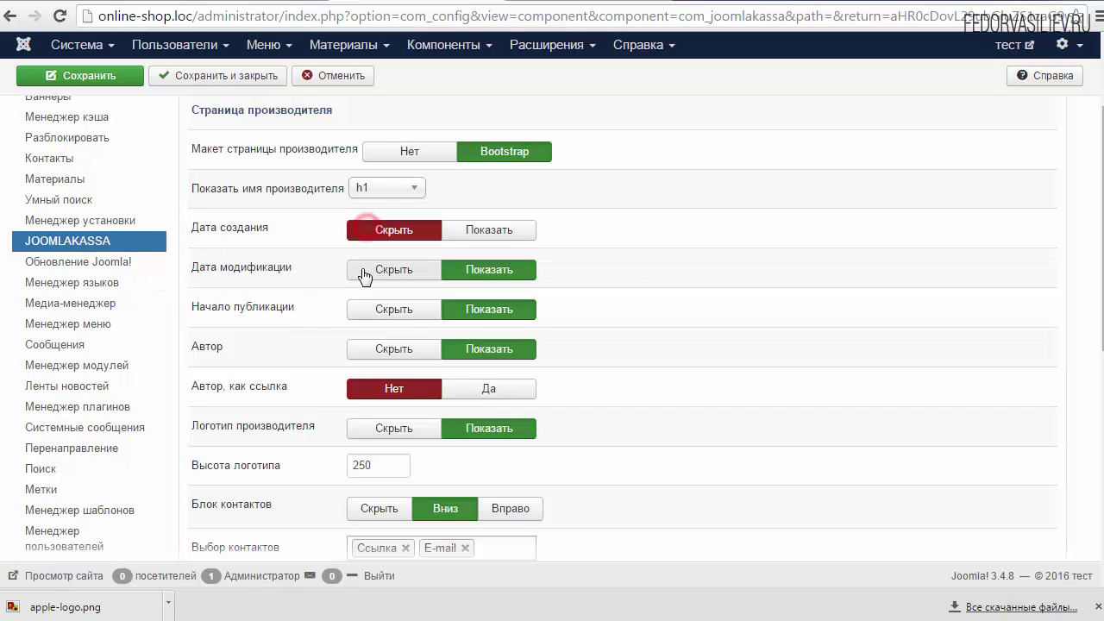
pyautogui.click(366, 270)
pyautogui.click(371, 311)
pyautogui.click(389, 350)
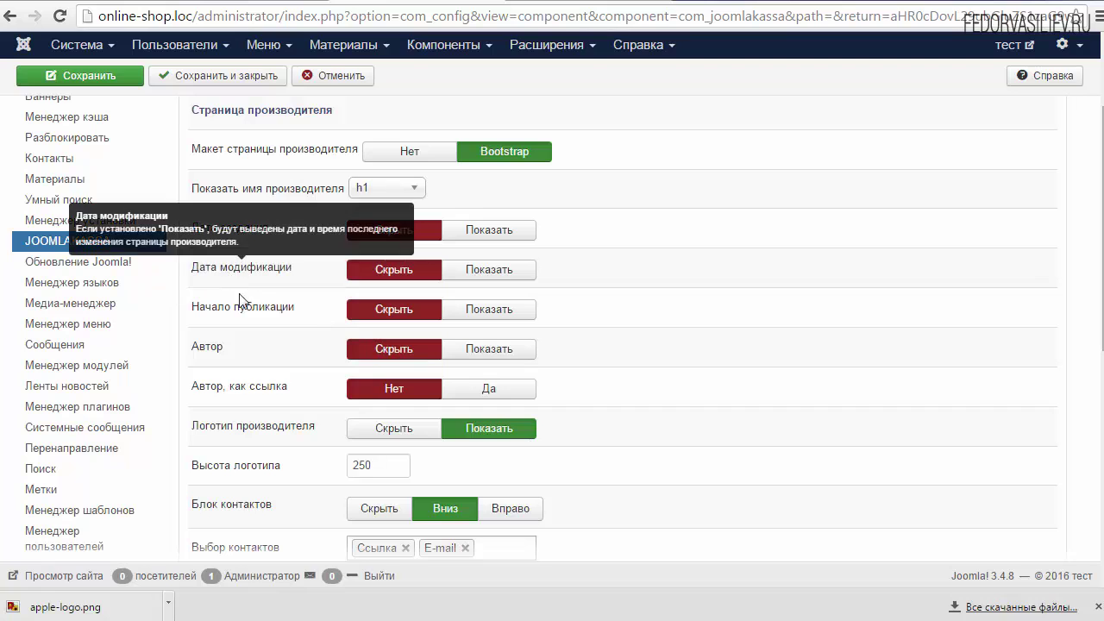
pyautogui.click(103, 76)
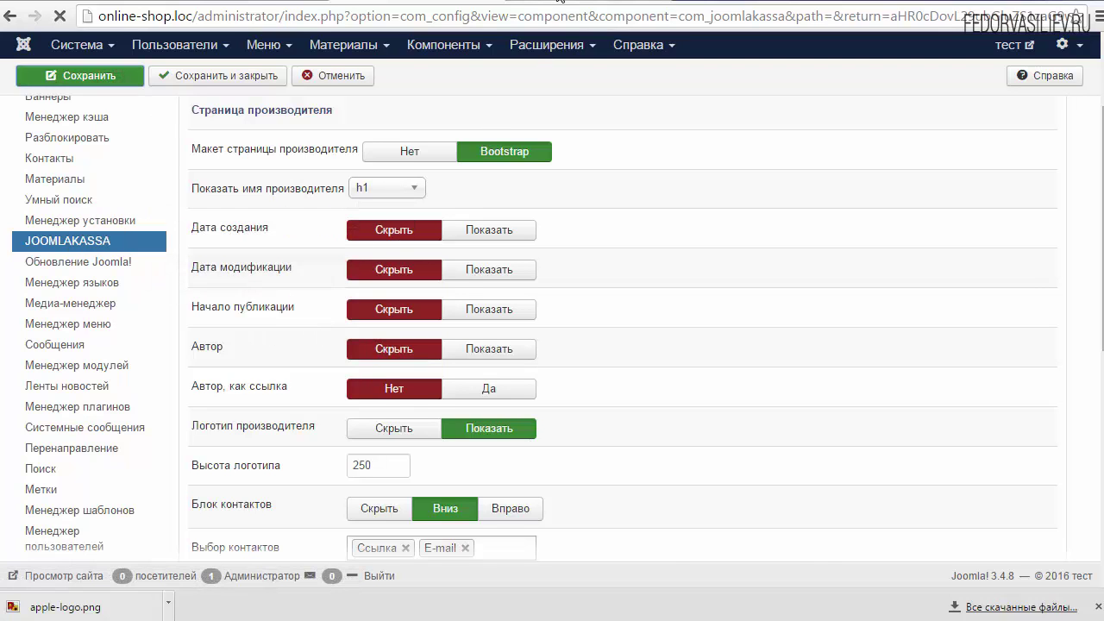
# - Reload the Apple manufacturer page in the online shop and check its heading and date line
pyautogui.click(552, 3)
pyautogui.moveTo(308, 160); pyautogui.dragTo(902, 156)
pyautogui.click(886, 200)
pyautogui.click(59, 15)
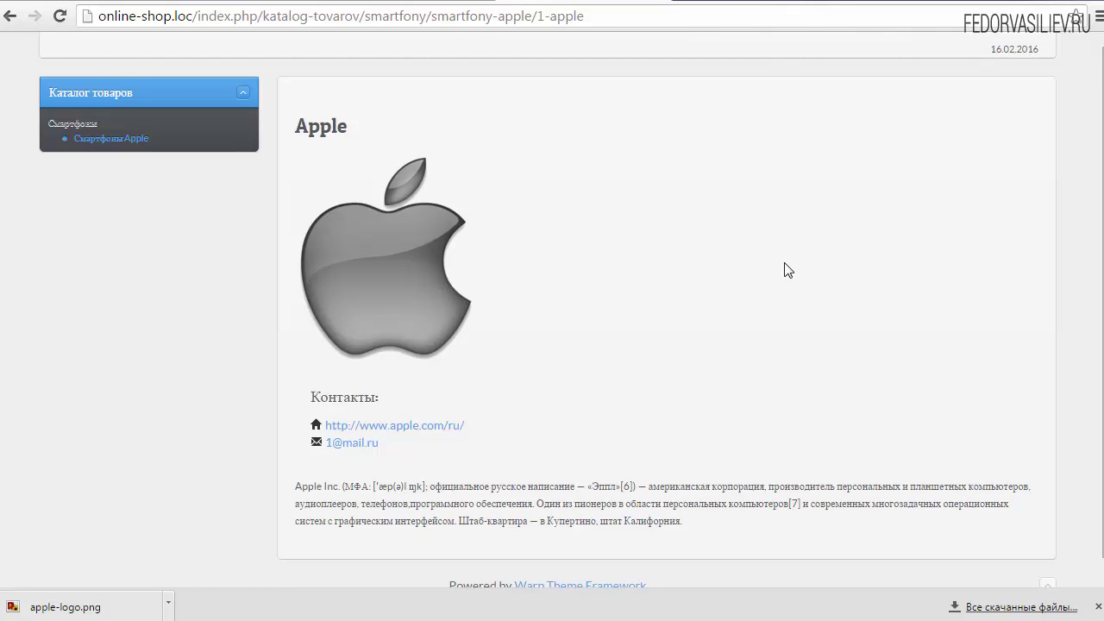
# - Examine the manufacturer logo and logo height settings and compare them with the logo on the Apple page
pyautogui.hotkey('ctrl', 'Tab')
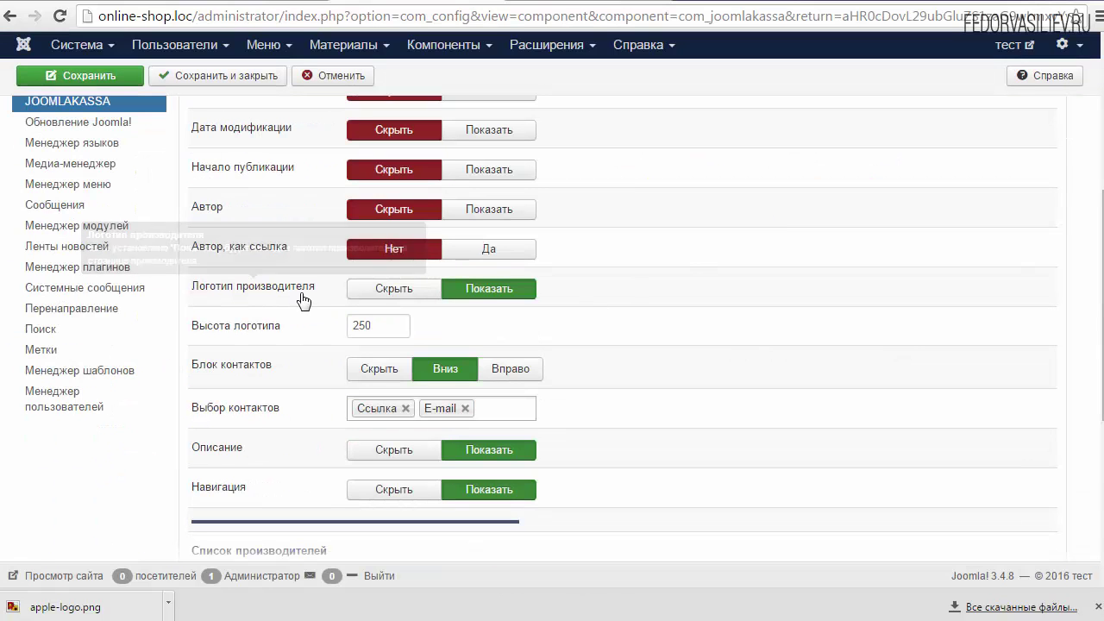
pyautogui.moveTo(316, 290); pyautogui.dragTo(260, 290)
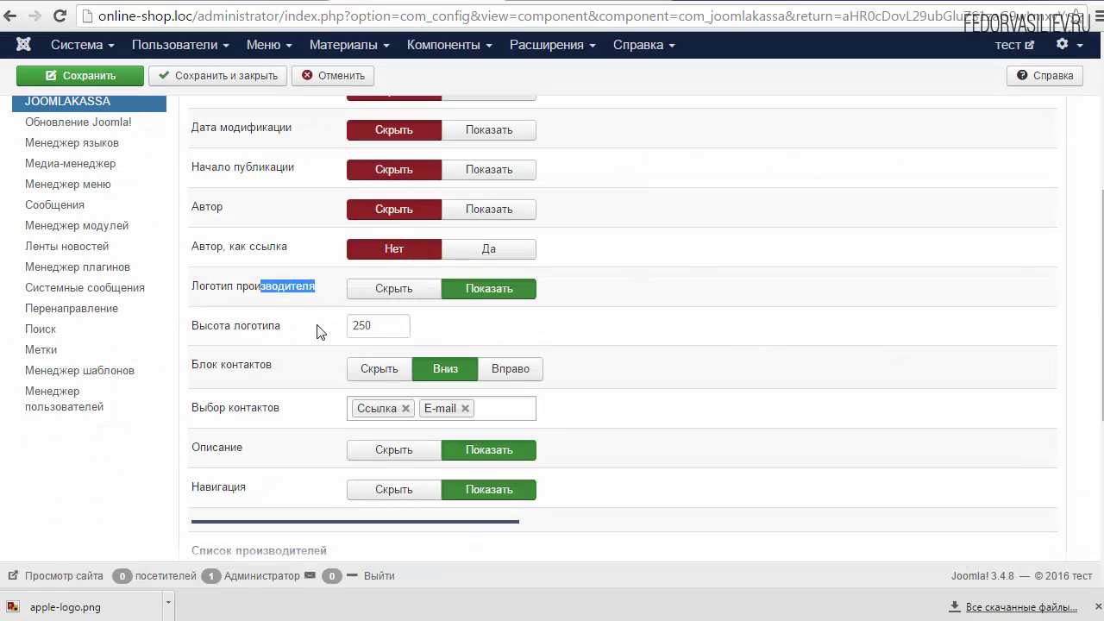
pyautogui.click(371, 332)
pyautogui.click(552, 1)
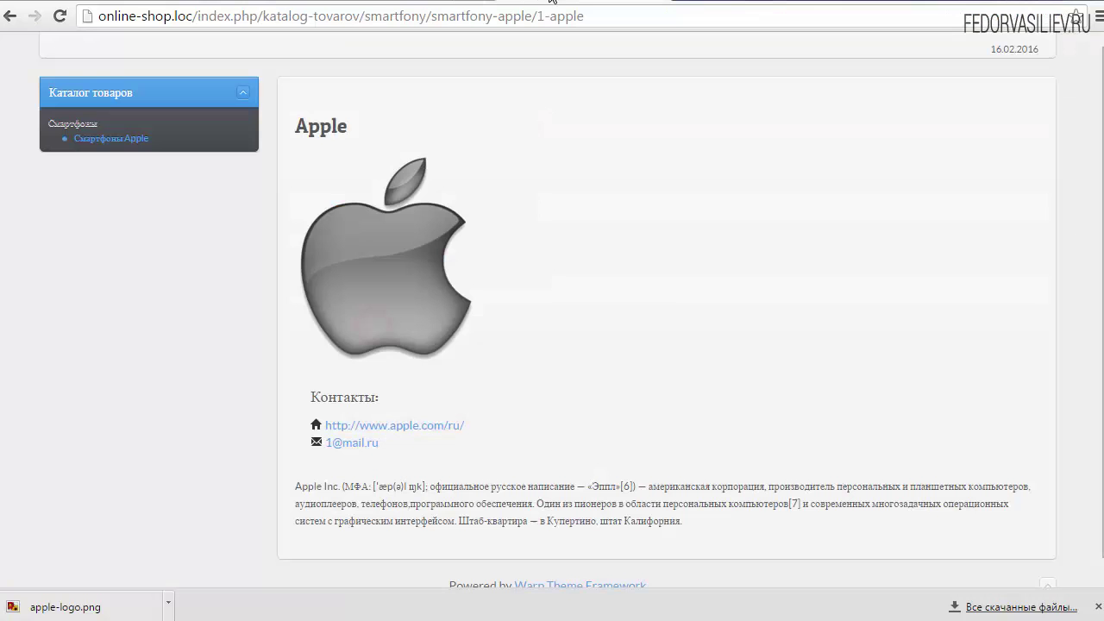
pyautogui.click(444, 1)
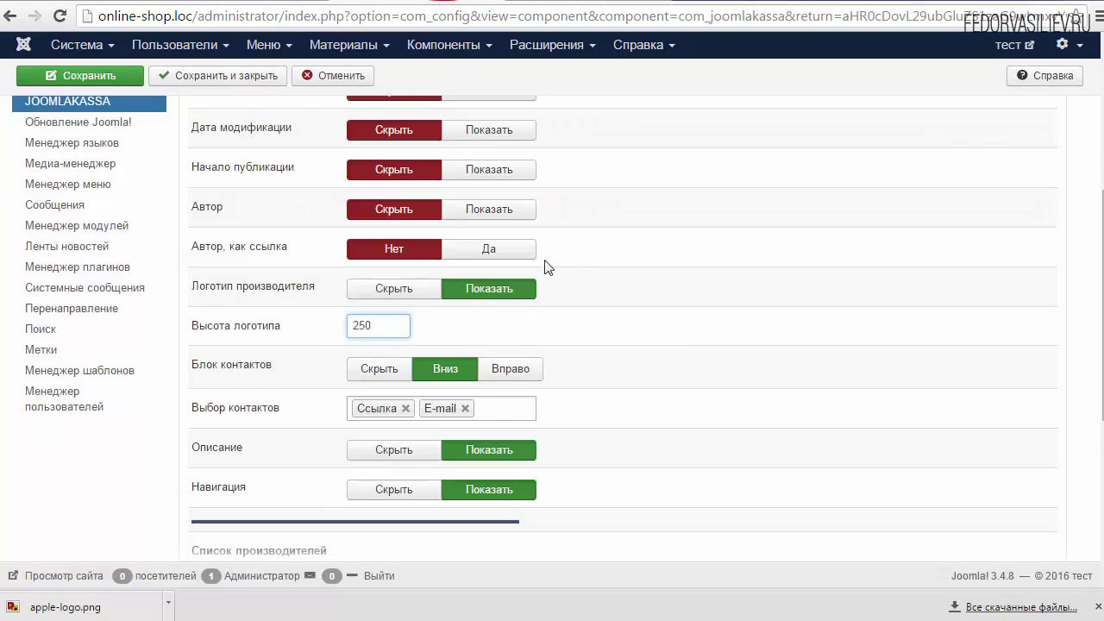
# - Set the contacts block («Блок контактов») of the manufacturer page to «Вправо» and save the configuration
pyautogui.moveTo(233, 366); pyautogui.dragTo(284, 365)
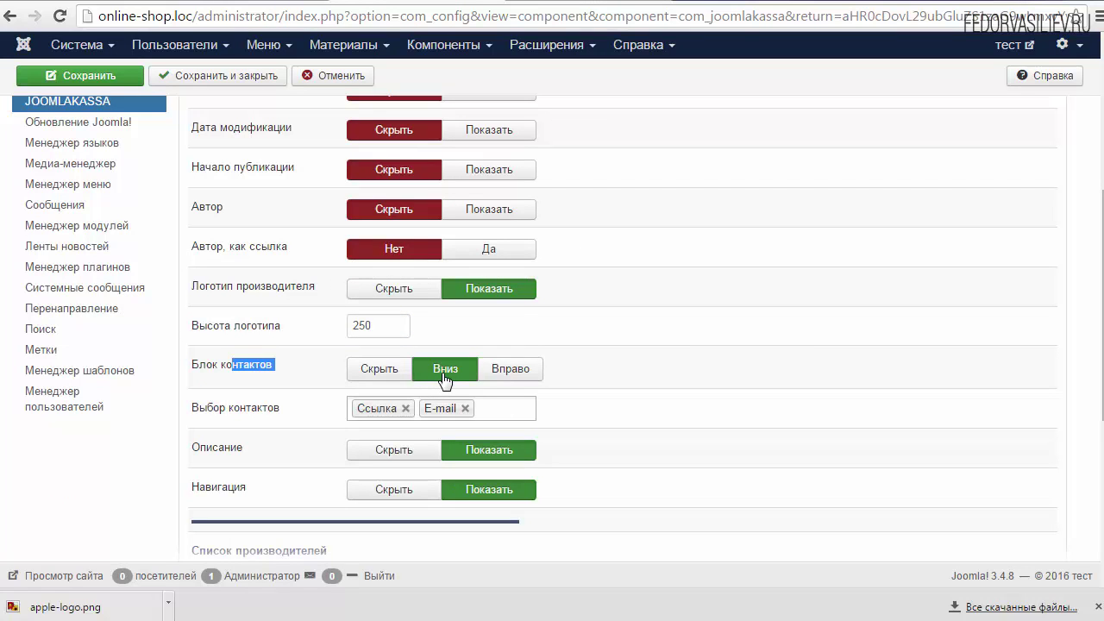
pyautogui.click(507, 372)
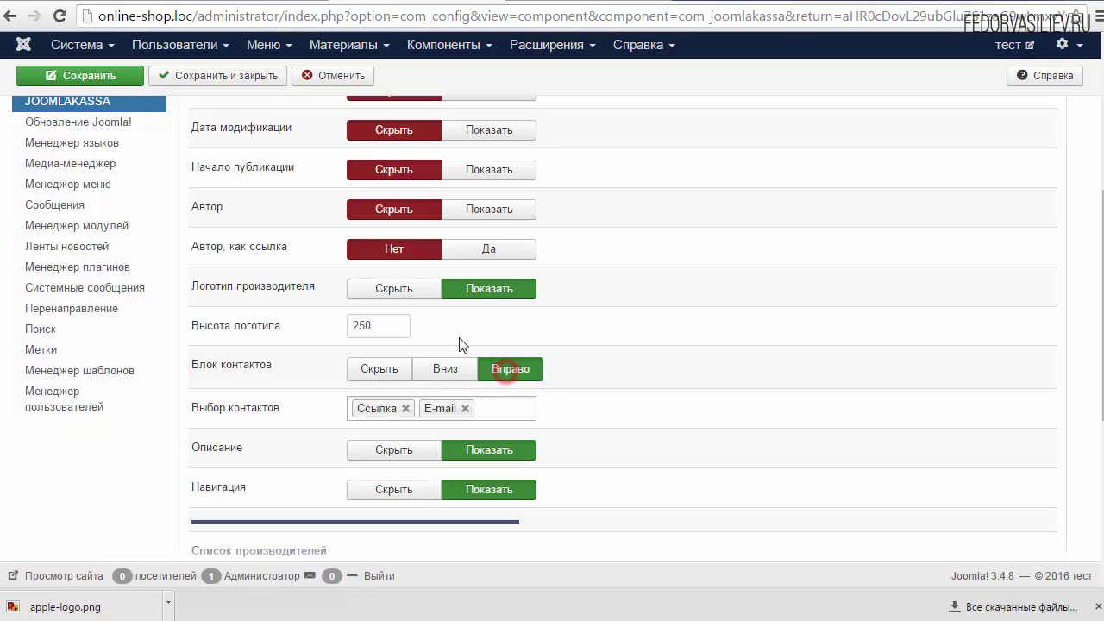
pyautogui.click(133, 86)
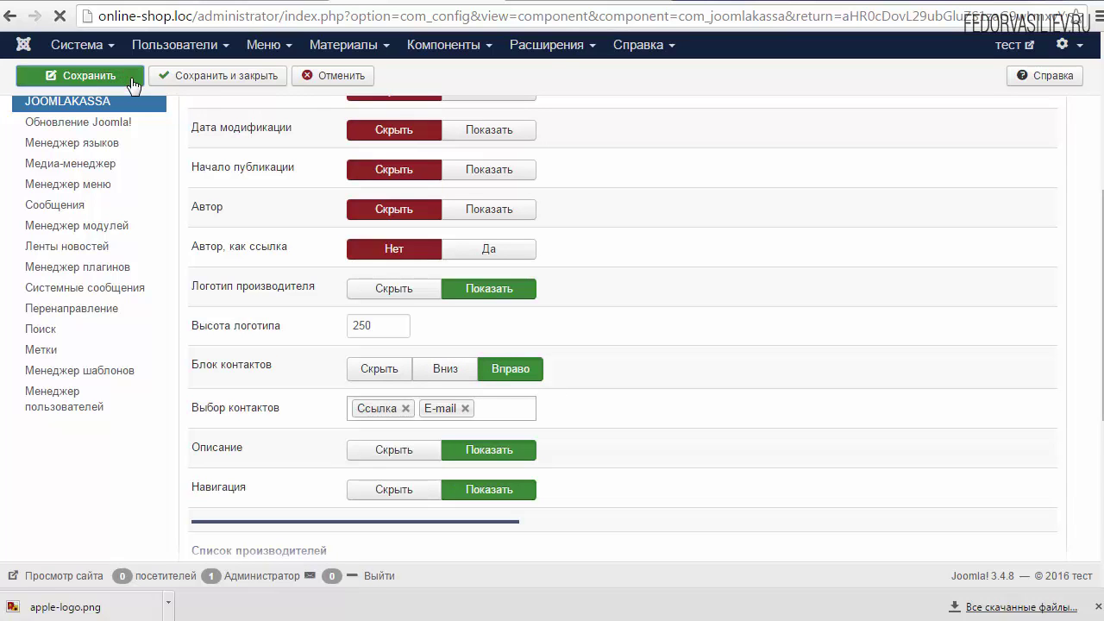
# - Reload the Apple manufacturer page in the online shop and check the placement of the contacts block
pyautogui.click(580, 3)
pyautogui.click(59, 17)
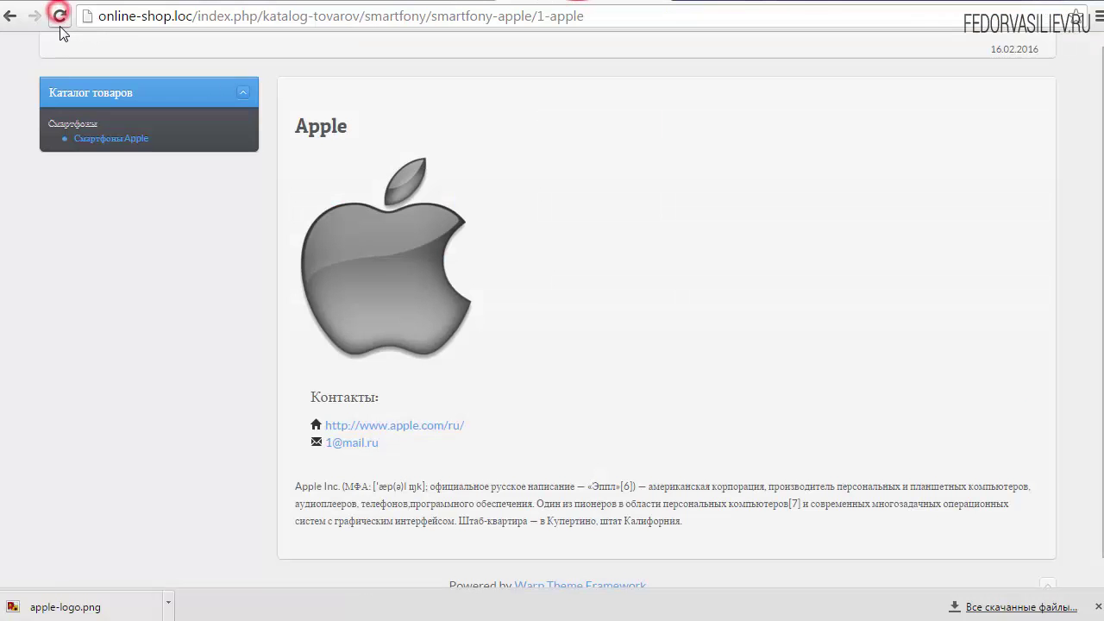
pyautogui.moveTo(777, 174); pyautogui.dragTo(879, 264)
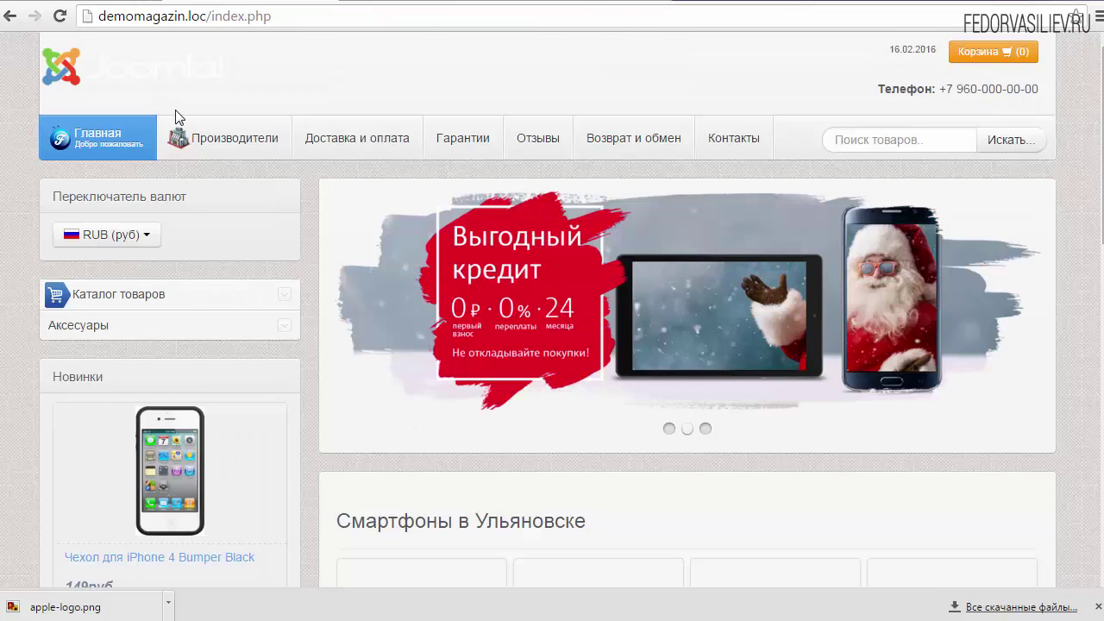
# - On the demomagazin.loc demo shop, open Apple from the manufacturers list and examine its rating and contacts block
pyautogui.click(207, 138)
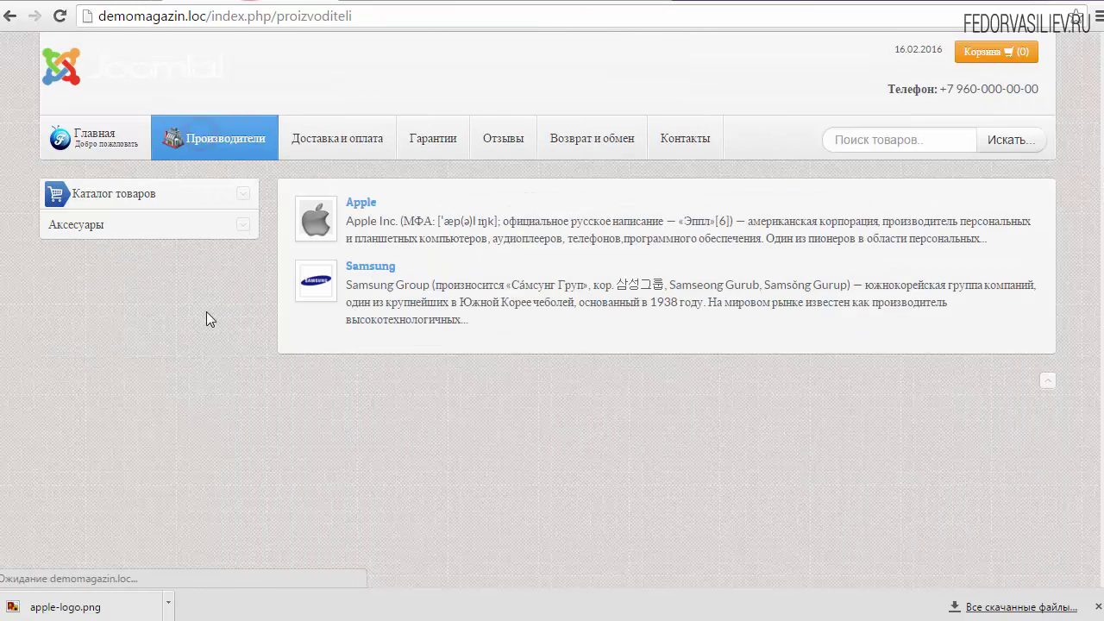
pyautogui.click(360, 208)
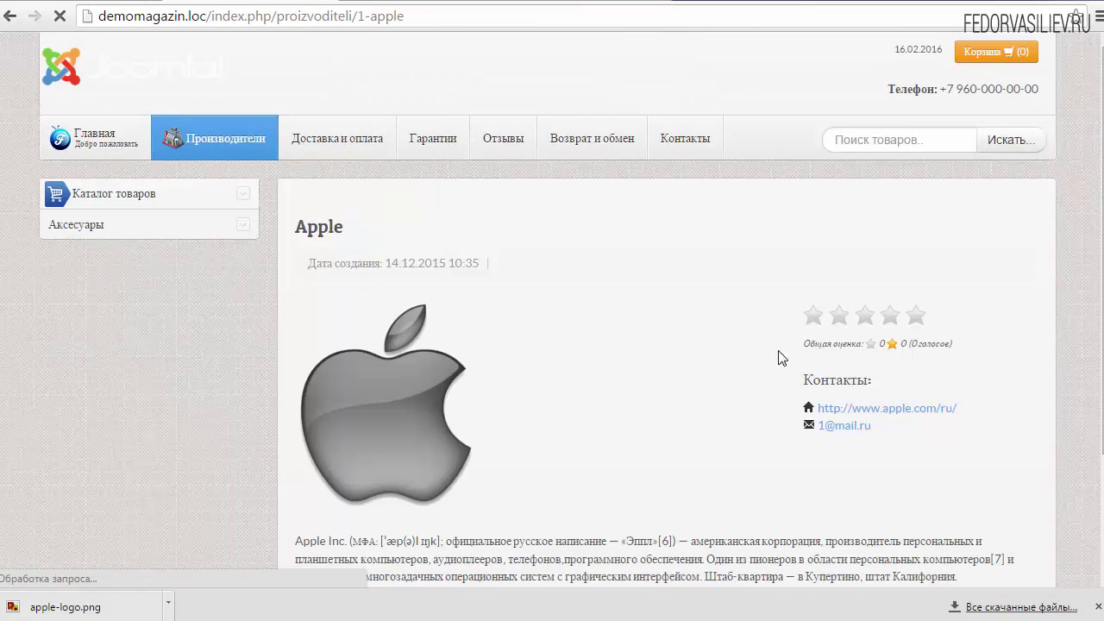
pyautogui.moveTo(759, 344); pyautogui.dragTo(916, 443)
pyautogui.click(756, 372)
pyautogui.scroll(-2, 598, 210)
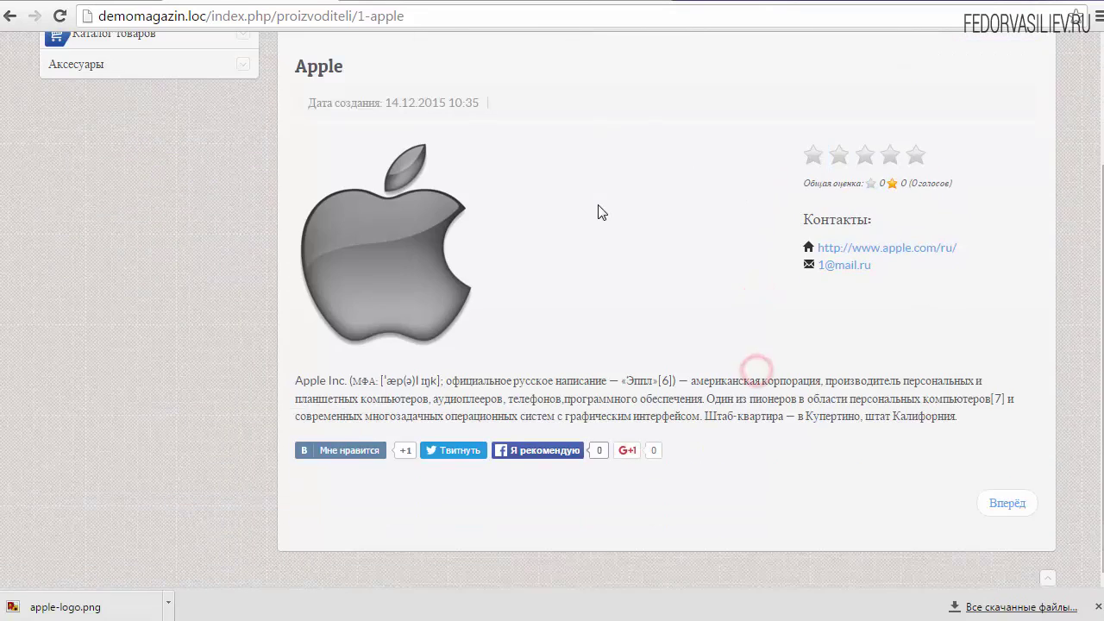
pyautogui.scroll(1, 705, 221)
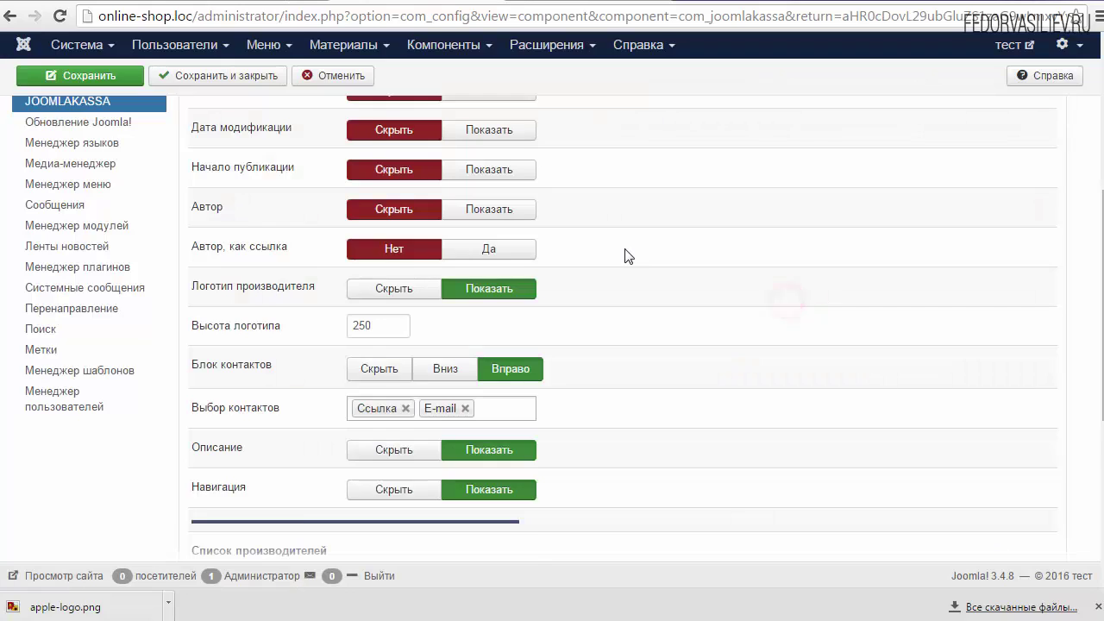
# - Examine the options available in the «Выбор контактов» setting of the manufacturer page
pyautogui.scroll(-1, 337, 290)
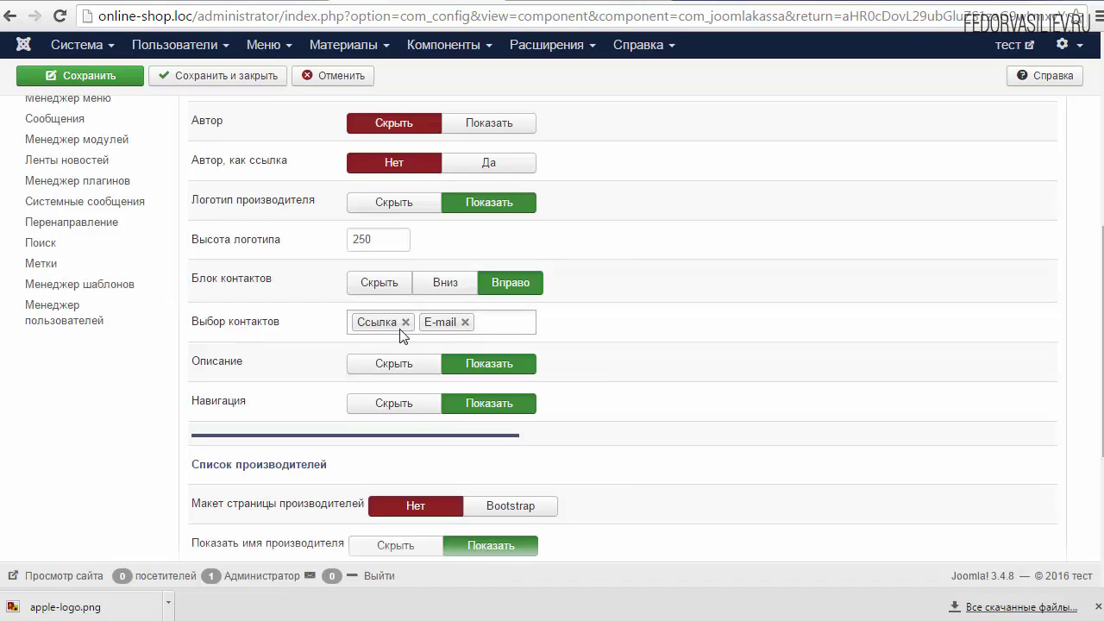
pyautogui.click(508, 322)
pyautogui.click(595, 322)
pyautogui.scroll(-1, 595, 323)
pyautogui.scroll(1, 604, 313)
pyautogui.click(513, 319)
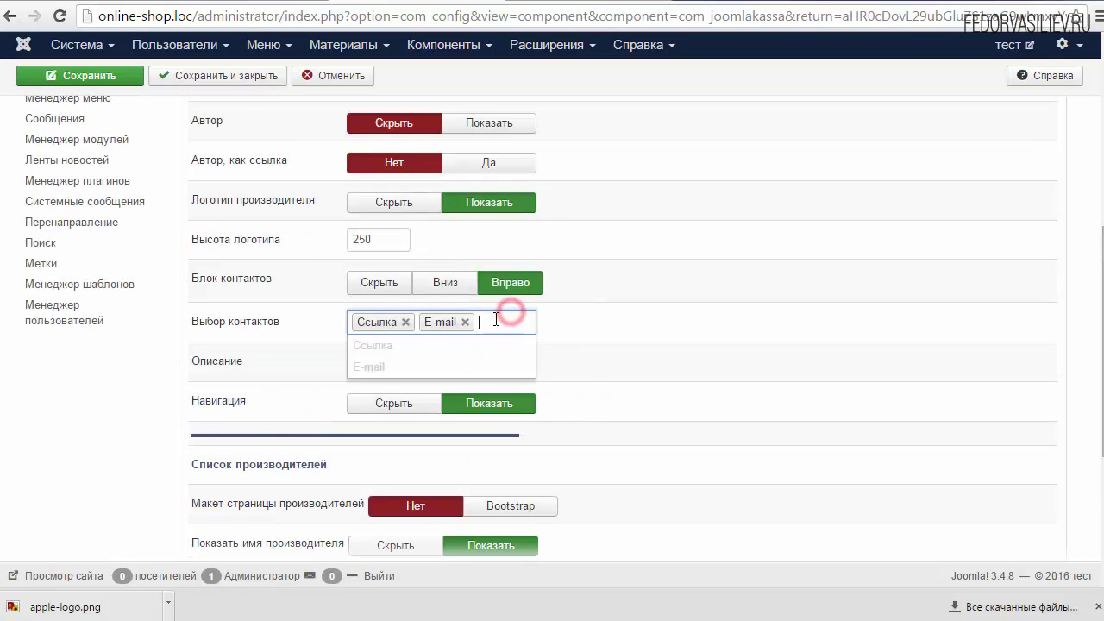
# - Clear both entries from the «Выбор контактов» setting and select «Ссылка» and «E-mail» again
pyautogui.click(515, 321)
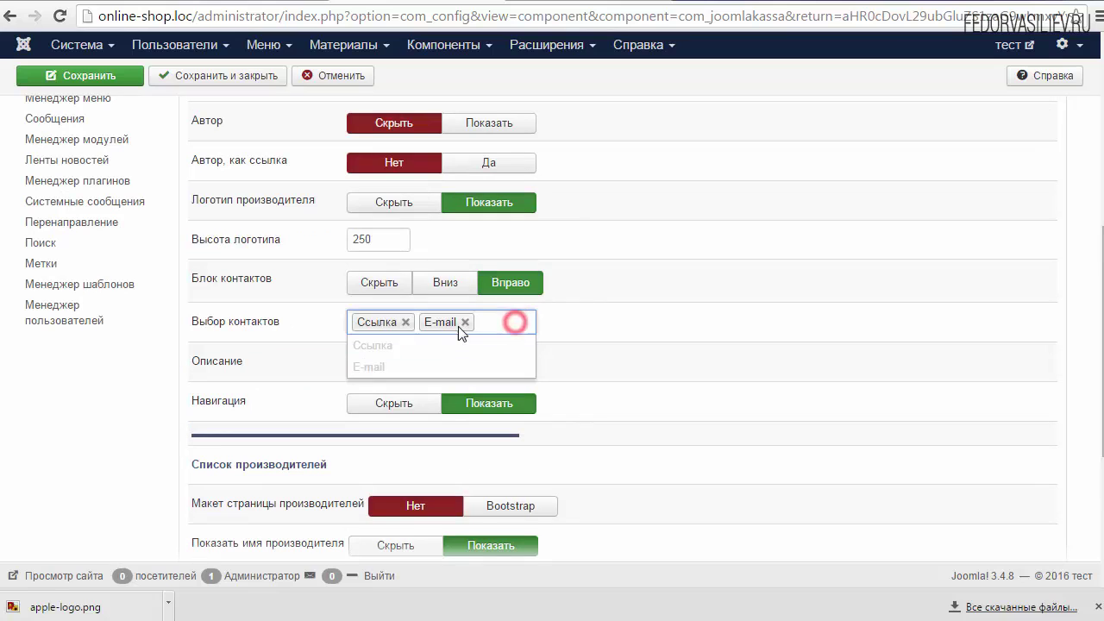
pyautogui.click(465, 321)
pyautogui.click(405, 321)
pyautogui.click(479, 320)
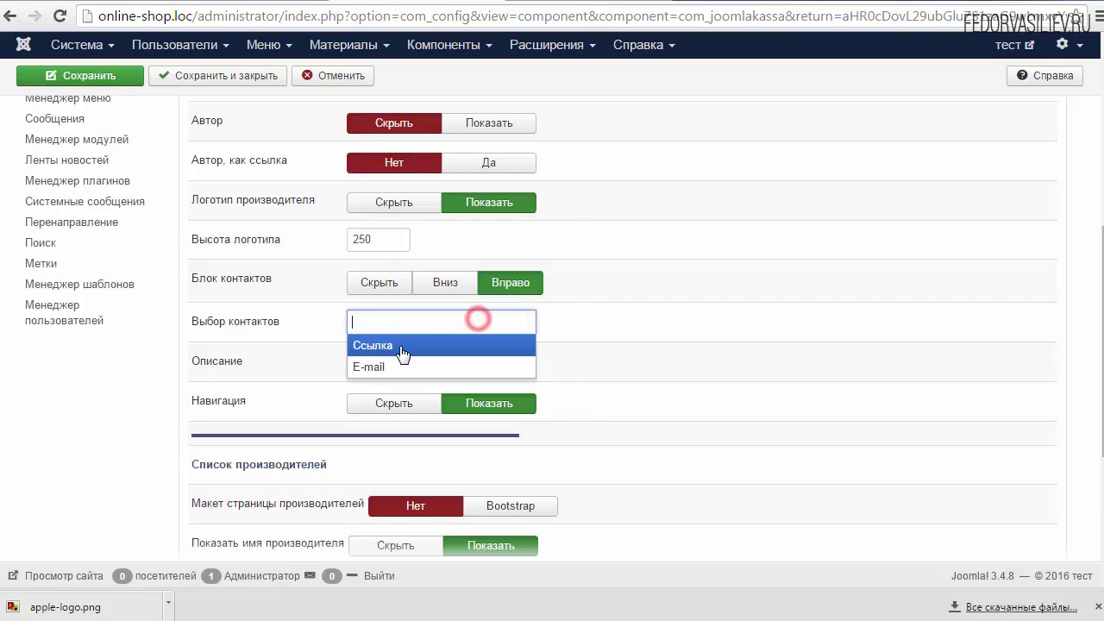
pyautogui.click(434, 345)
pyautogui.click(480, 317)
pyautogui.click(379, 363)
pyautogui.click(604, 319)
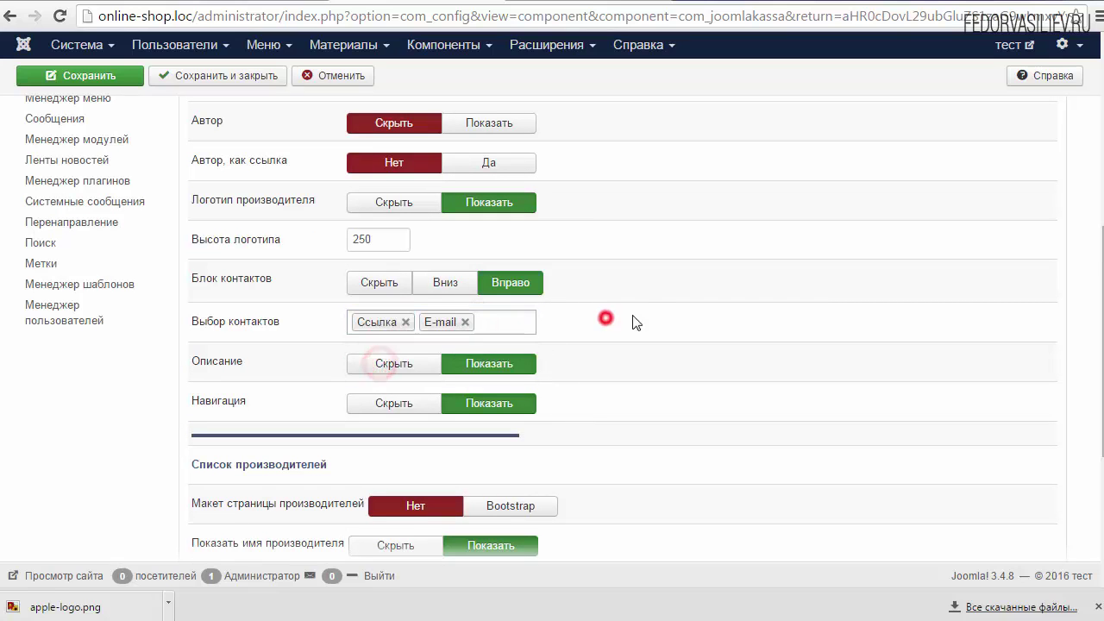
# - Examine the description text on the Apple manufacturer page of the online shop
pyautogui.click(585, 2)
pyautogui.moveTo(295, 394); pyautogui.dragTo(508, 429)
pyautogui.click(509, 429)
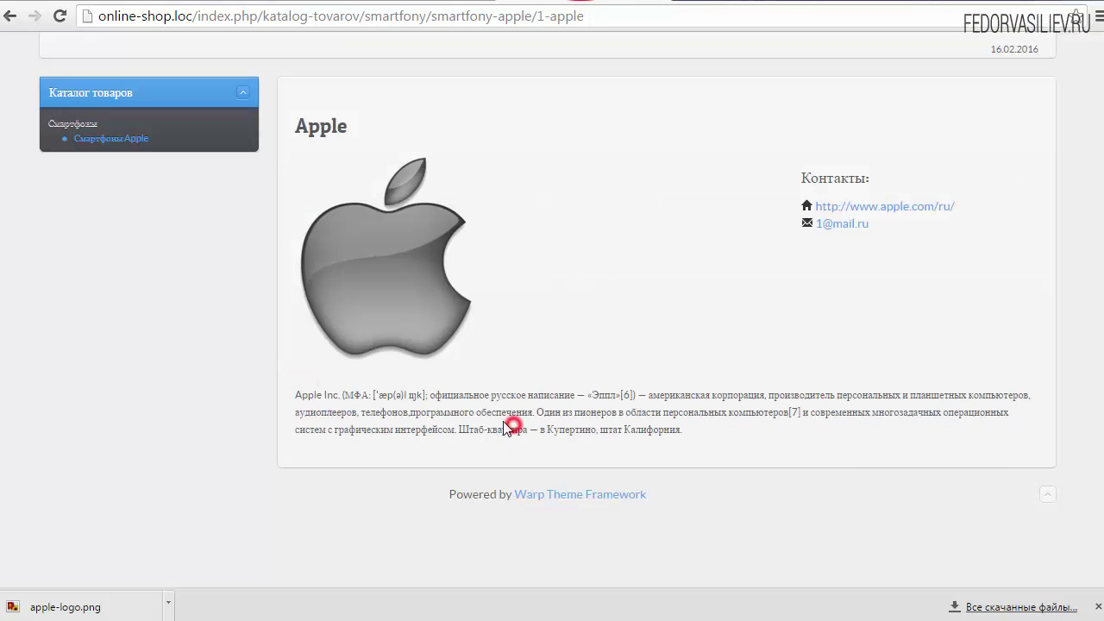
pyautogui.click(403, 3)
pyautogui.click(586, 3)
# - Locate the «Макет страницы производителей» setting and compare it with the manufacturers list on the demomagazin.loc demo shop
pyautogui.click(434, 2)
pyautogui.scroll(-3, 690, 355)
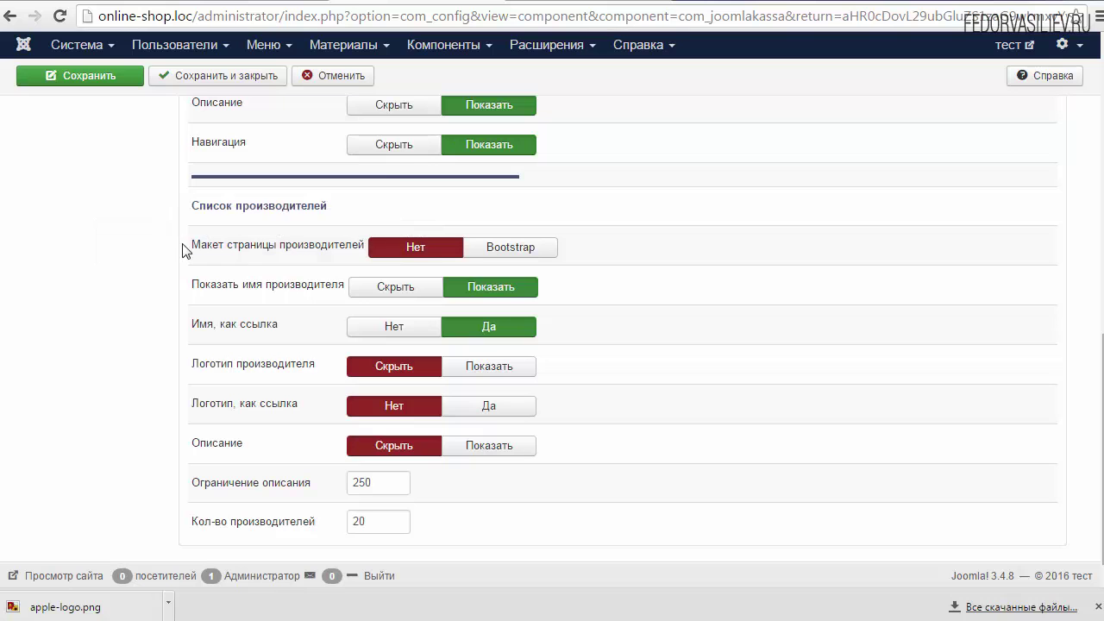
pyautogui.moveTo(366, 245); pyautogui.dragTo(234, 245)
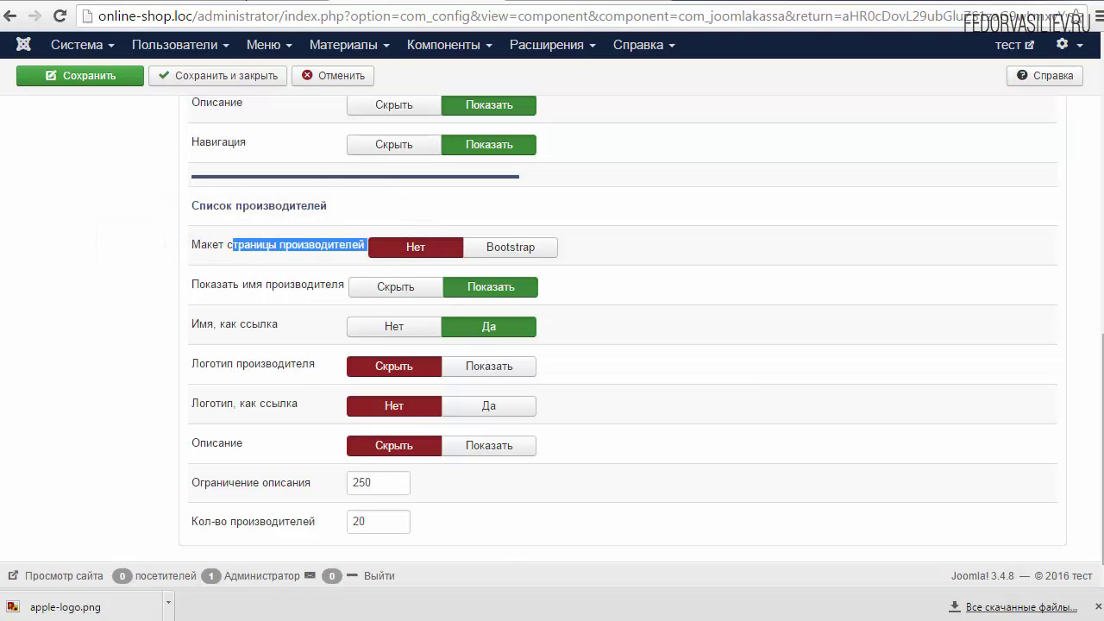
pyautogui.click(244, 4)
pyautogui.hotkey('alt', 'Left')
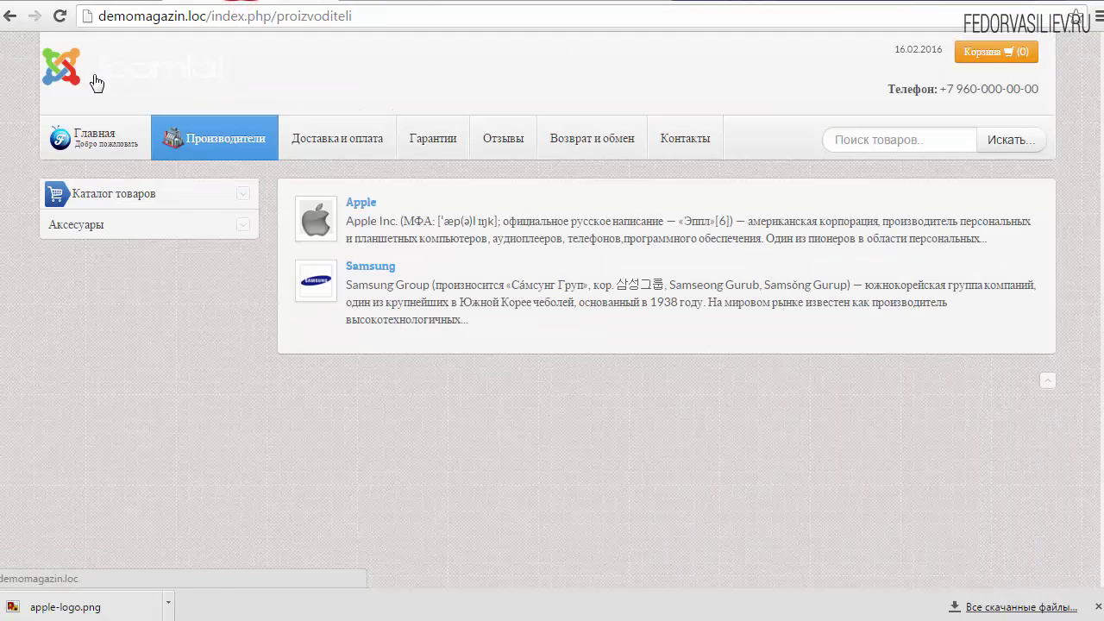
pyautogui.click(342, 192)
pyautogui.moveTo(379, 226); pyautogui.dragTo(442, 286)
pyautogui.click(456, 310)
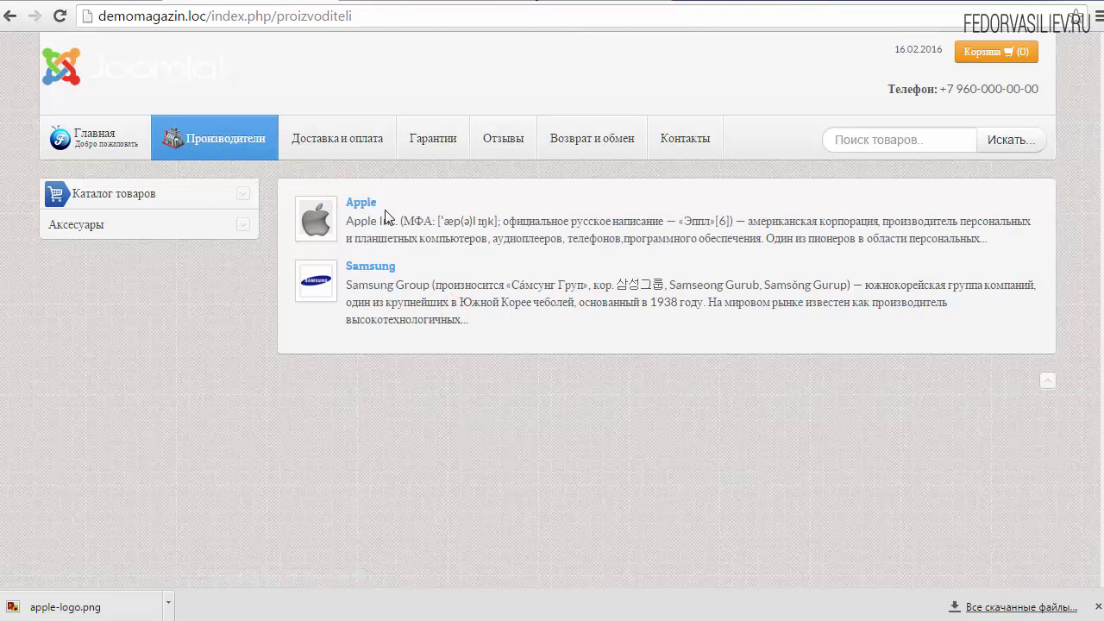
# - In «Список производителей», set the page layout to Bootstrap, «Логотип производителя» to «Показать», «Логотип, как ссылка» to «Да» and «Описание» to «Показать»
pyautogui.click(405, 2)
pyautogui.click(492, 250)
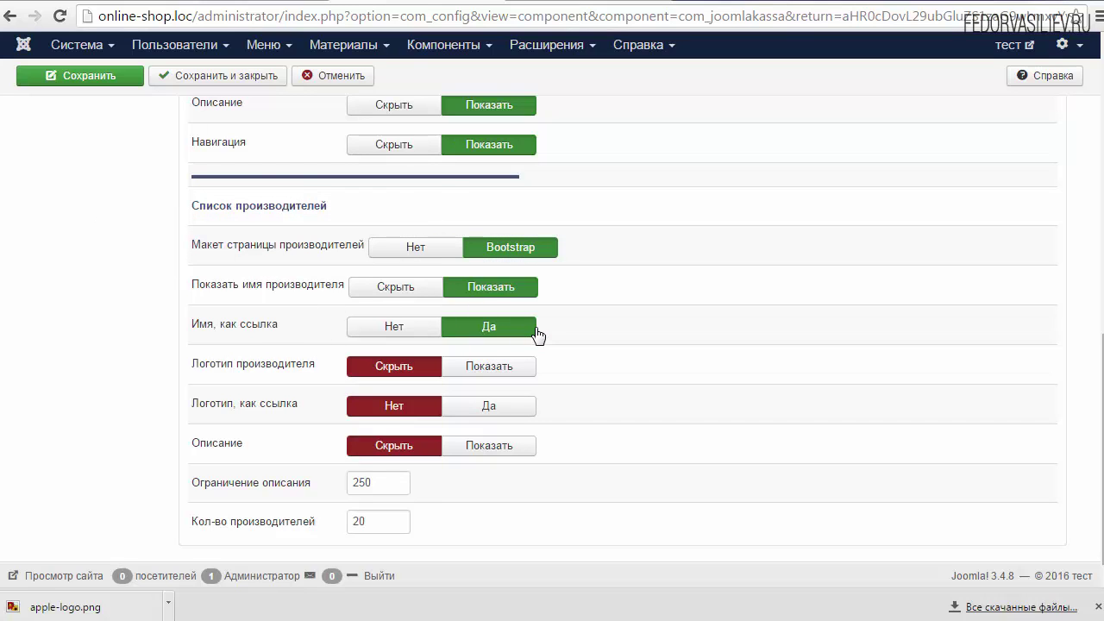
pyautogui.click(476, 371)
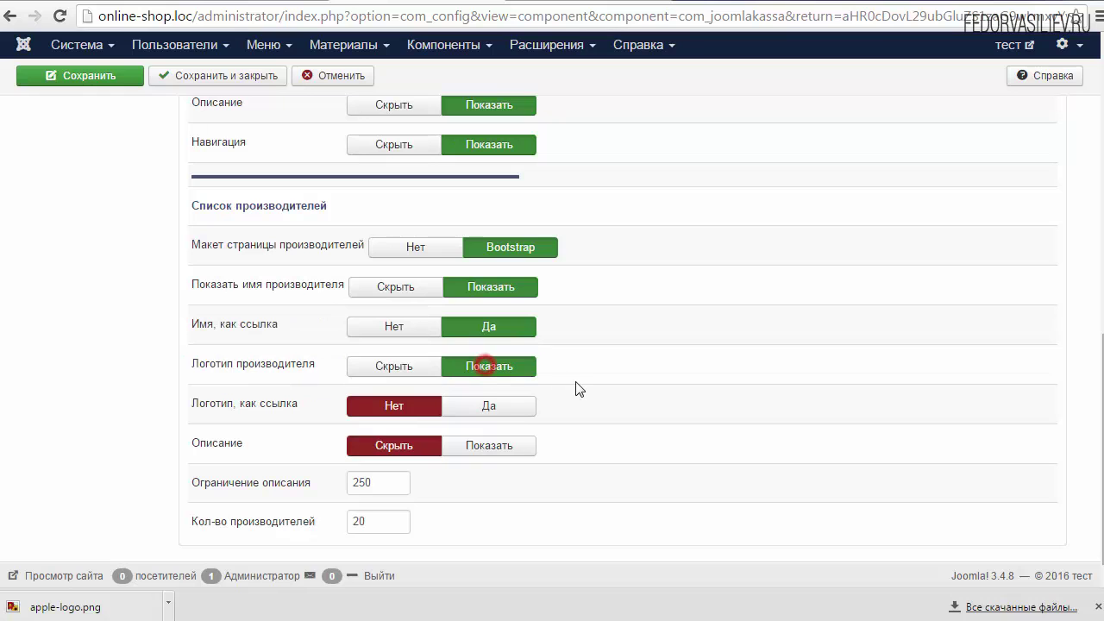
pyautogui.click(483, 413)
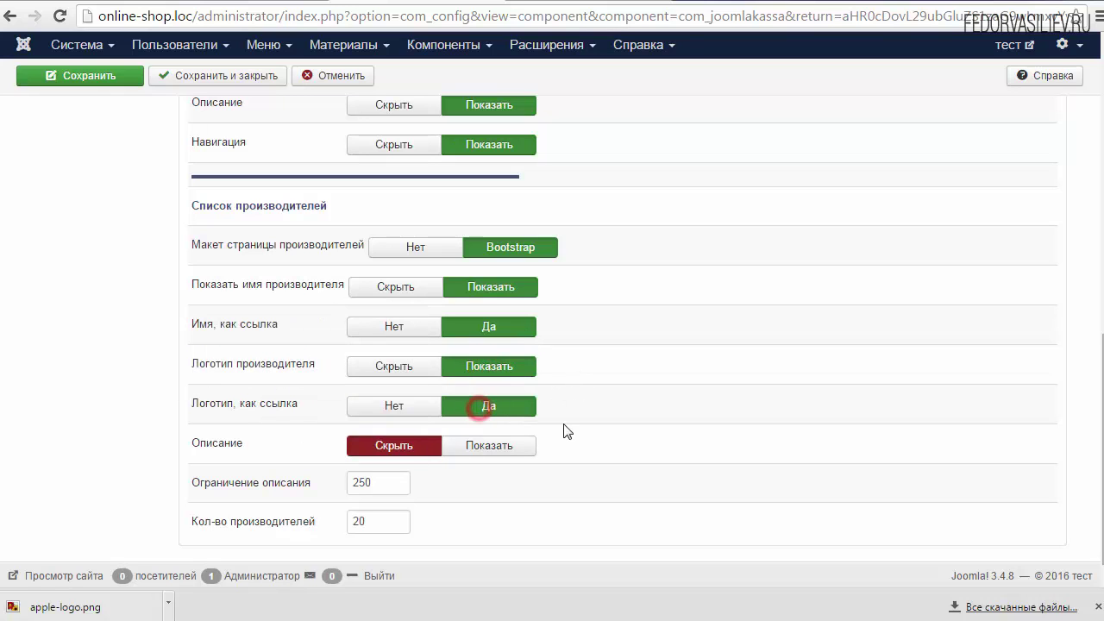
pyautogui.click(463, 450)
# - Examine the «Ограничение описания» and «Кол-во производителей» settings of the manufacturers list
pyautogui.scroll(-1, 638, 461)
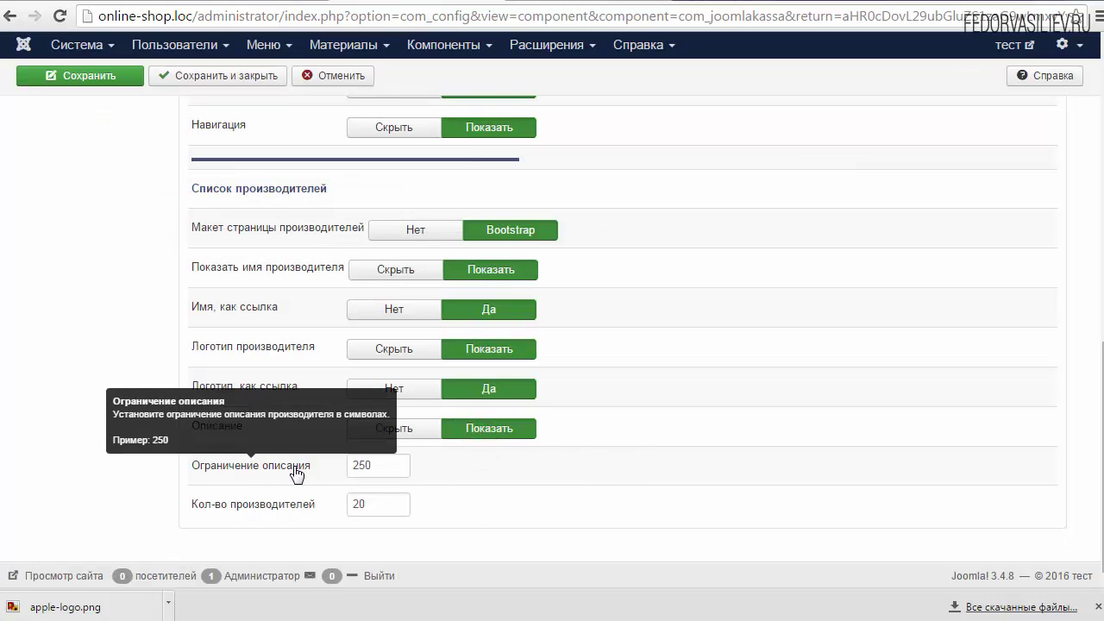
pyautogui.doubleClick(374, 465)
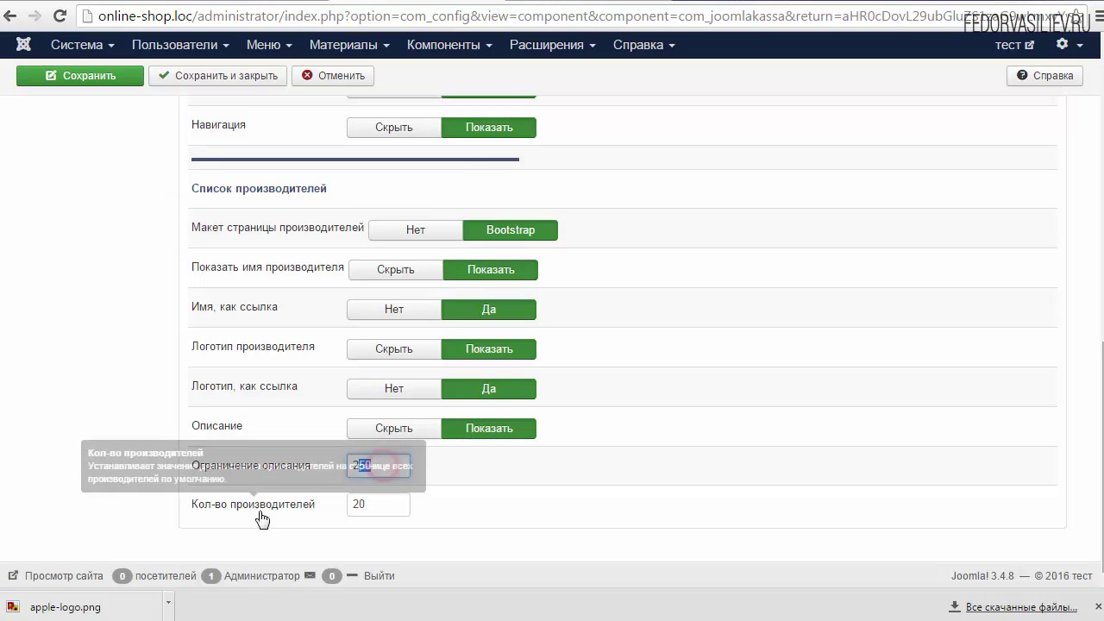
pyautogui.click(379, 507)
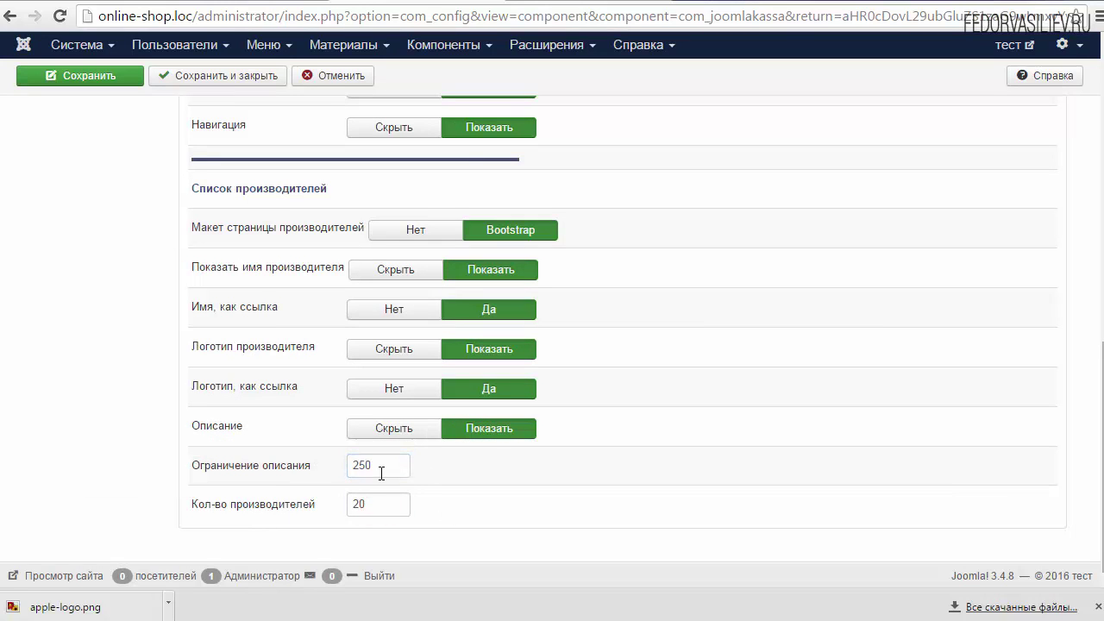
pyautogui.moveTo(311, 477)
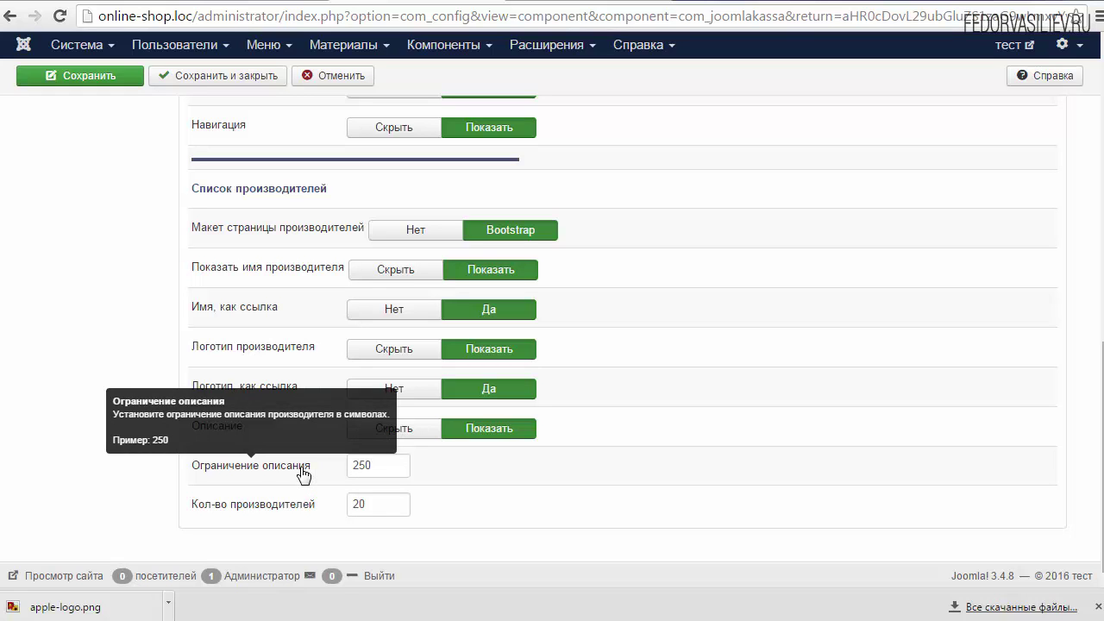
pyautogui.click(379, 465)
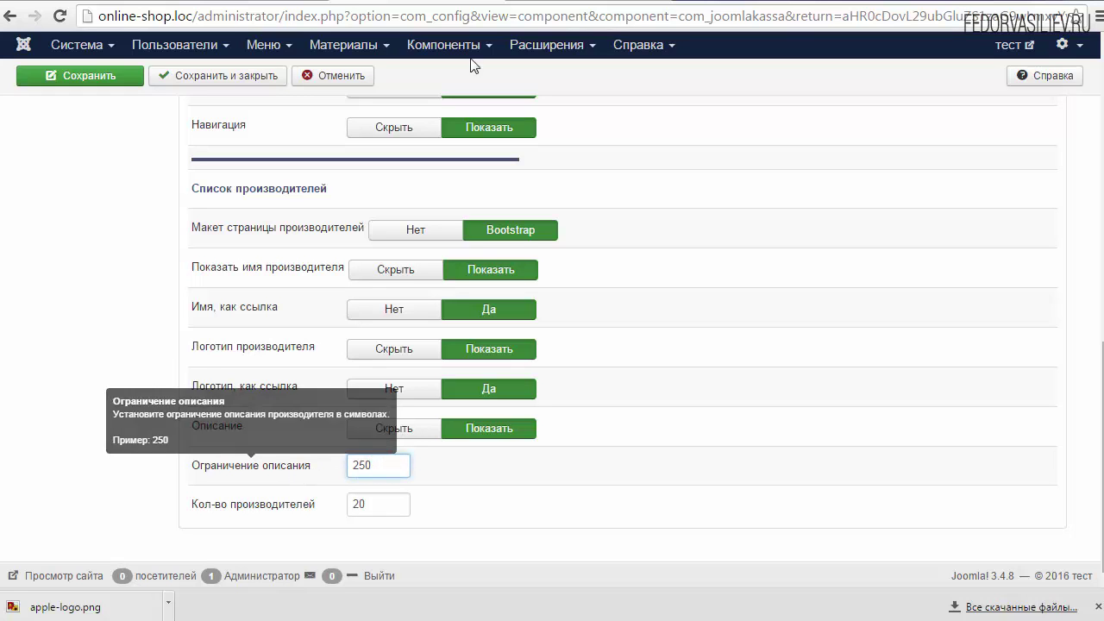
# - On the demomagazin.loc demo shop, compare Apple's description in the manufacturers list with the description on its own page
pyautogui.click(558, 3)
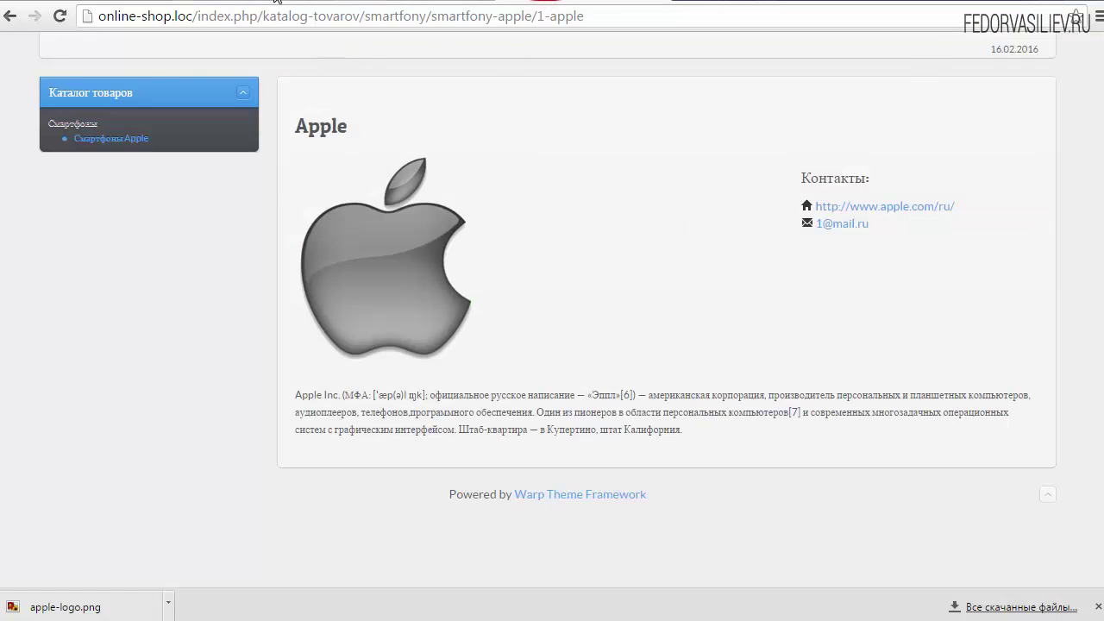
pyautogui.click(277, 2)
pyautogui.moveTo(1000, 241); pyautogui.dragTo(714, 214)
pyautogui.click(715, 239)
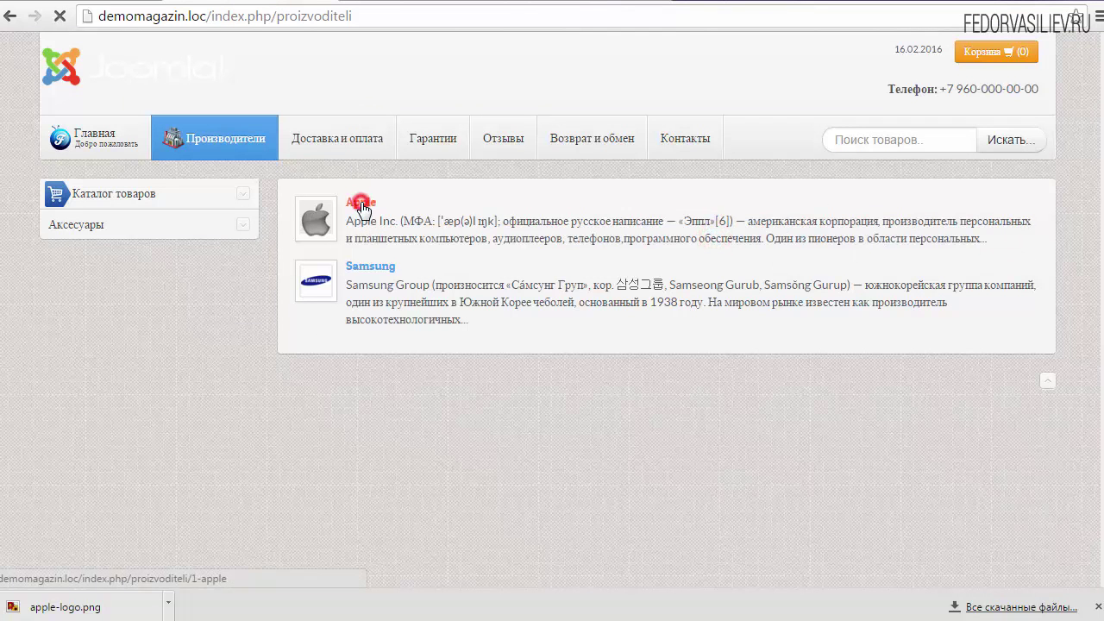
pyautogui.click(361, 210)
pyautogui.scroll(-1, 290, 247)
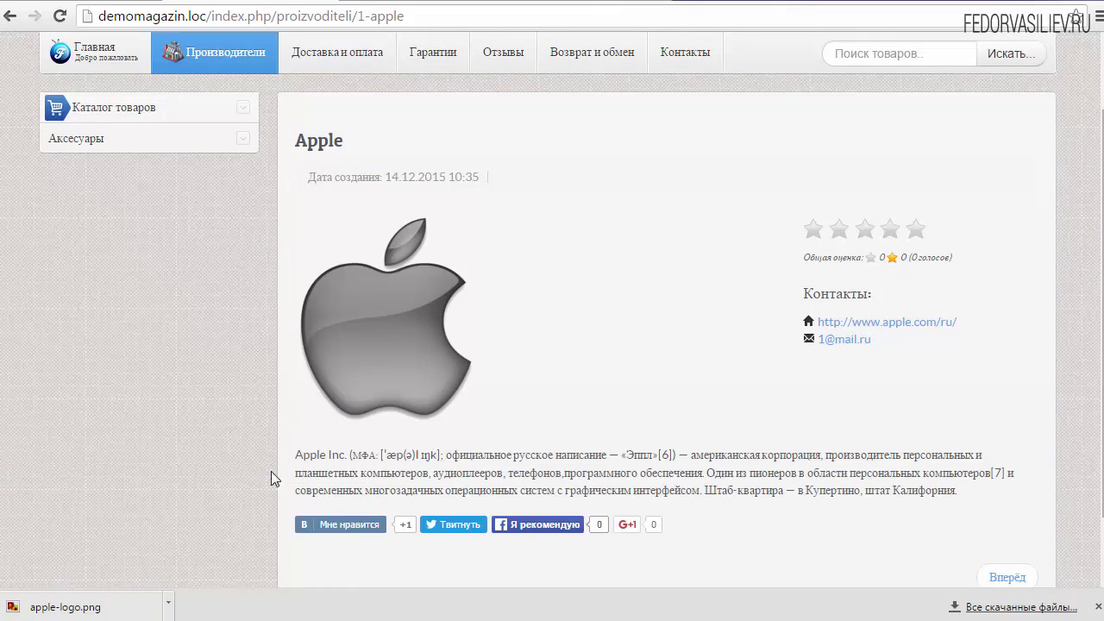
pyautogui.scroll(-1, 575, 419)
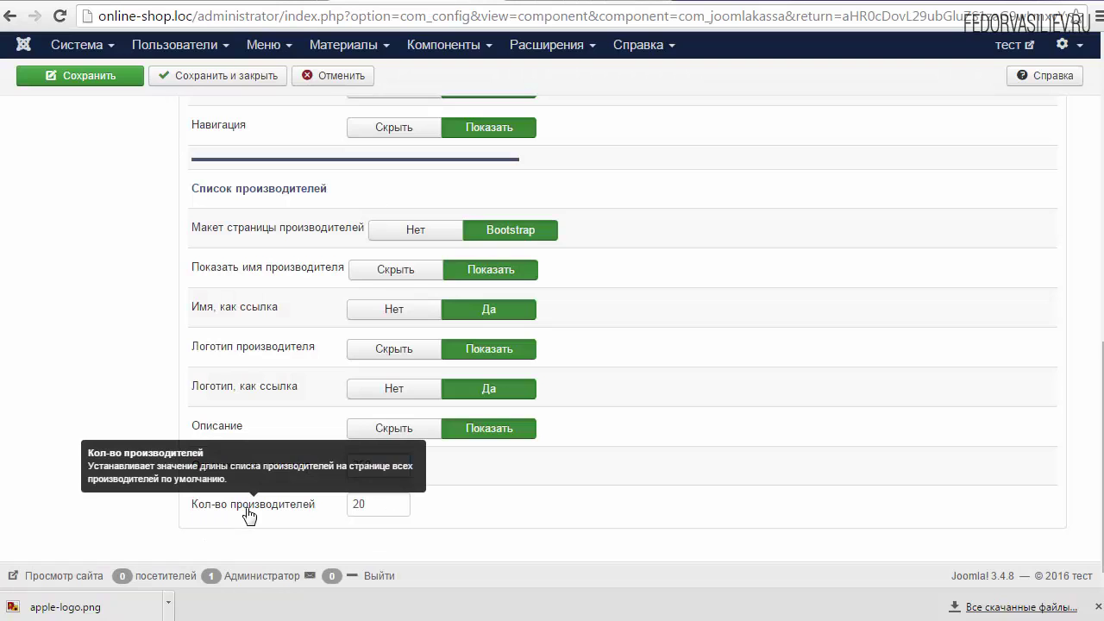
# - Read the explanation of the «Кол-во производителей» setting in the configuration
pyautogui.doubleClick(367, 503)
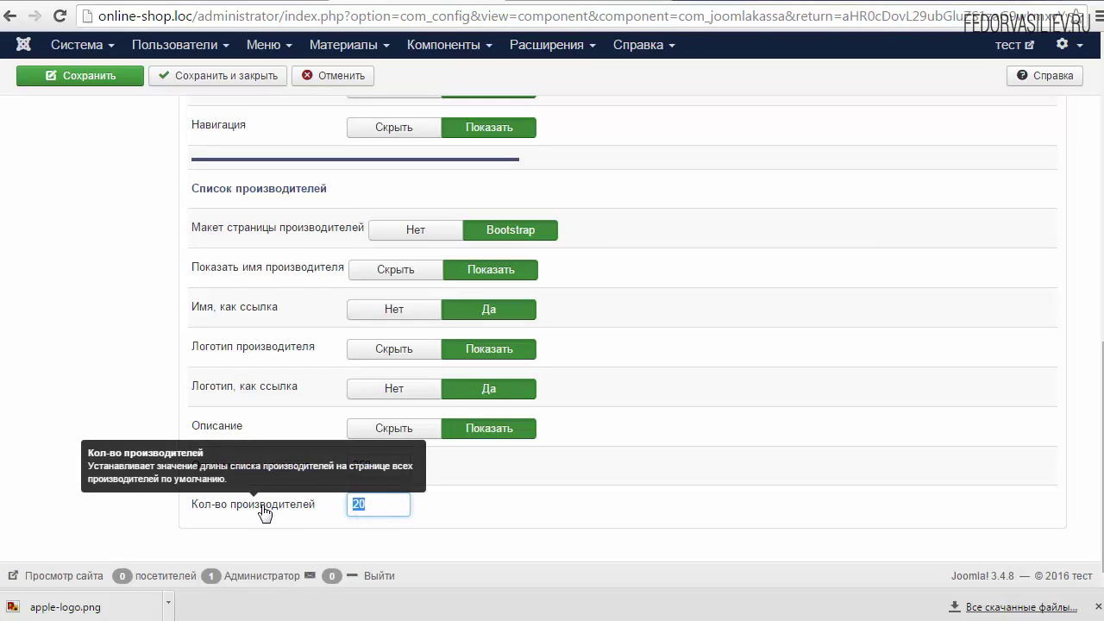
pyautogui.click(391, 506)
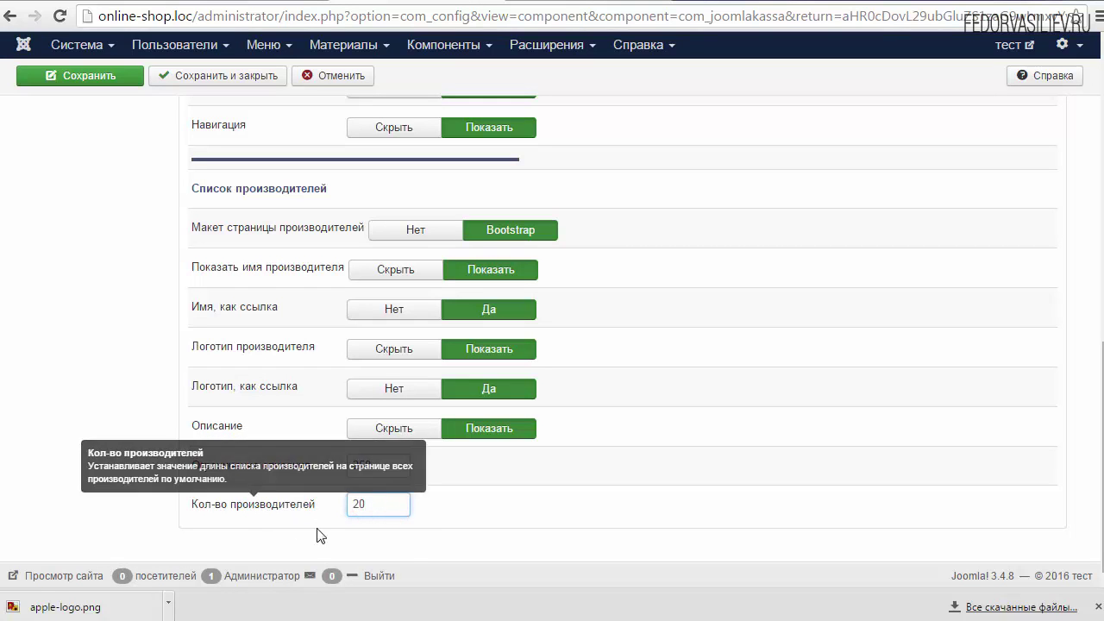
pyautogui.moveTo(301, 512)
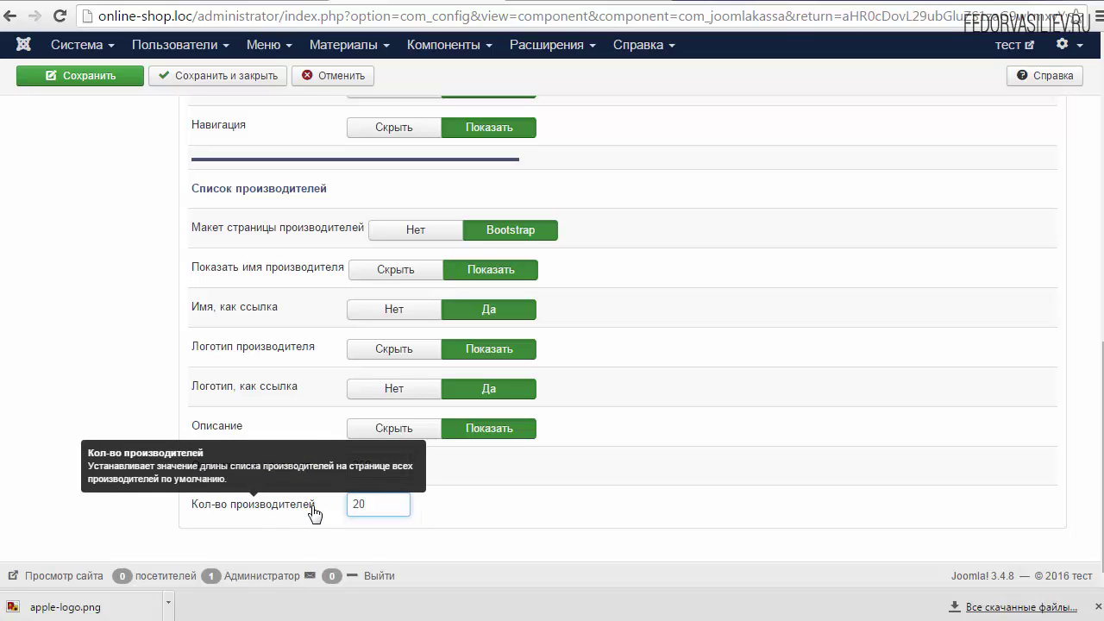
pyautogui.click(384, 505)
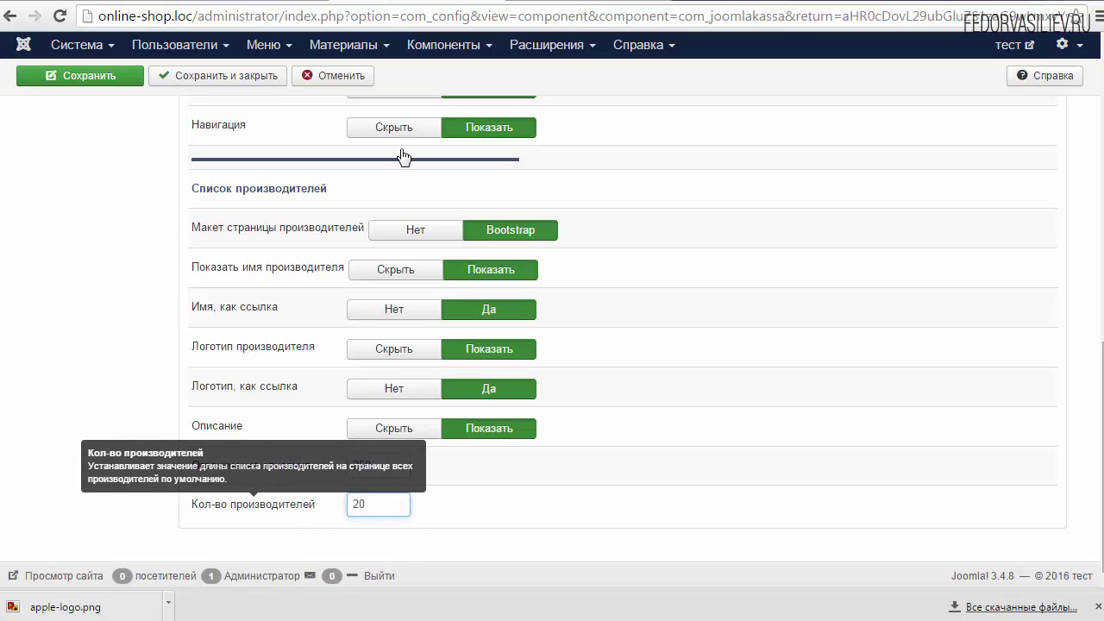
# - Go back to the manufacturers list of the demo shop and examine its entries
pyautogui.click(127, 1)
pyautogui.click(10, 15)
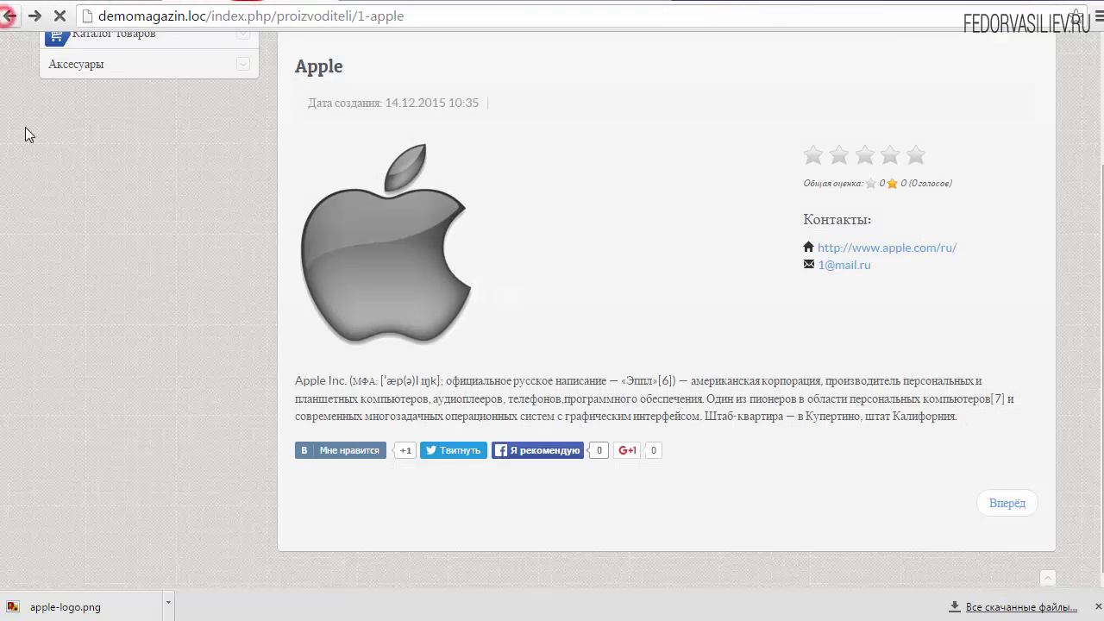
pyautogui.moveTo(345, 192); pyautogui.dragTo(405, 282)
pyautogui.click(434, 276)
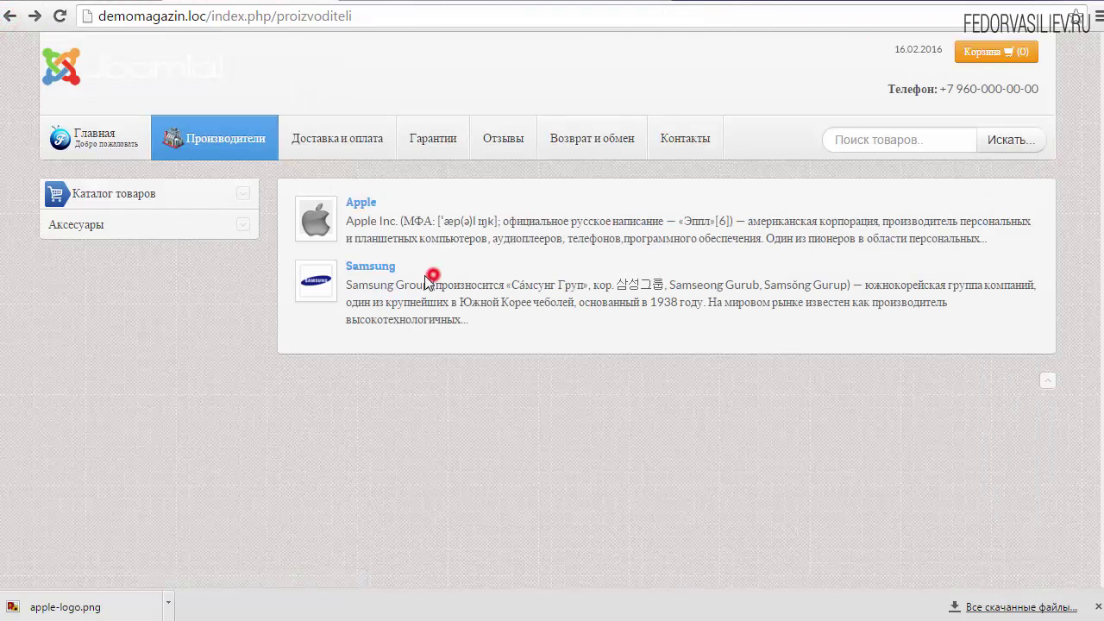
# - Return to the JoomlaKassa configuration and save the manufacturers list settings
pyautogui.hotkey('ctrl', 'Tab')
pyautogui.scroll(10, 696, 358)
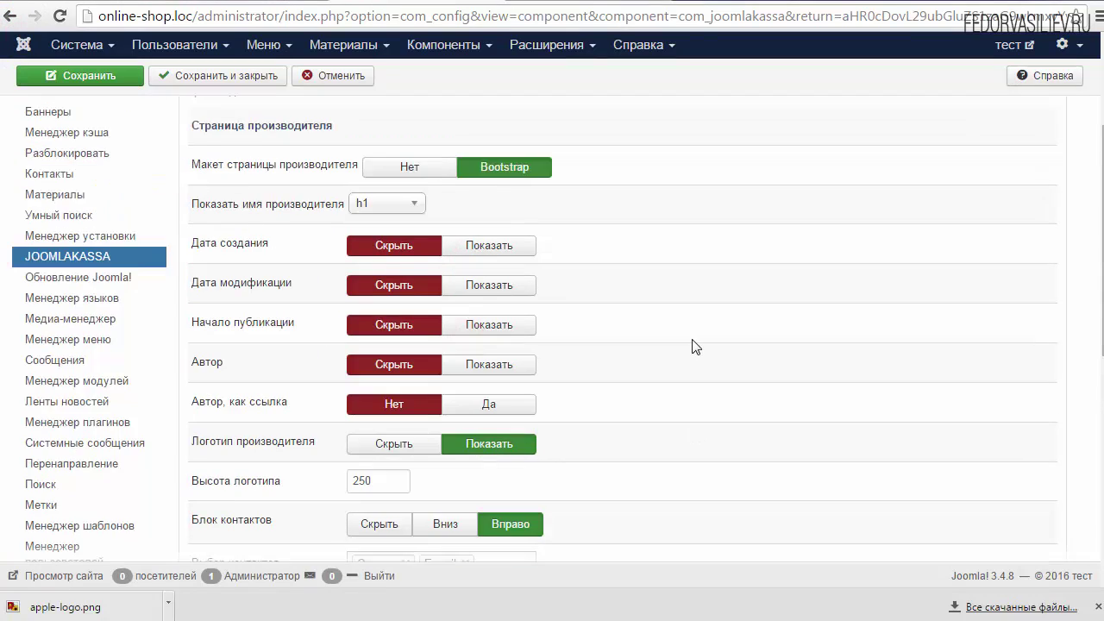
pyautogui.scroll(1, 697, 347)
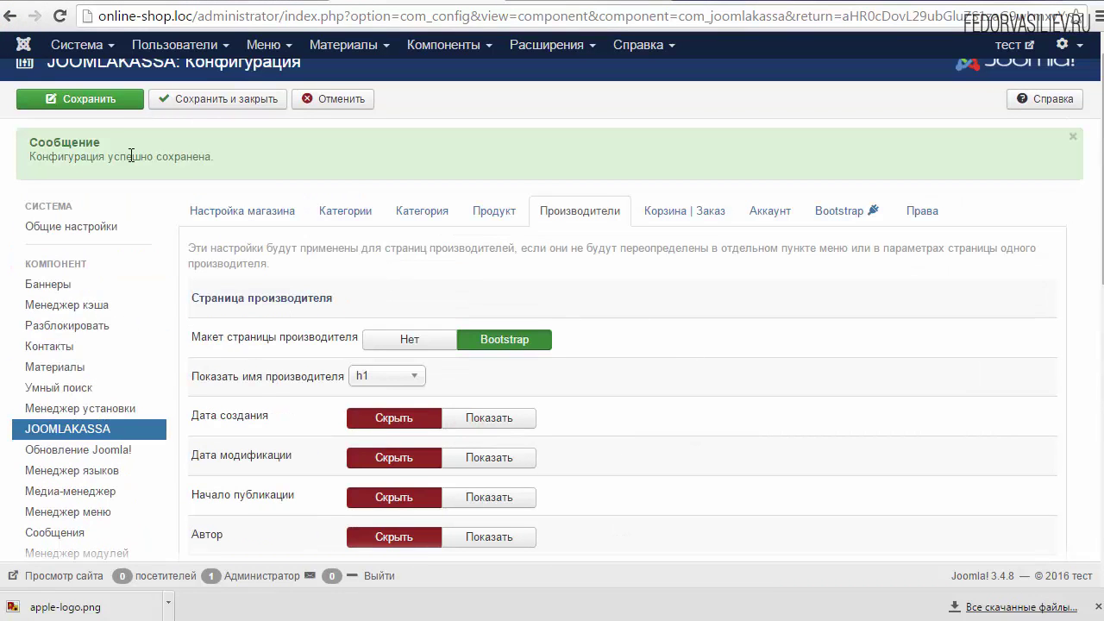
pyautogui.click(102, 102)
# - Return to the Apple iPhone 5c 32GB Pink product page in the online shop
pyautogui.hotkey('ctrl', 'Tab')
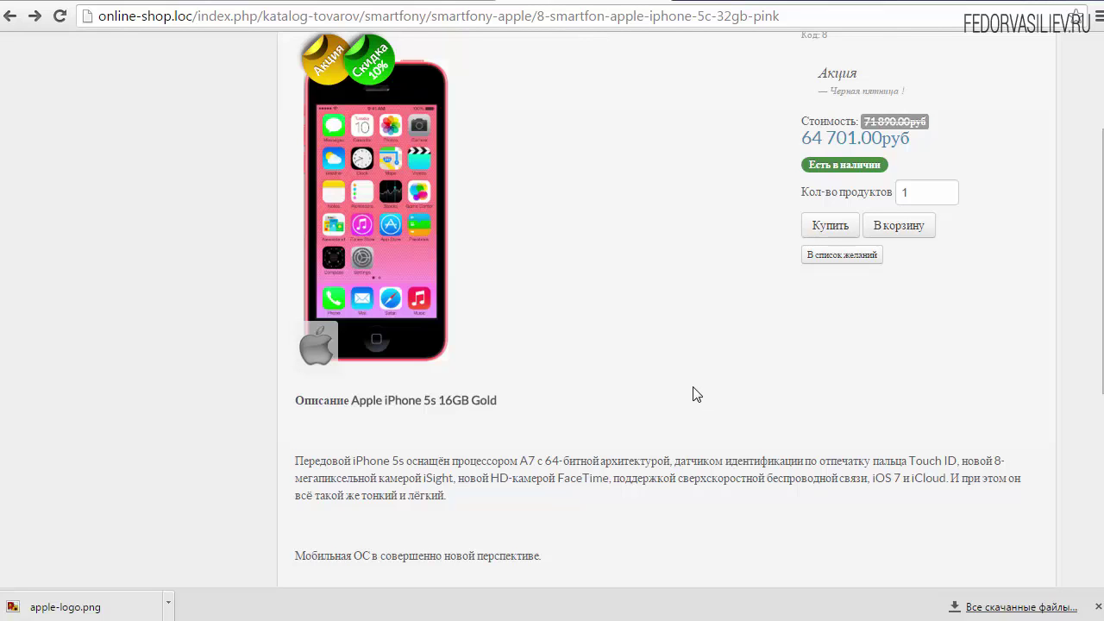
pyautogui.scroll(2, 552, 311)
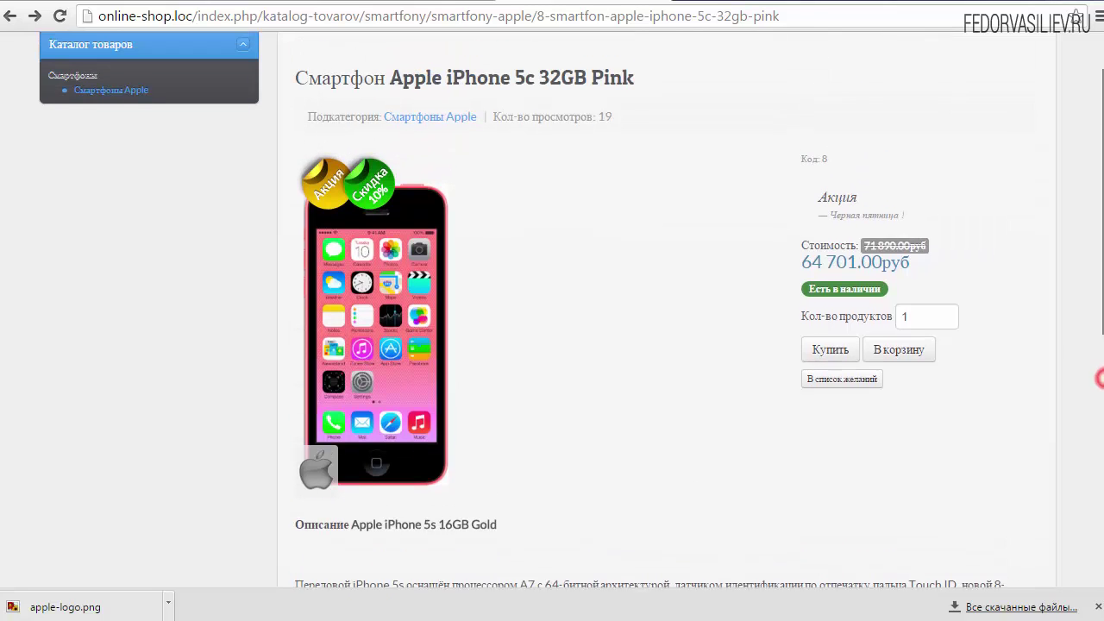